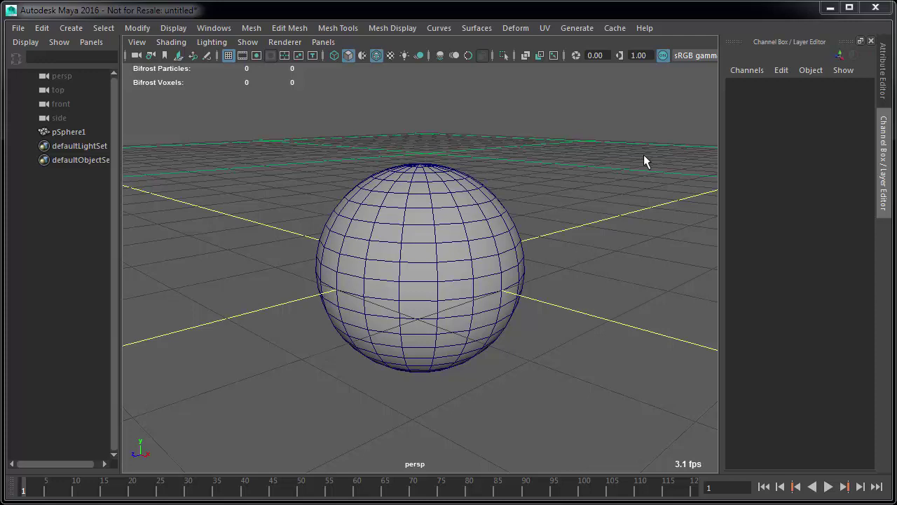
- Set both the axis and height subdivisions of the polygon sphere to 48
left_click_drag(547, 276, 549, 347, "alt")
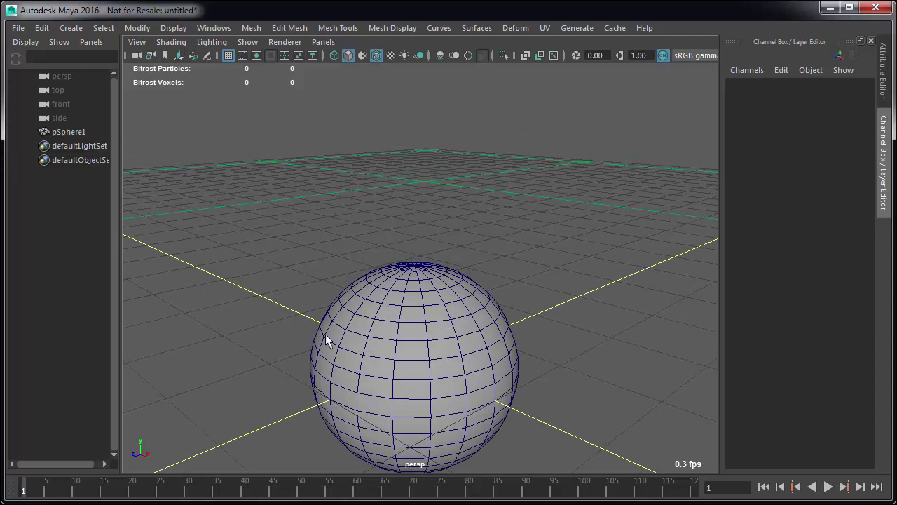
scroll(505, 348, "down", 3)
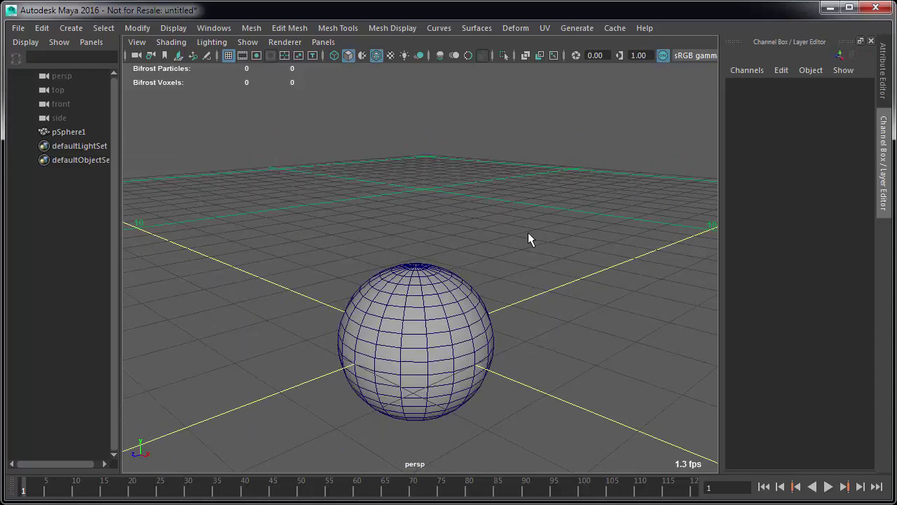
left_click_drag(562, 203, 395, 328)
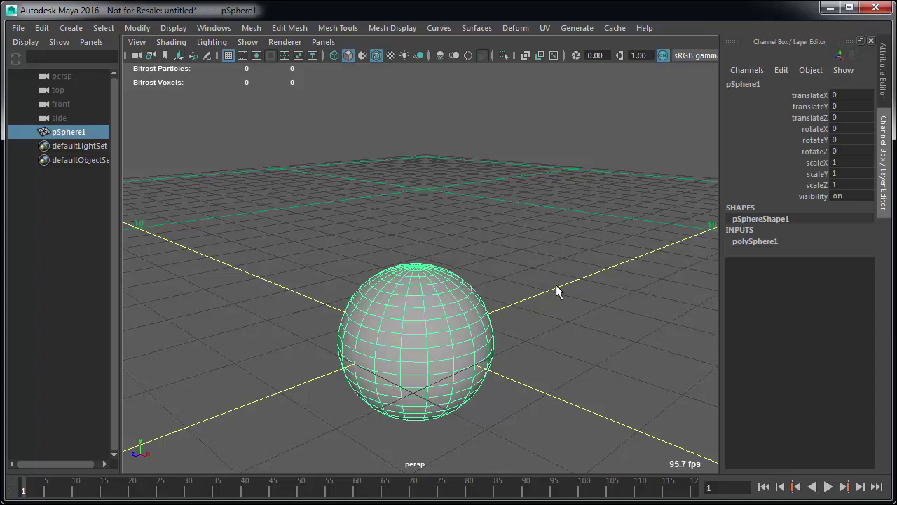
left_click(755, 241)
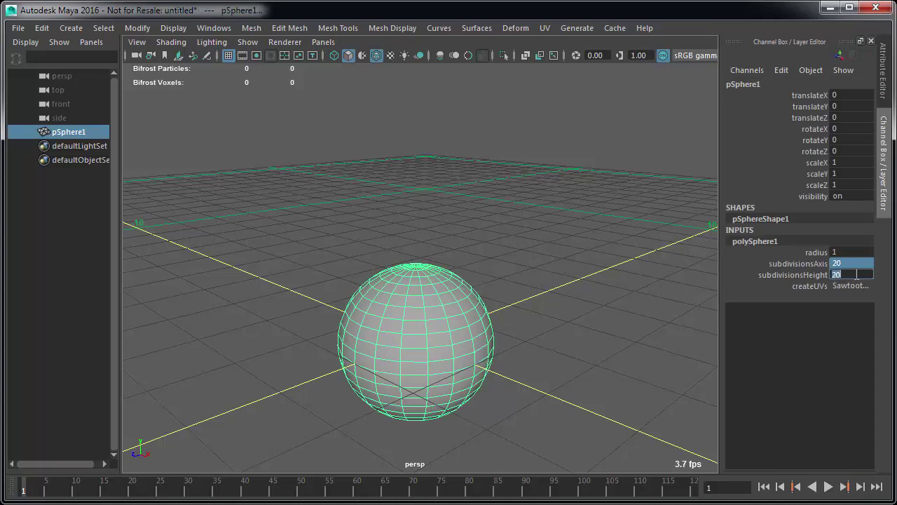
type("48")
key("Return")
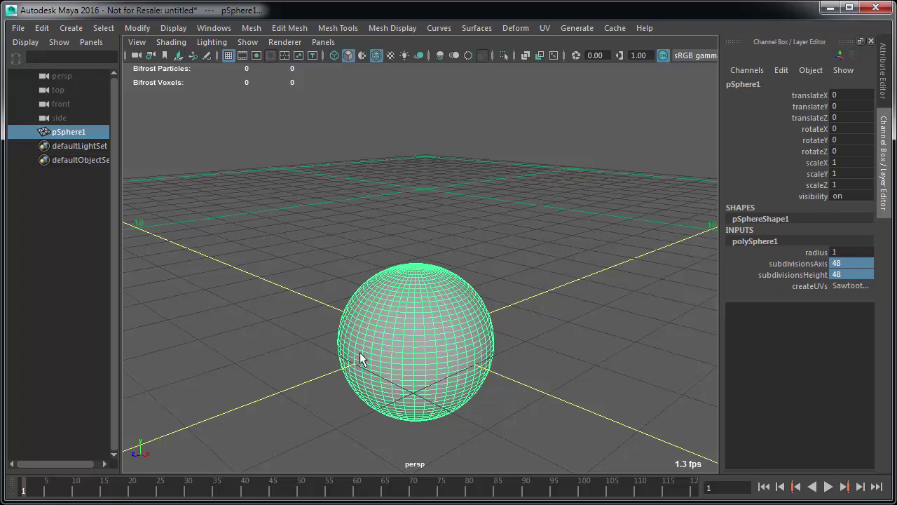
left_click(552, 324)
left_click_drag(552, 324, 583, 301, "alt")
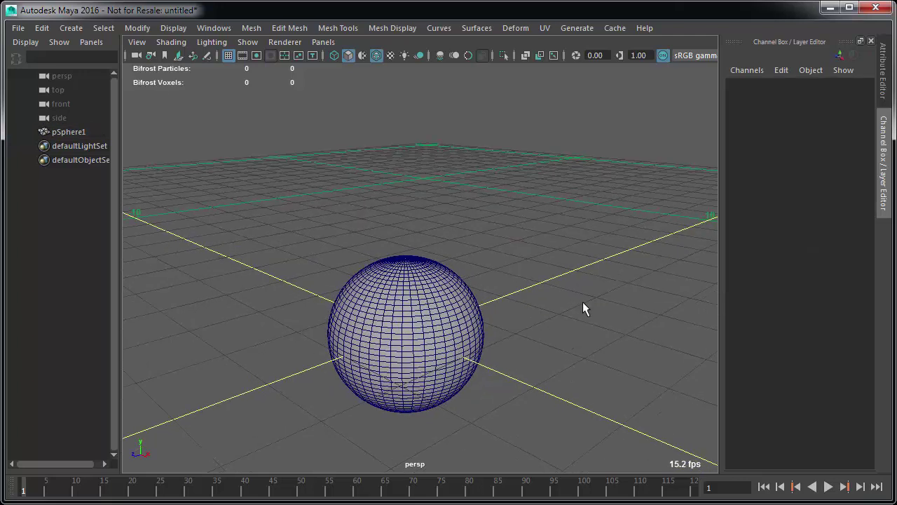
- Apply a texture deformer to the sphere with a strength of 2 and map a Noise texture to it
left_click(404, 345)
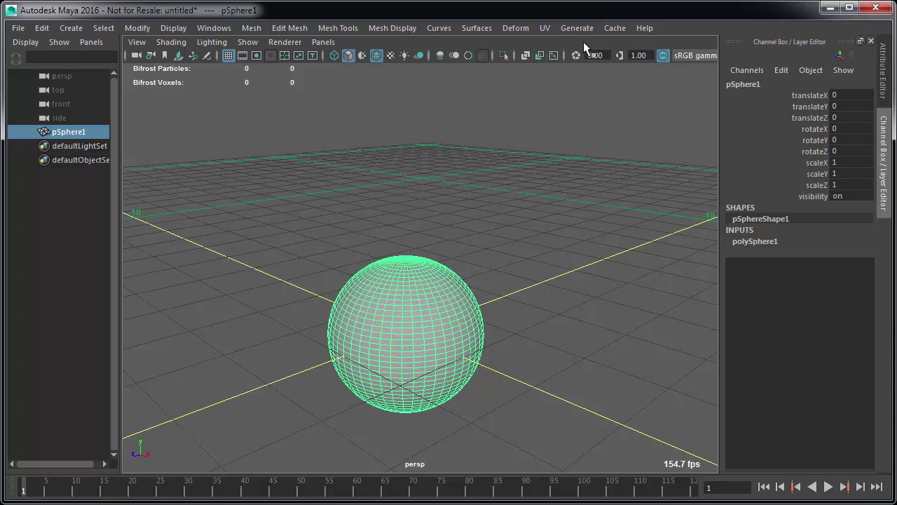
left_click(524, 29)
left_click(548, 237)
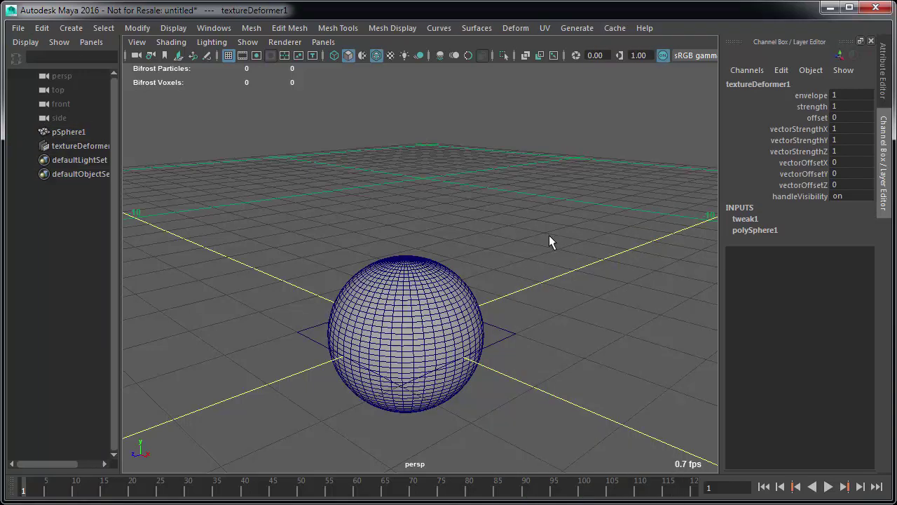
key("ctrl+a")
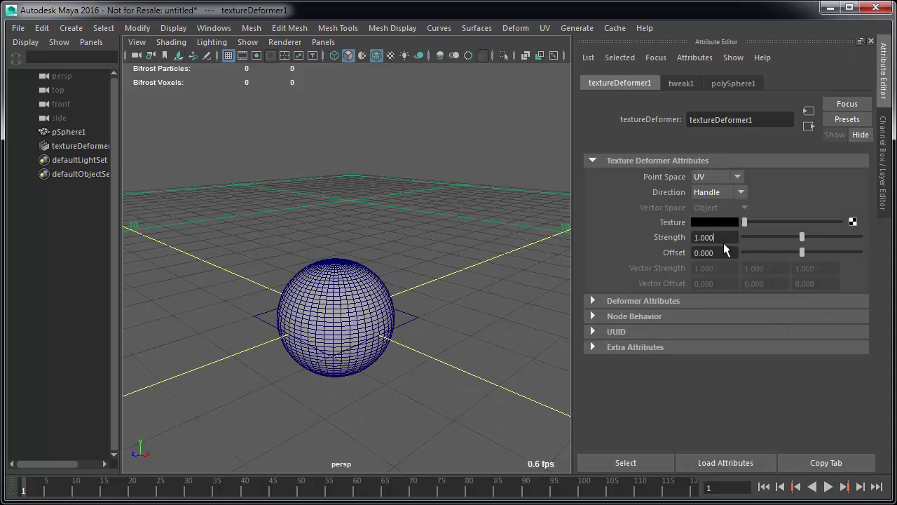
left_click(720, 242)
type("2")
key("Return")
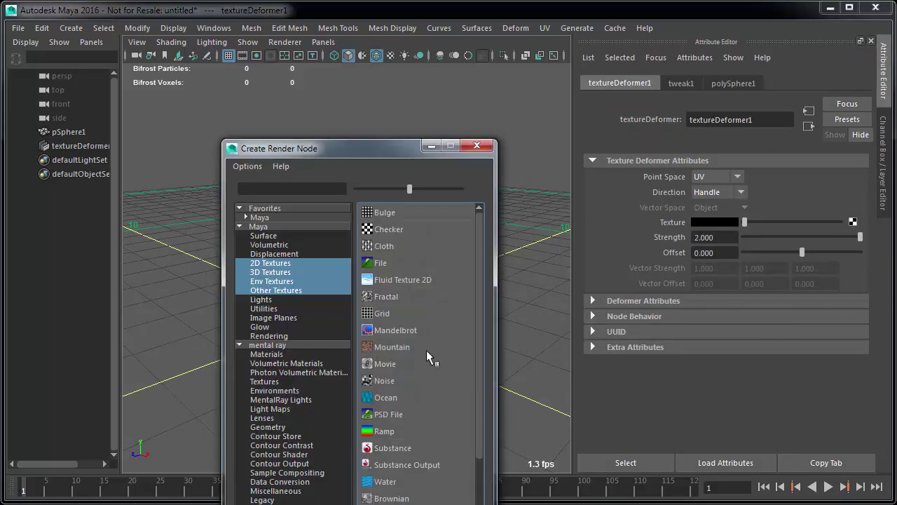
left_click(385, 381)
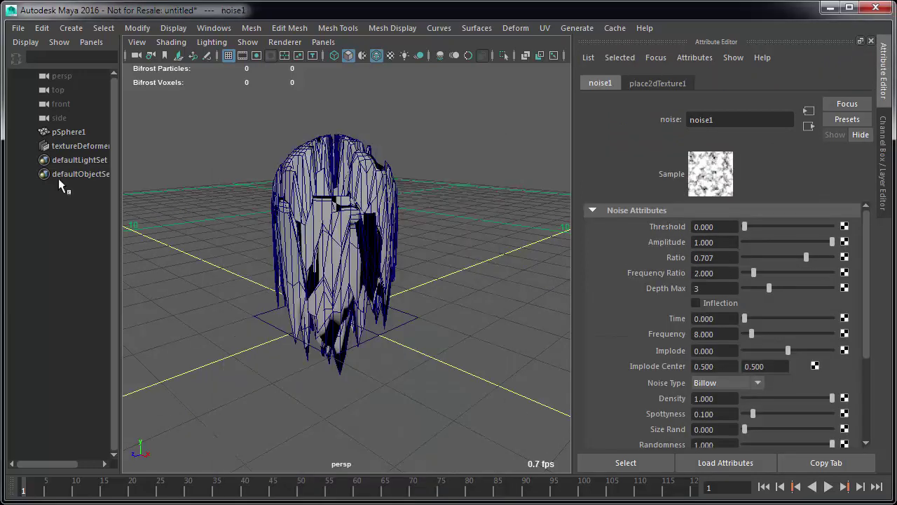
- Set the texture deformer's direction to Normal and its point space to World
left_click(88, 146)
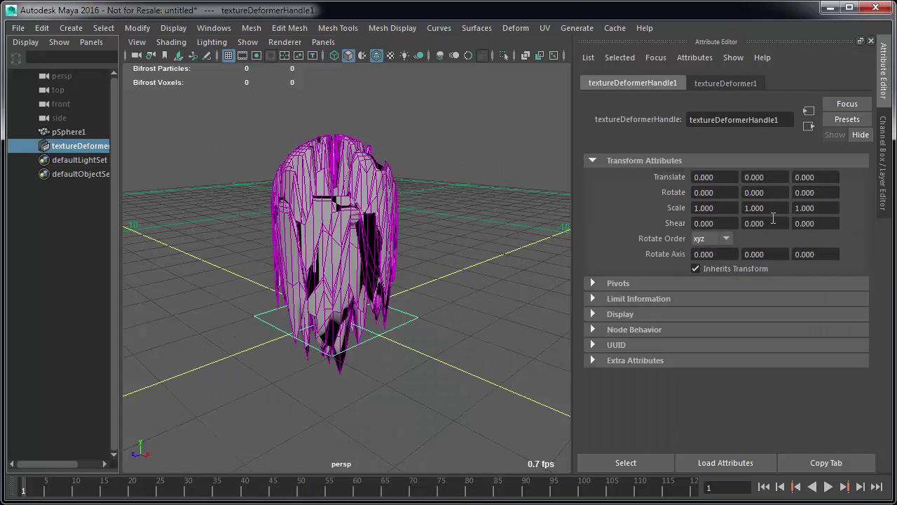
left_click(726, 84)
left_click(719, 193)
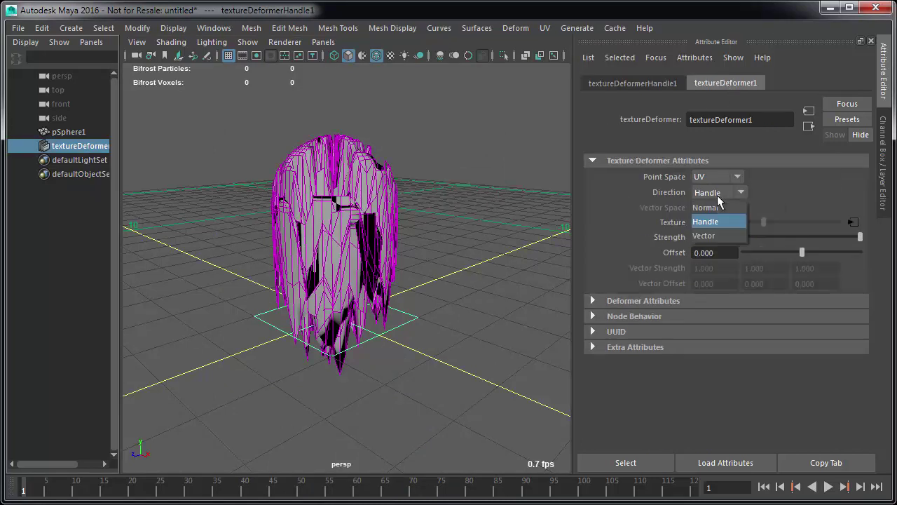
left_click(712, 208)
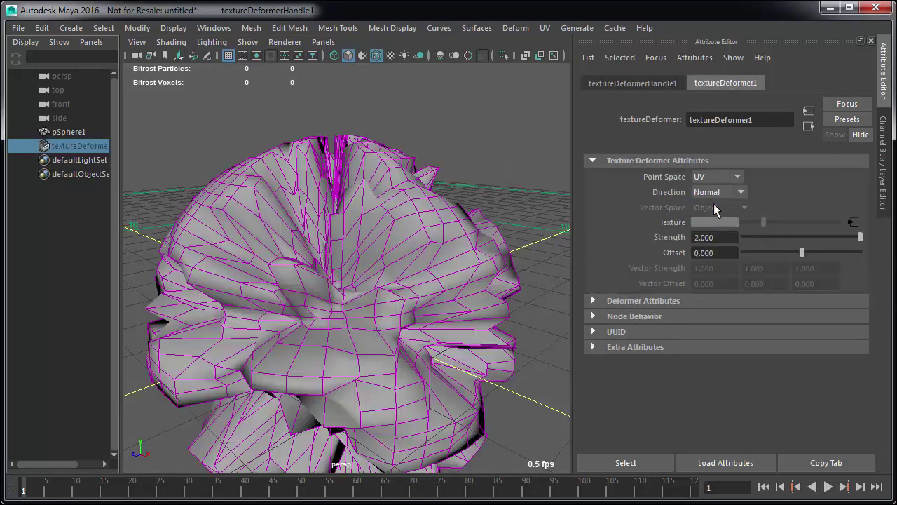
scroll(544, 215, "down", 5)
left_click_drag(440, 292, 447, 303, "alt")
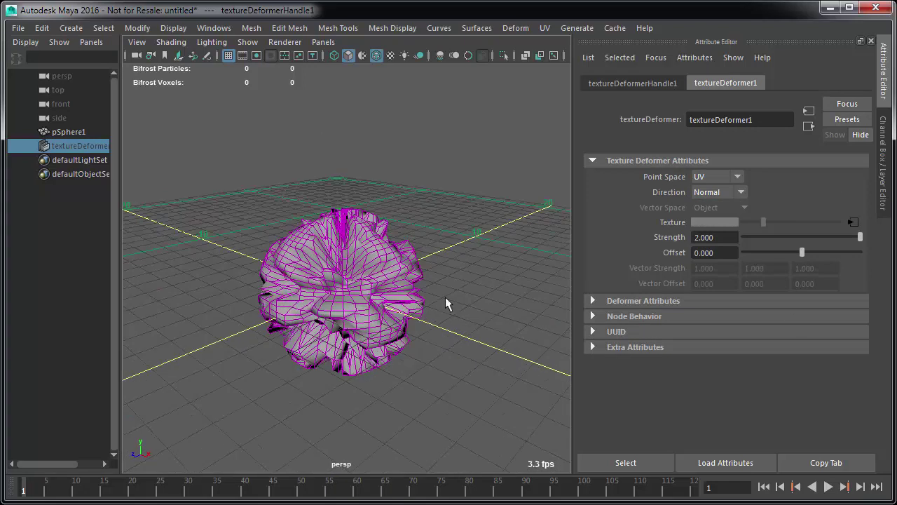
left_click(703, 177)
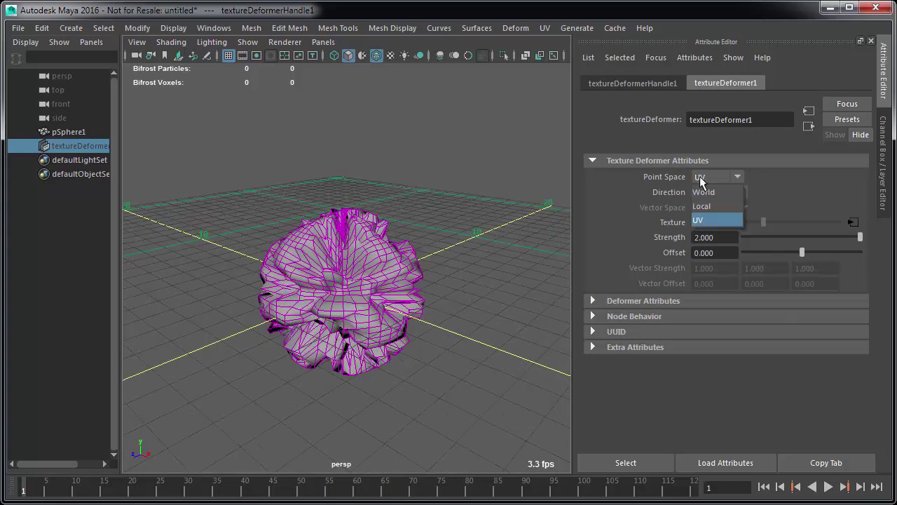
left_click(706, 190)
left_click_drag(413, 299, 459, 295, "alt")
- Change the noise type of the deformer's noise texture to Perlin Noise
left_click(853, 222)
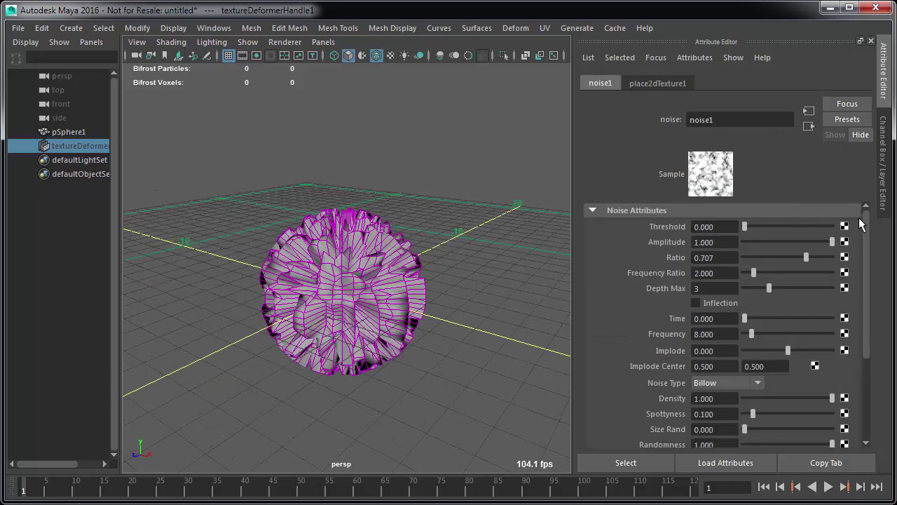
left_click(630, 462)
left_click_drag(461, 363, 427, 354, "alt")
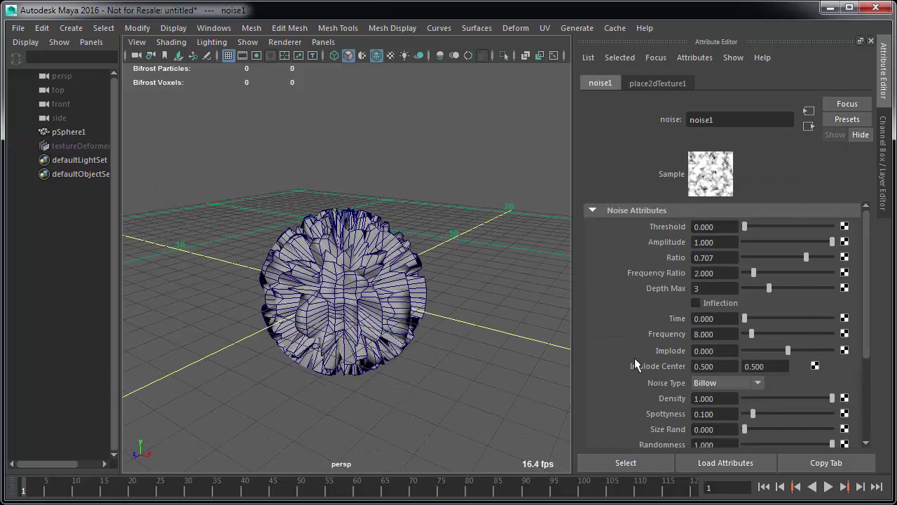
left_click(742, 386)
left_click(733, 397)
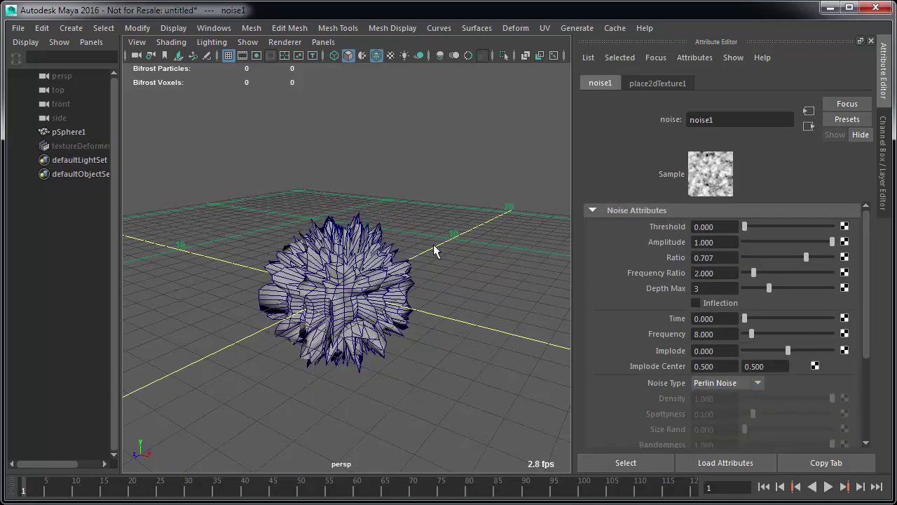
left_click_drag(340, 330, 415, 321, "alt")
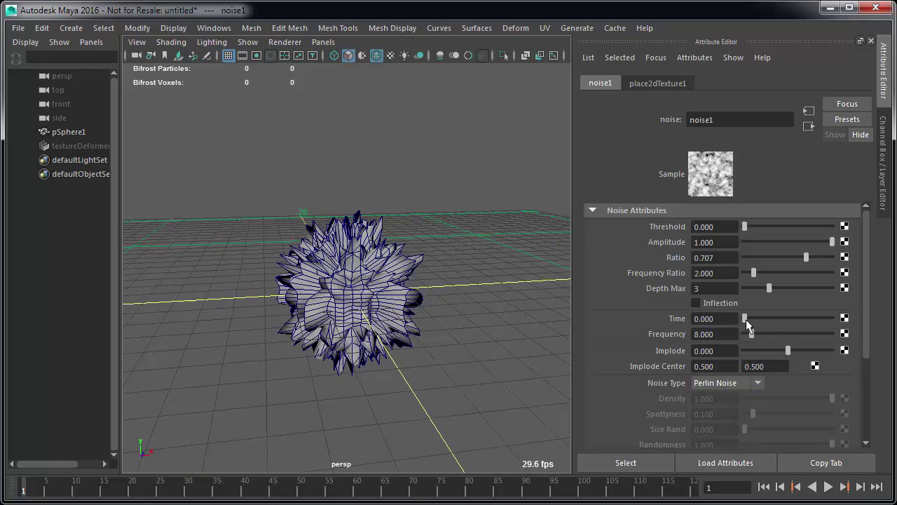
- Drive the noise texture's Time attribute with the expression =frame
left_click_drag(746, 319, 692, 316)
type("=frame")
key("Return")
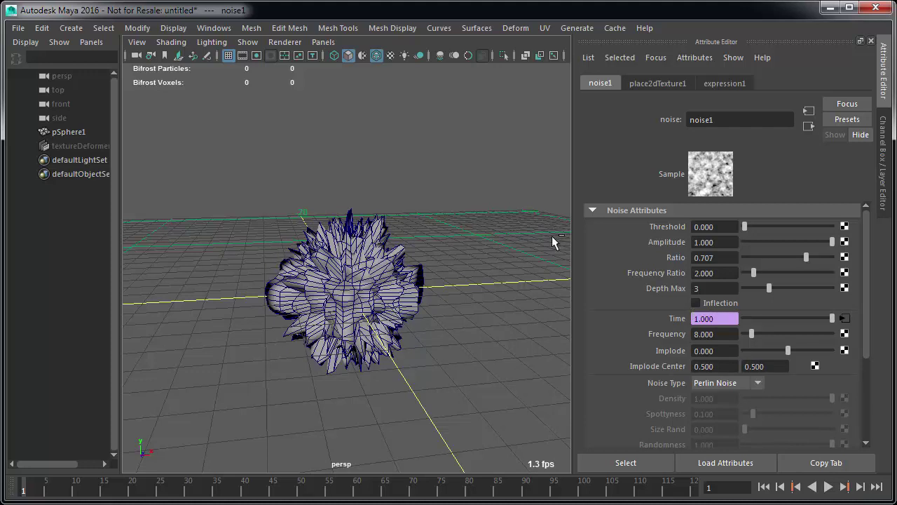
- Play the animation to check the changing noise deformation, and return to the first frame
key("alt+v")
left_click_drag(481, 220, 444, 338, "alt")
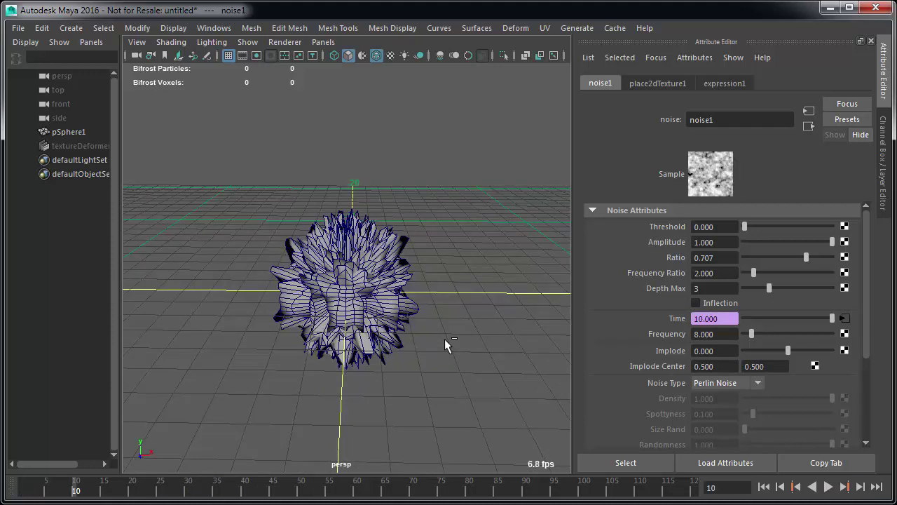
key("alt+shift+v")
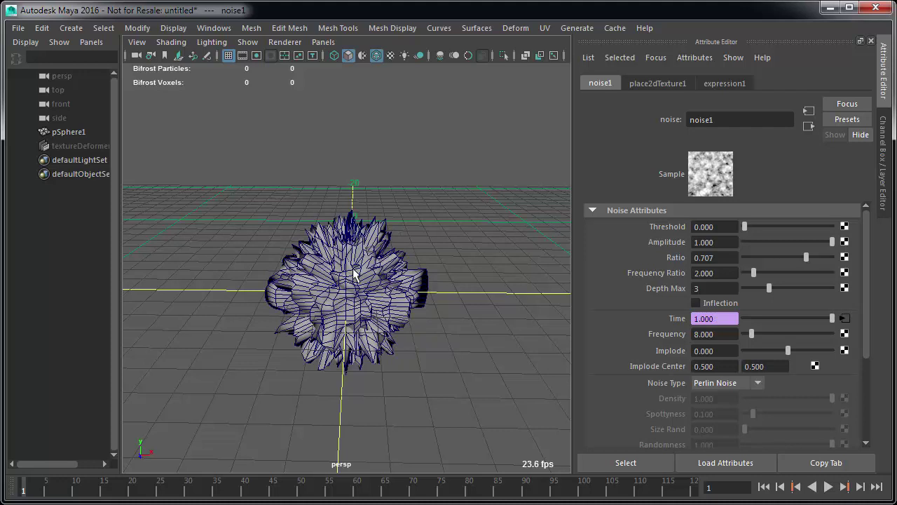
- Select the deformed sphere and move it slightly upward in the side view
left_click(354, 273)
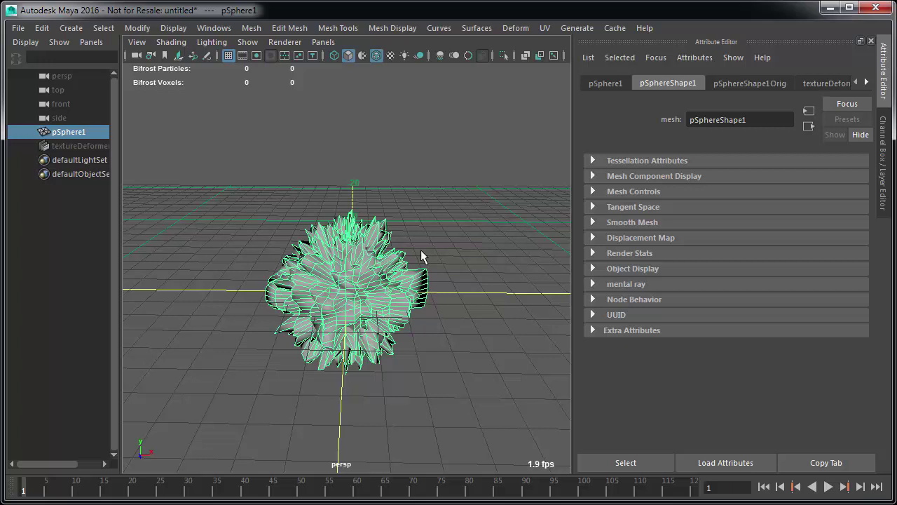
left_click(477, 310)
left_click_drag(477, 310, 438, 304, "alt")
left_click_drag(379, 238, 339, 327, "alt")
left_click(384, 302)
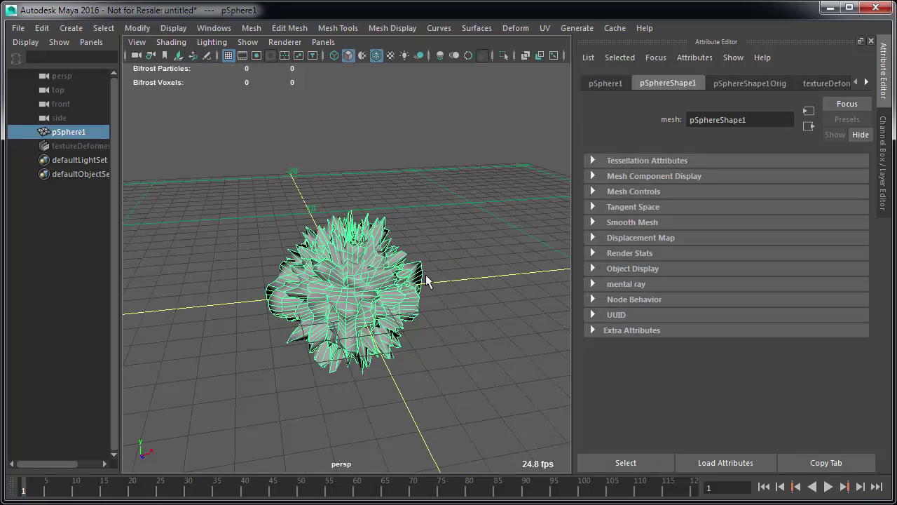
key("space")
left_click_drag(443, 204, 550, 204)
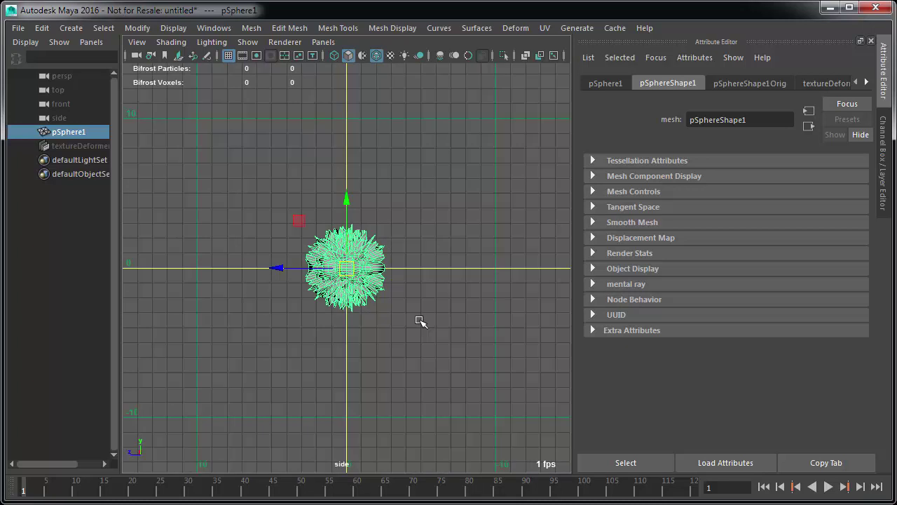
scroll(422, 320, "up", 5)
middle_click_drag(464, 366, 474, 287, "shift")
key("ctrl+z")
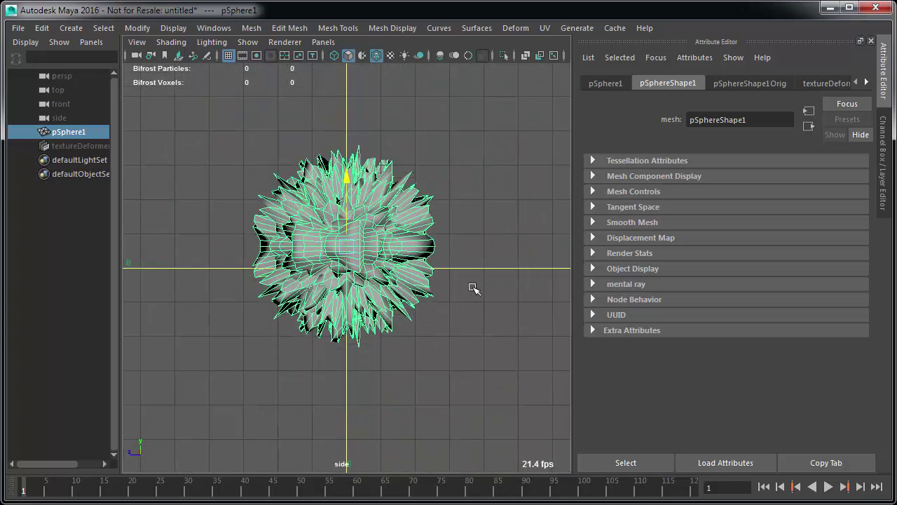
- Go to frame 5 and try scaling the sphere in the side view
left_click_drag(52, 488, 47, 488)
key("r")
middle_click_drag(489, 280, 425, 300)
key("ctrl+z")
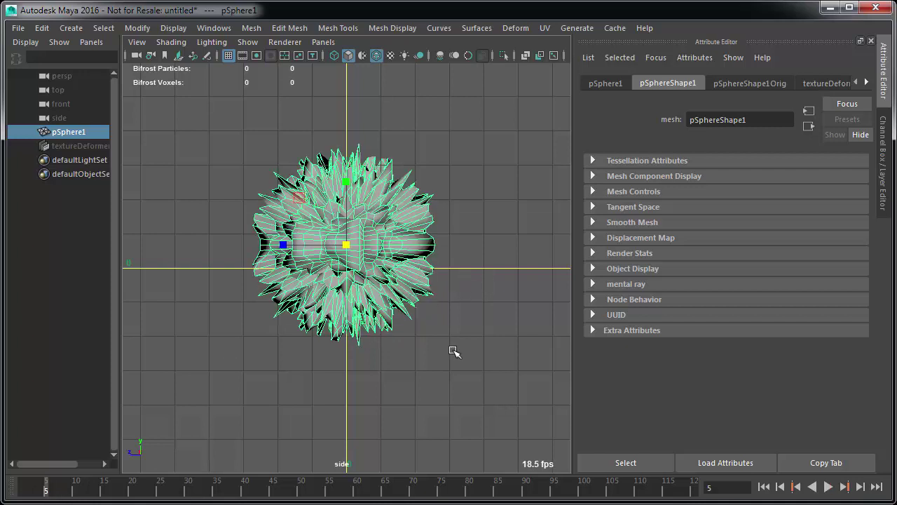
key("w")
key("q")
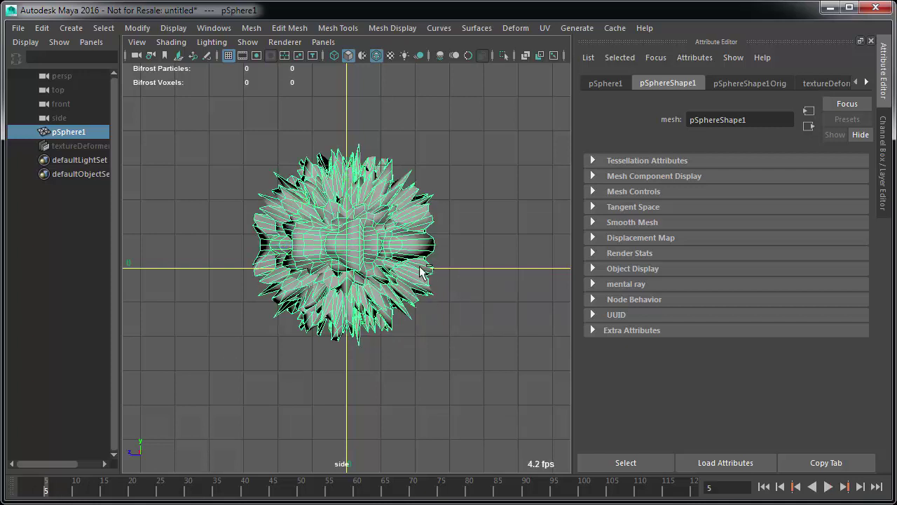
- Return to the perspective view and try scaling the deformed sphere there
key("space")
key("space")
left_click_drag(392, 328, 403, 249, "alt")
key("r")
middle_click_drag(485, 259, 677, 222)
key("ctrl+z")
key("q")
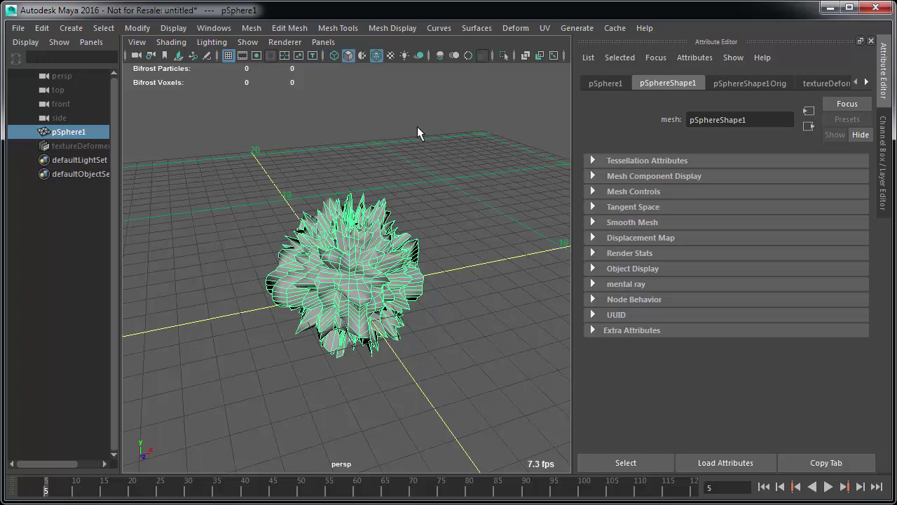
- Deselect the sphere and start a new empty scene
left_click(260, 191)
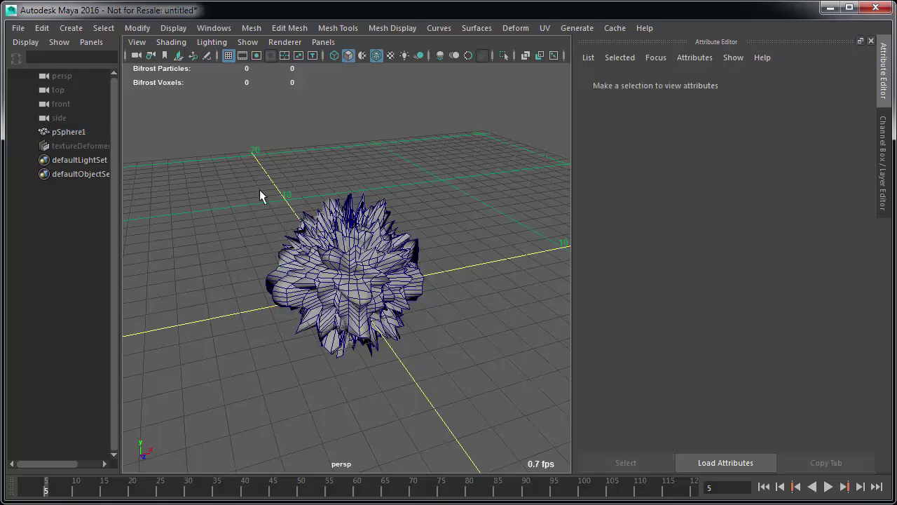
key("ctrl+n")
key("Return")
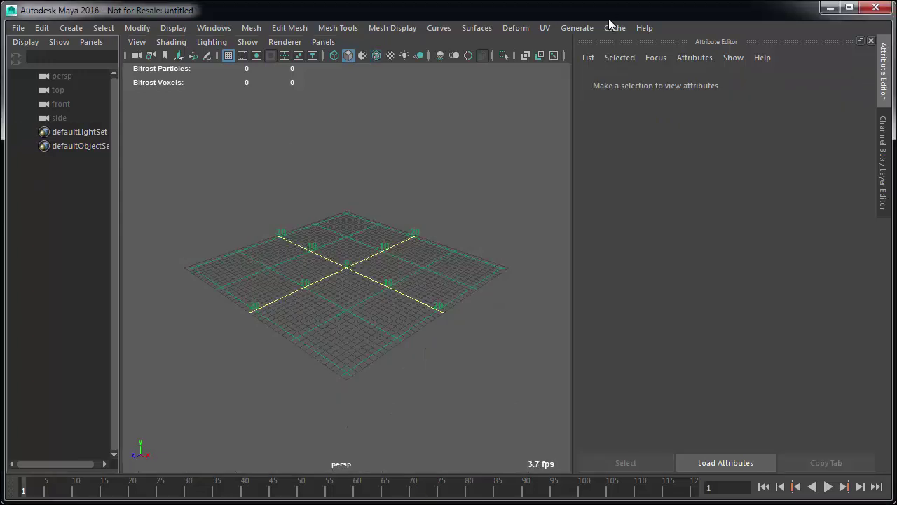
- Import the Alembic cache aero_explosion_demo.abc into the scene root
left_click(579, 29)
mouse_move(613, 28)
mouse_move(643, 55)
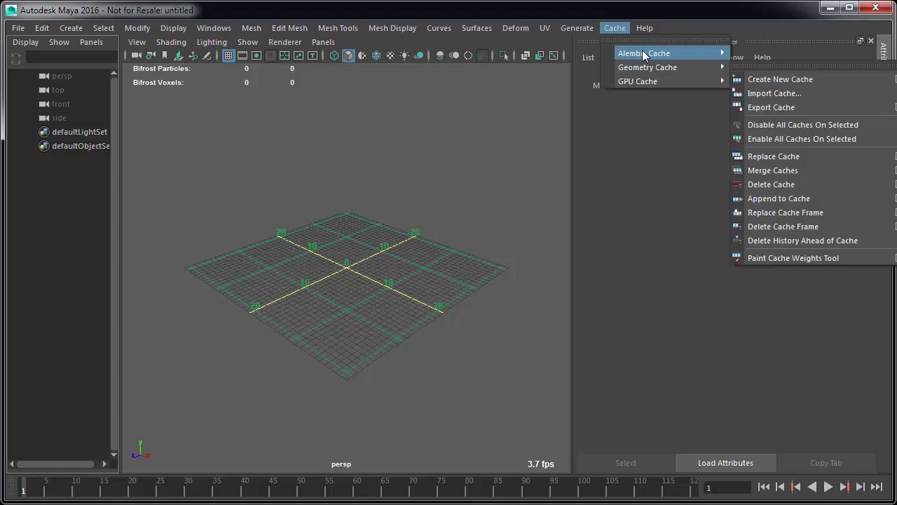
mouse_move(688, 53)
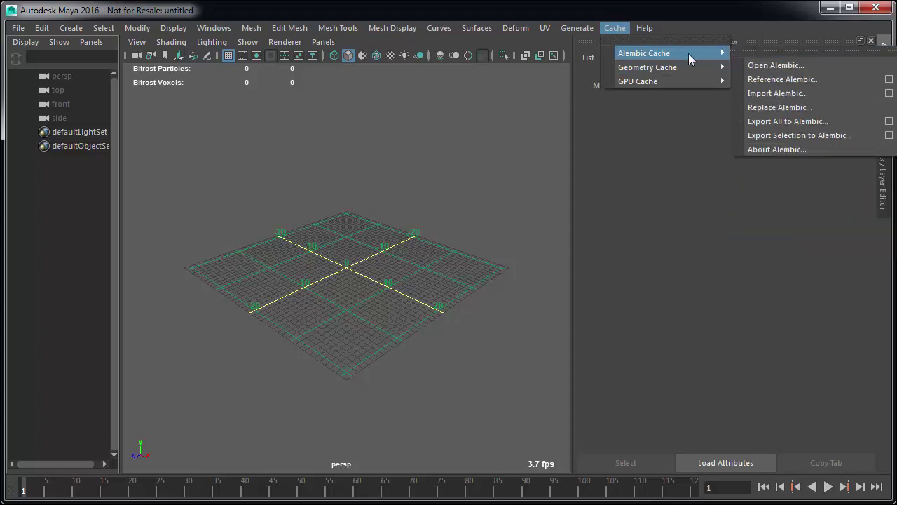
left_click(764, 94)
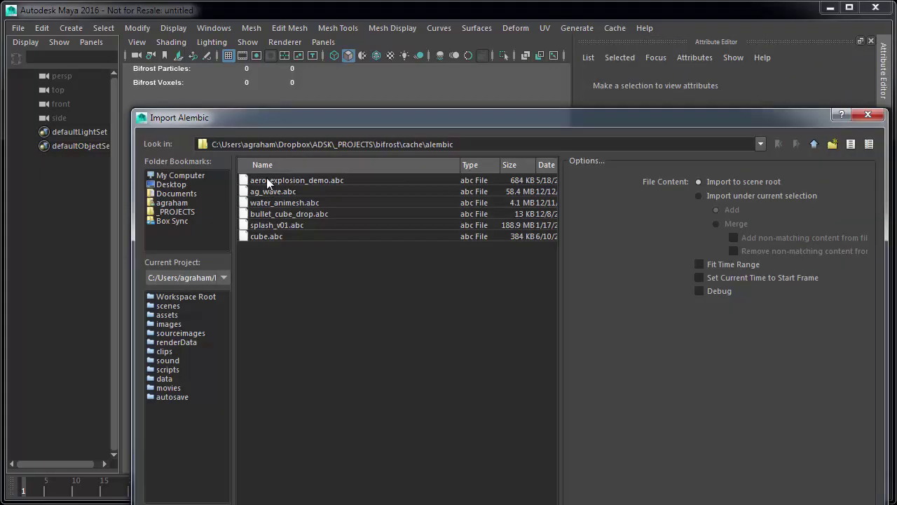
double_click(267, 180)
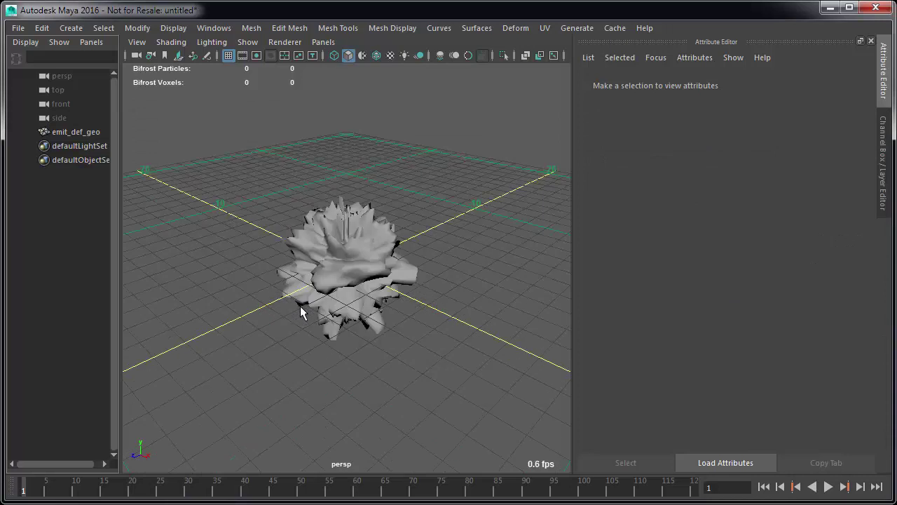
- Play back the imported emit_def_geo animation and inspect the mesh's transform channels
key("alt+v")
left_click(316, 300)
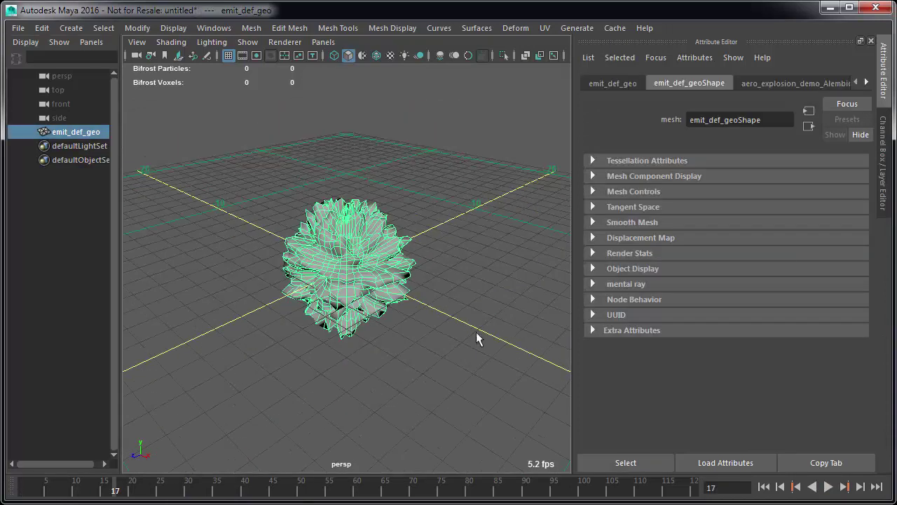
left_click(885, 178)
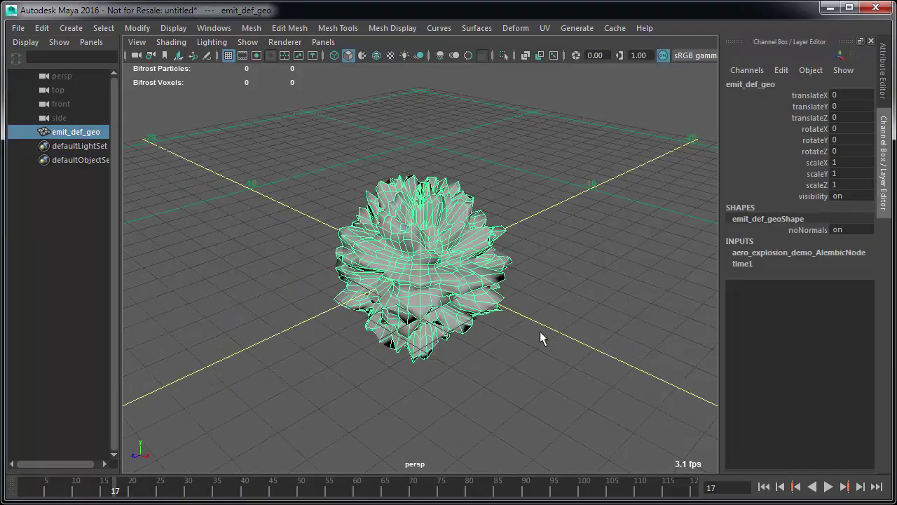
left_click(528, 303)
left_click_drag(588, 384, 558, 367, "alt")
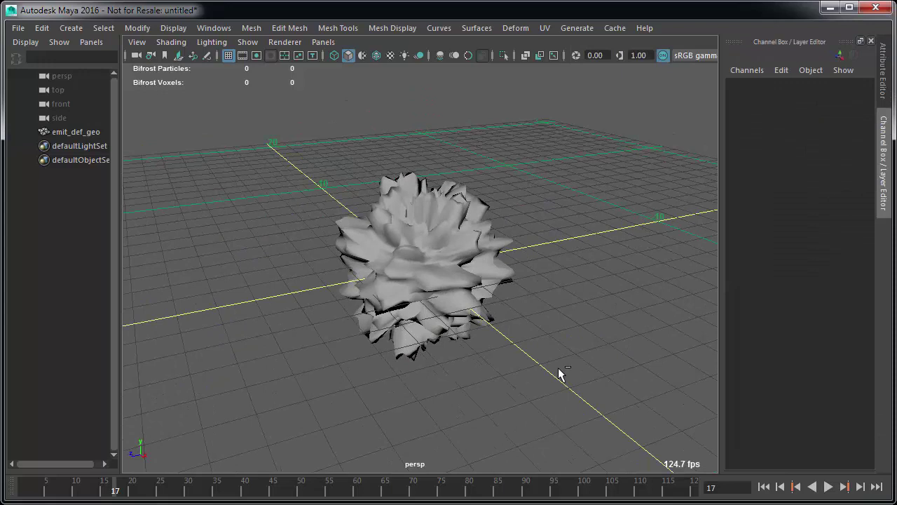
key("alt+v")
key("alt+v")
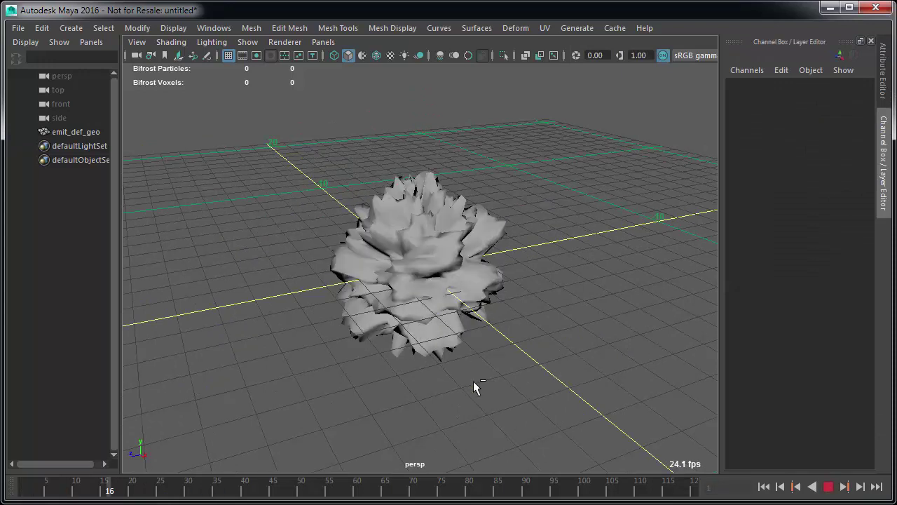
- Select the imported mesh and raise it in the side view to a Translate Y of about 0.535
left_click_drag(570, 308, 438, 175)
key("space")
key("w")
middle_click_drag(593, 297, 615, 263)
- At frame 5, shrink the mesh to a uniform scale of about 0.114 and lower it to Translate Y of about 0.377
left_click(49, 492)
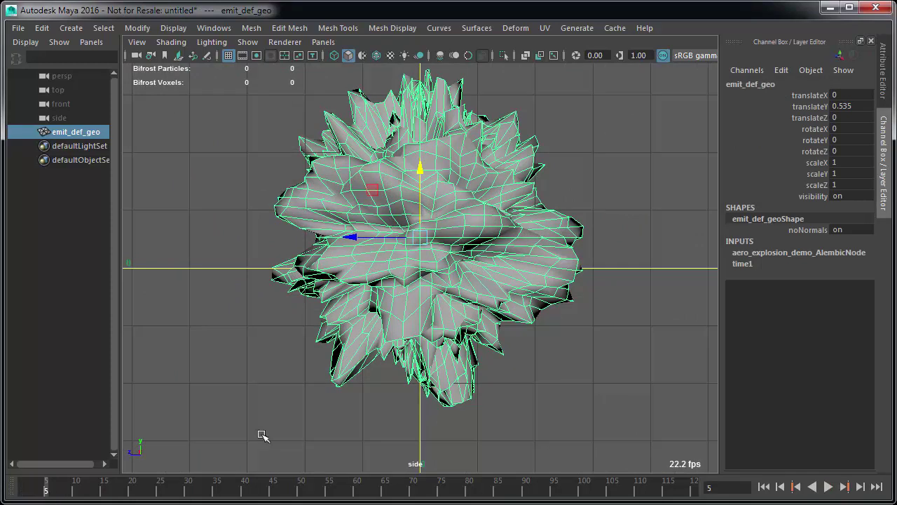
key("r")
middle_click_drag(541, 330, 411, 390)
key("w")
middle_click_drag(506, 284, 507, 300)
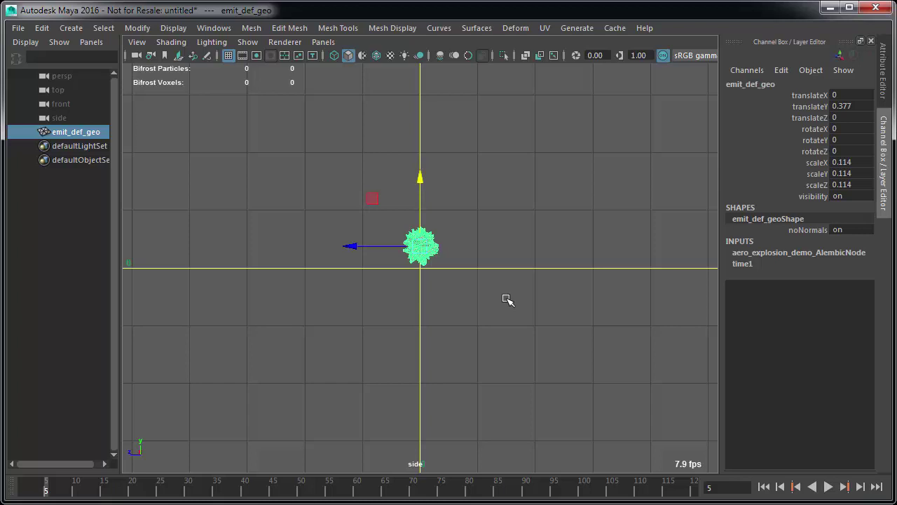
- Key translation and scale at frame 5, and key a scale of about 0.845 with Translate Y about 0.705 at frame 9
key("shift+w")
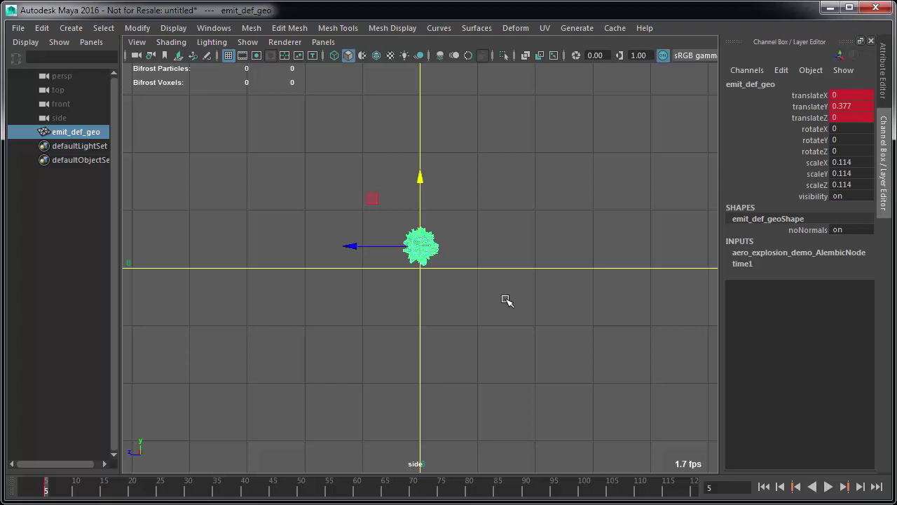
key("shift+r")
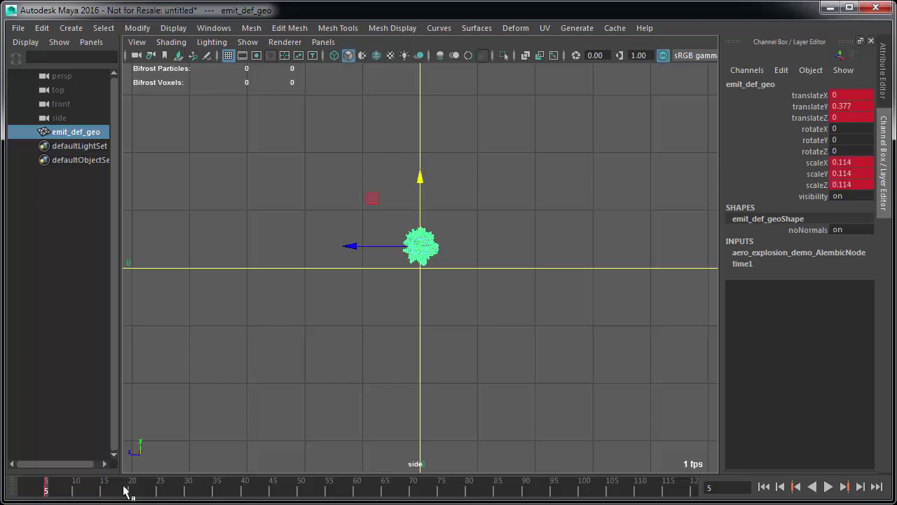
key("alt+v")
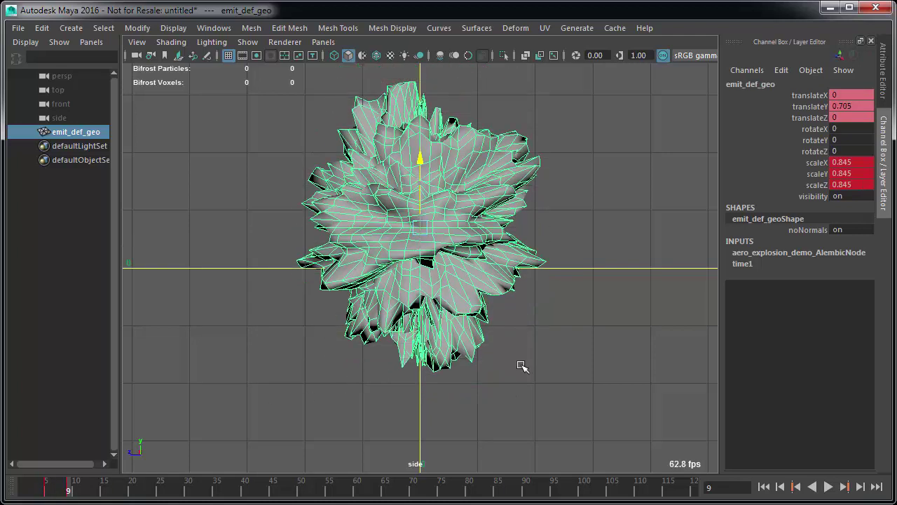
middle_click_drag(521, 365, 520, 365)
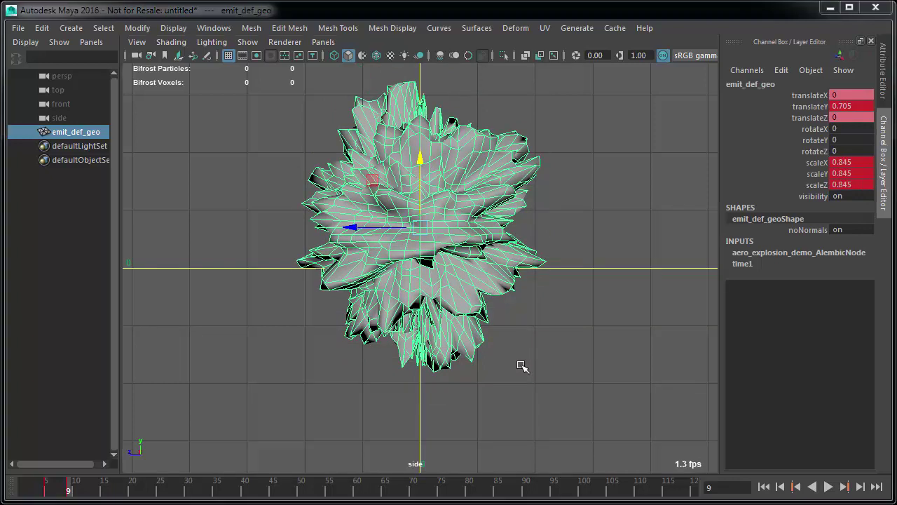
- Open the Graph Editor and give the translate and scale keys at frame 9 linear tangents
left_click_drag(896, 145, 442, 37)
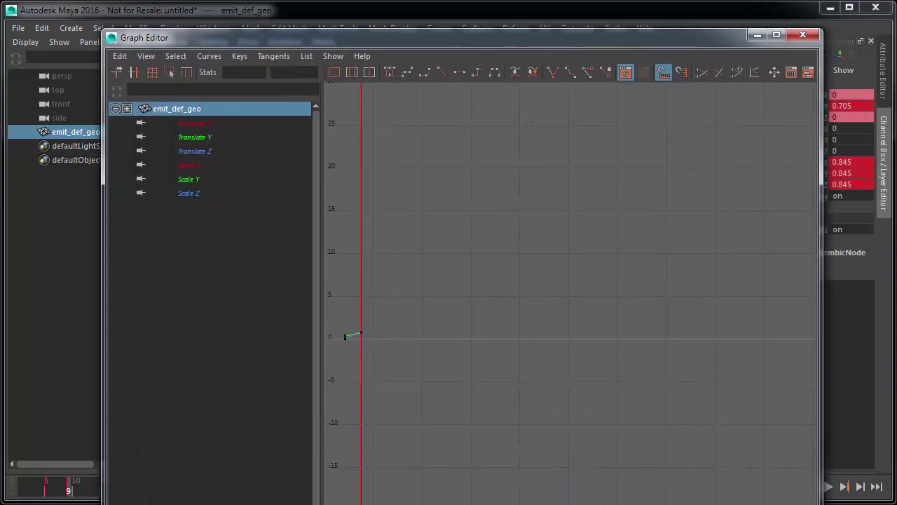
key("a")
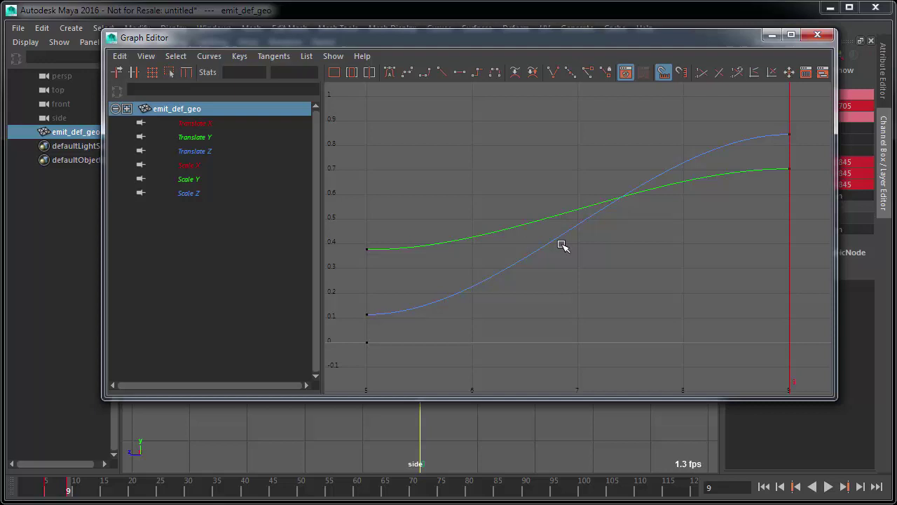
left_click_drag(727, 237, 806, 115)
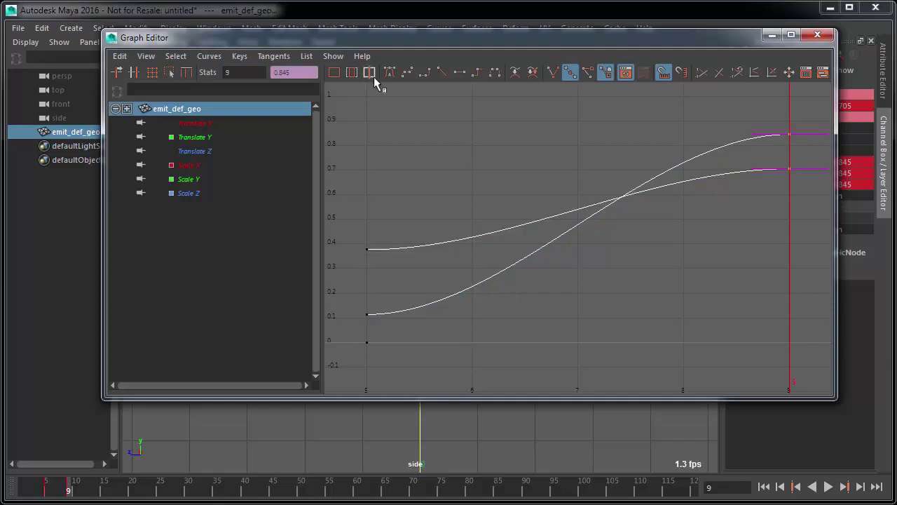
left_click(438, 71)
left_click_drag(414, 166, 297, 381)
left_click(418, 338)
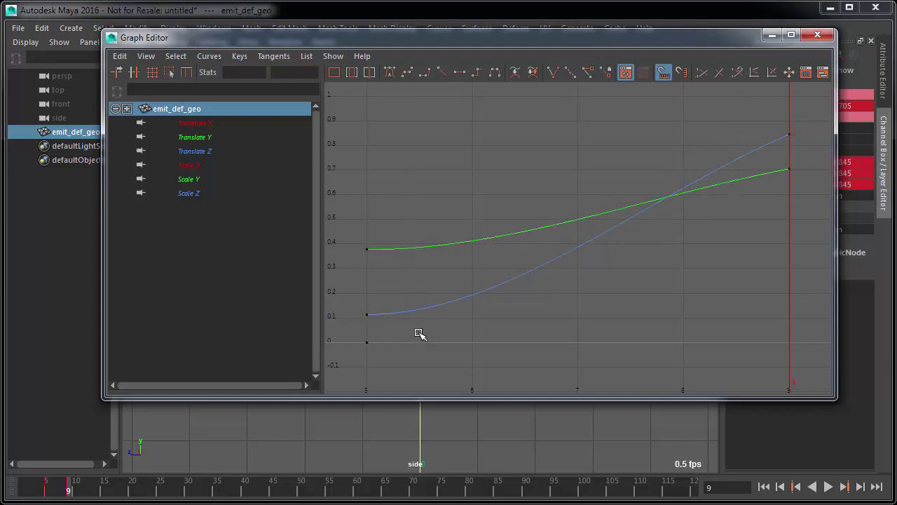
left_click_drag(418, 333, 318, 235)
key("a")
left_click(364, 181)
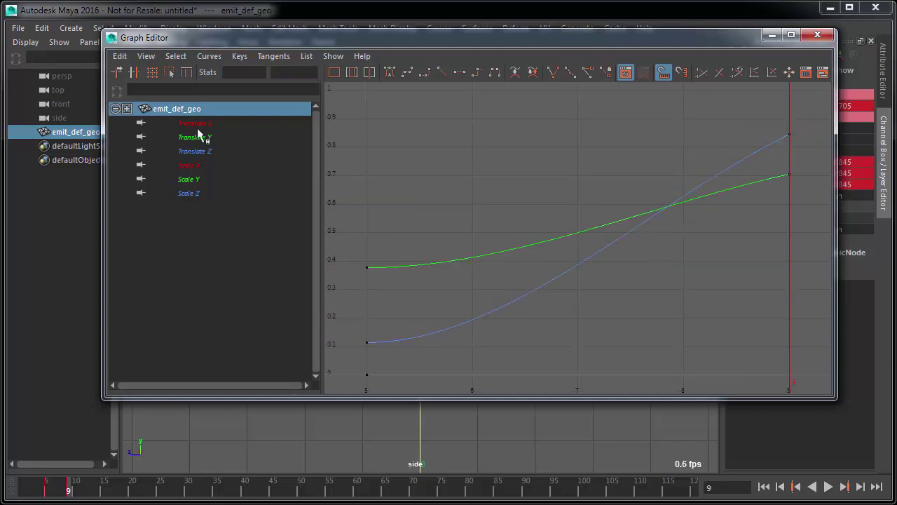
- Isolate the Scale X, Y and Z curves, steepen their outgoing tangents at frame 5 and adjust the incoming tangents at frame 9
left_click_drag(201, 163, 201, 192)
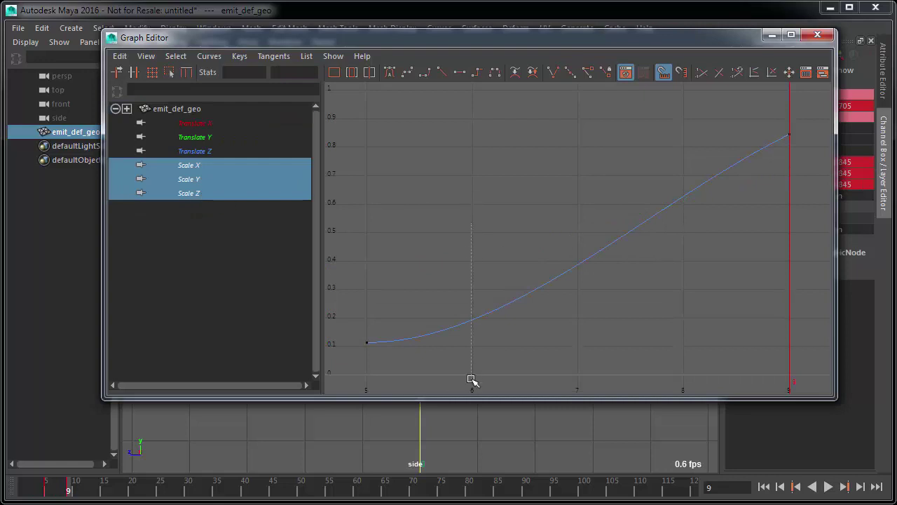
left_click_drag(471, 379, 470, 379)
left_click_drag(406, 358, 382, 310)
middle_click_drag(455, 344, 451, 296)
left_click_drag(705, 106, 779, 162)
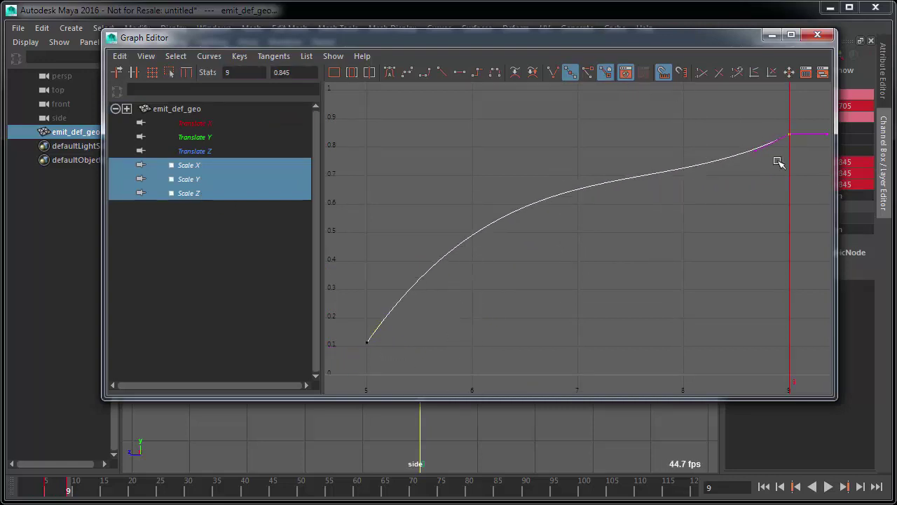
left_click_drag(733, 139, 763, 165)
middle_click_drag(729, 205, 730, 197)
left_click(555, 301)
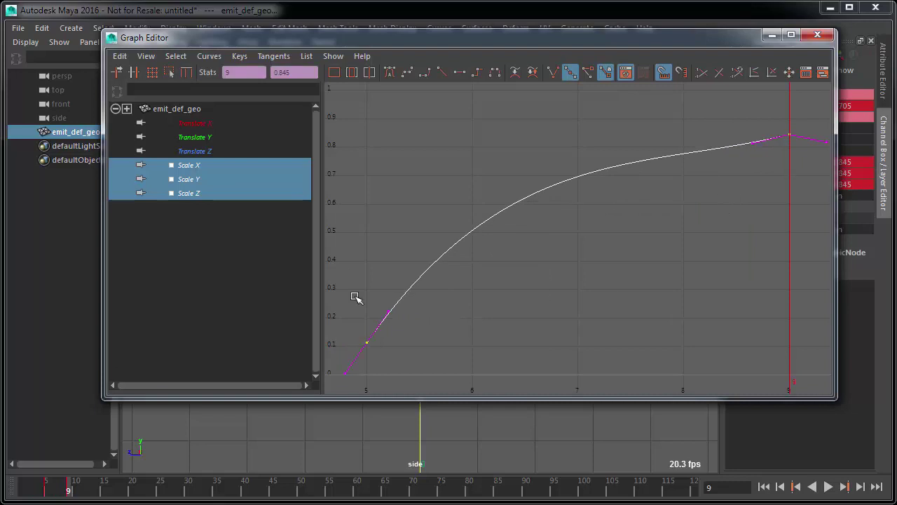
- Steepen the scale curves' start tangents further and flatten their incoming tangents at frame 9
left_click_drag(363, 290, 401, 325)
middle_click_drag(408, 322, 436, 311)
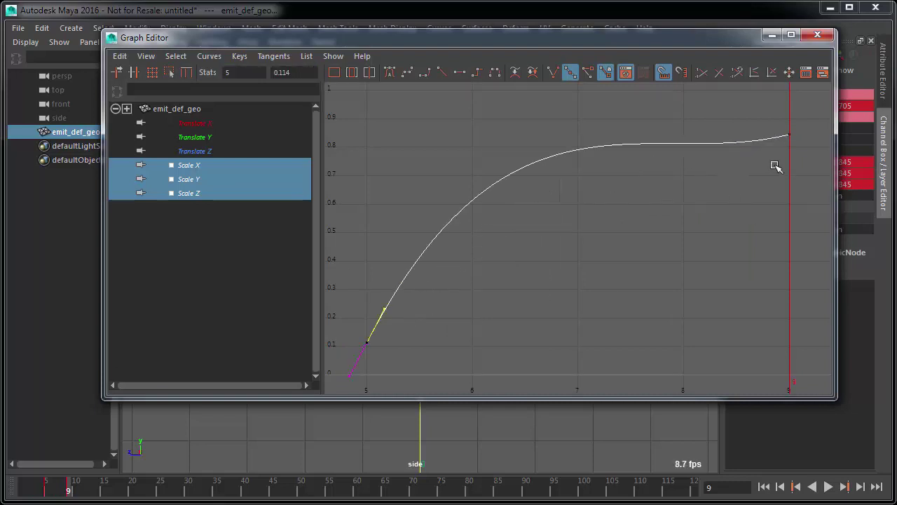
left_click_drag(737, 110, 783, 202)
middle_click_drag(782, 202, 769, 194)
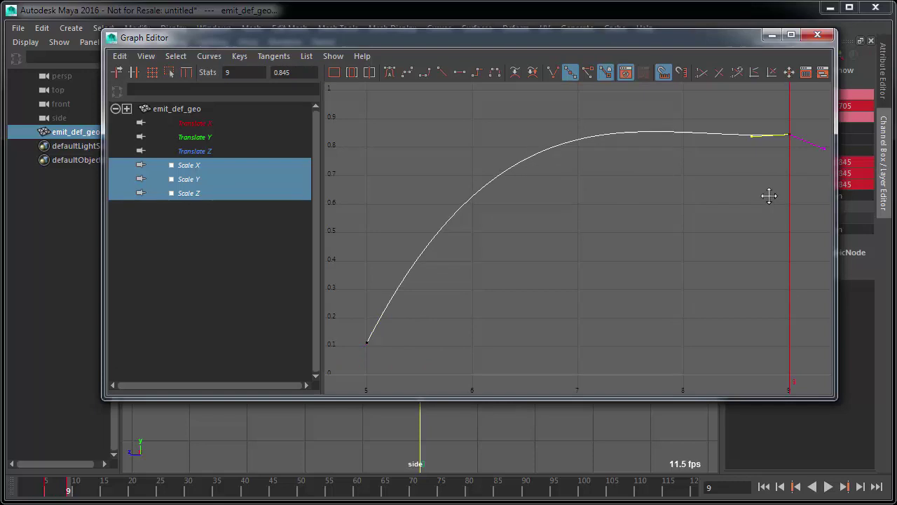
- Soften the scale curves' start tangents at frame 5 so the growth eases smoothly into frame 9 without overshooting
scroll(769, 194, "up", 3)
left_click_drag(530, 272, 418, 218)
key("f")
left_click_drag(364, 237, 405, 320)
middle_click_drag(415, 321, 422, 319)
left_click(449, 310)
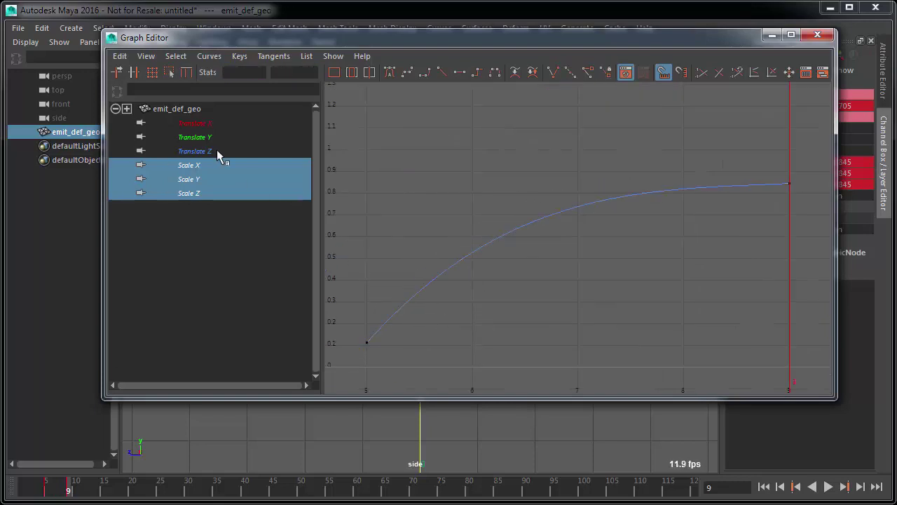
- Review the Translate X, Y and Z curves and close the Graph Editor
left_click_drag(216, 149, 216, 127)
key("f")
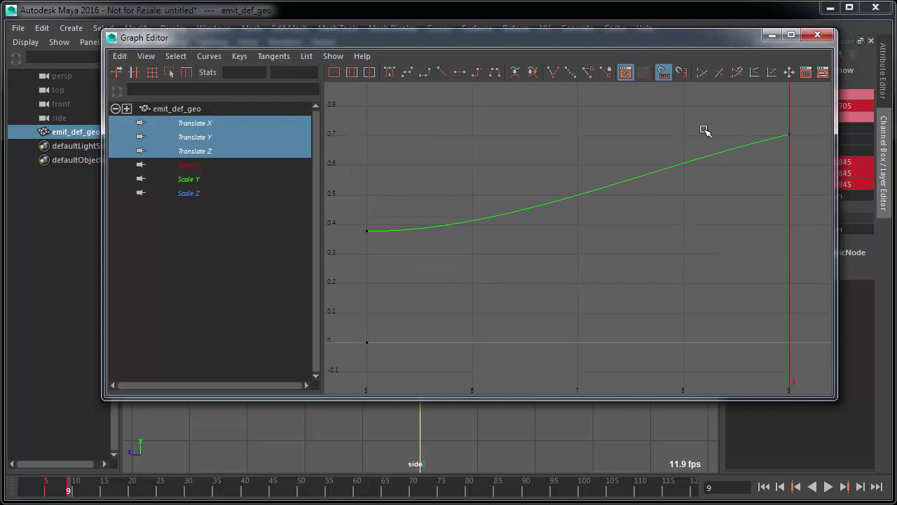
left_click_drag(727, 112, 830, 178)
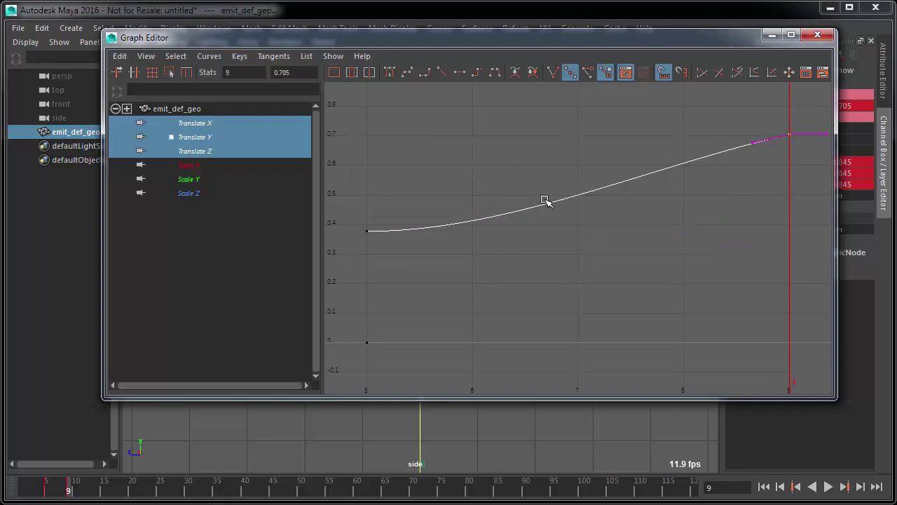
left_click(817, 37)
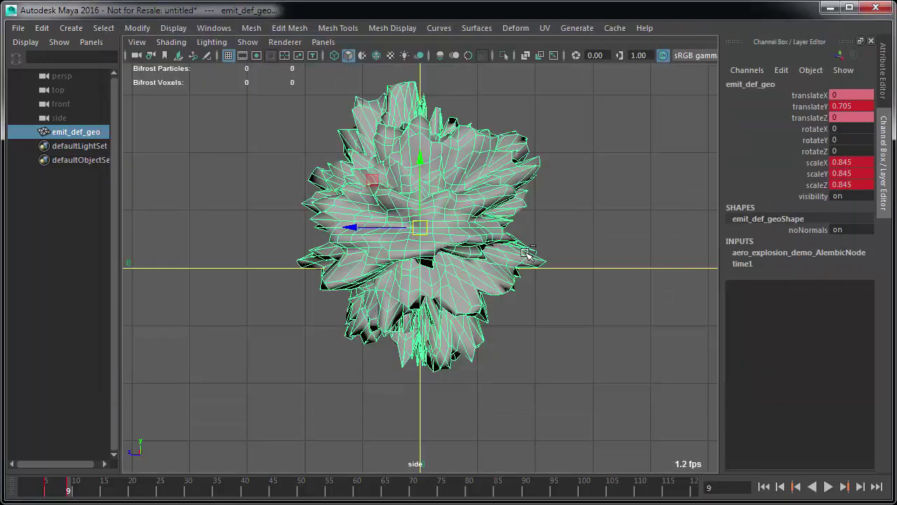
- Deselect the mesh and play the scaling animation from frame 1 in the side view
left_click(574, 269)
key("alt+shift+v")
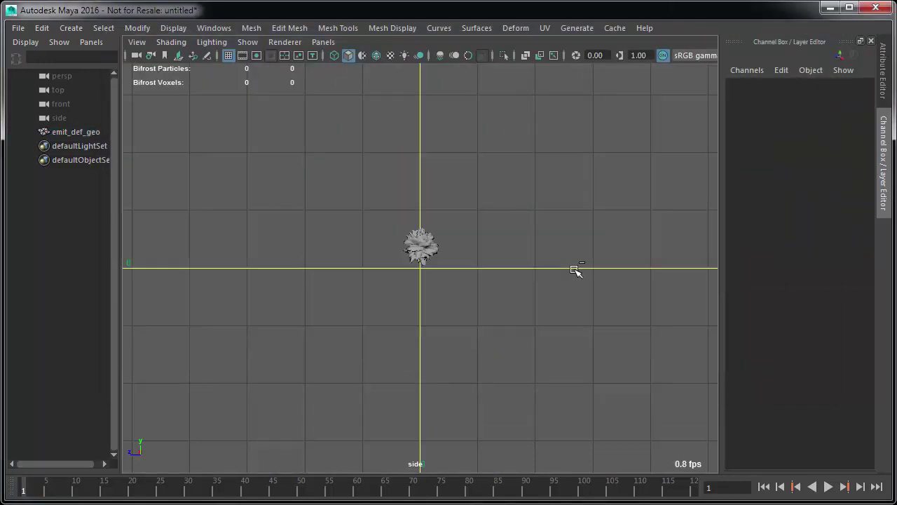
key("alt+v")
key("alt+v")
- Key the mesh's visibility off at frame 1, on at frame 5 and off at frame 9
left_click_drag(496, 285, 319, 193)
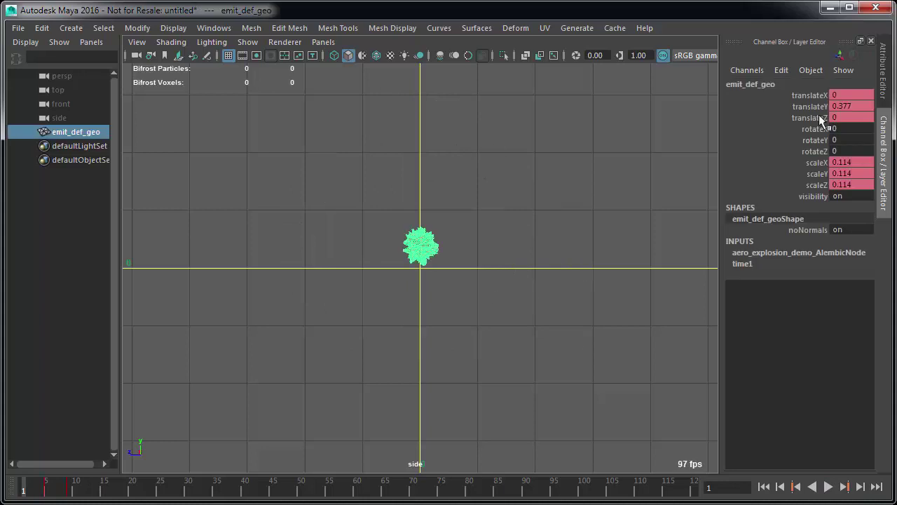
left_click(808, 197)
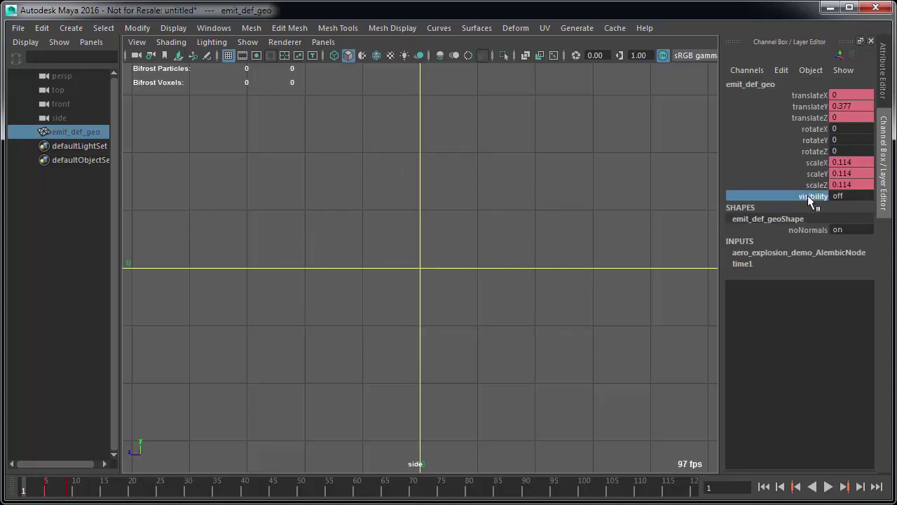
right_click(818, 197)
left_click(829, 220)
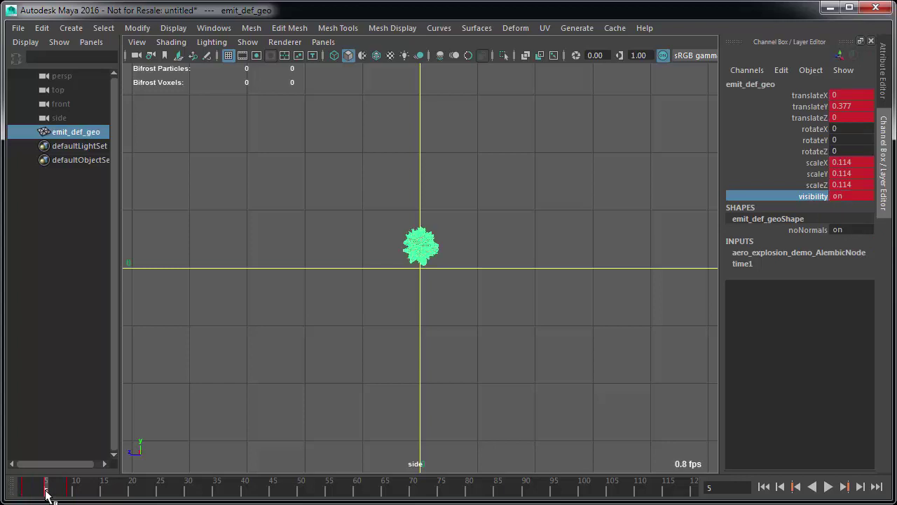
left_click_drag(46, 494, 68, 491)
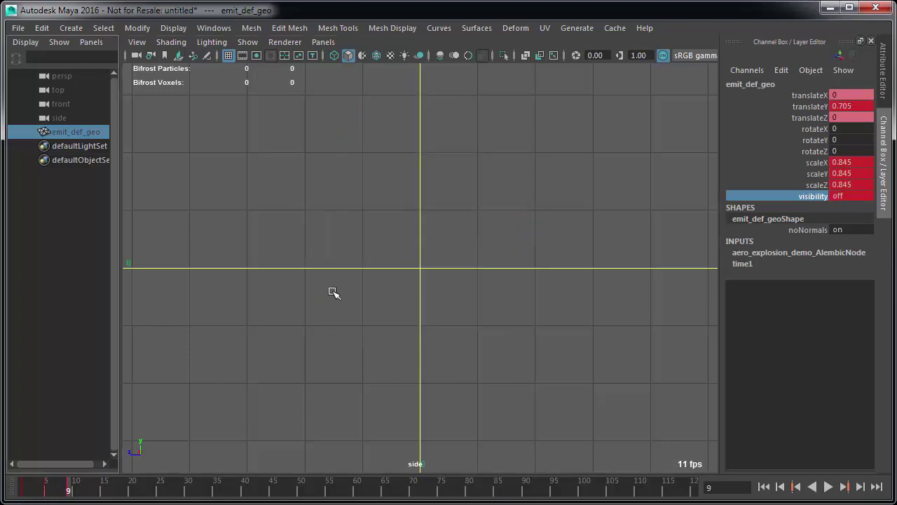
- Return to the perspective view and replay the mesh's brief appearance several times from frame 1
key("space")
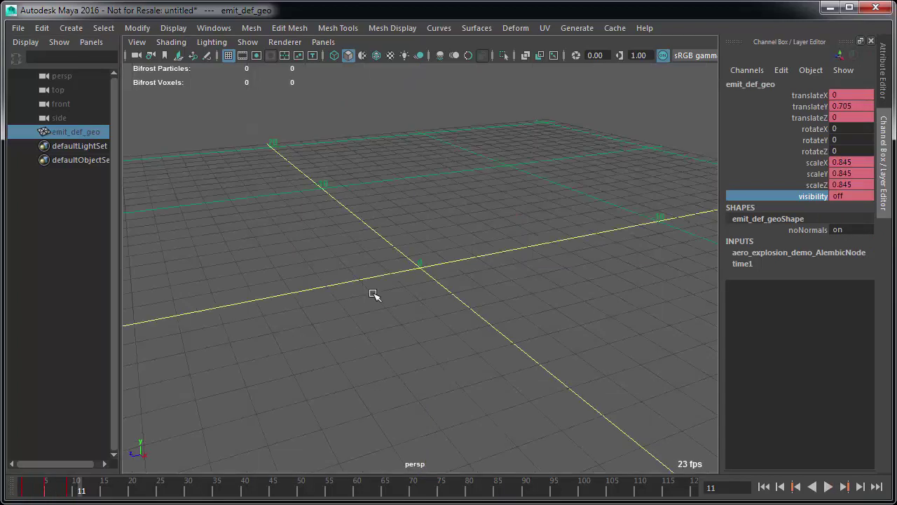
key("alt+v")
key("alt+v")
key("alt+shift+v")
key("alt+v")
key("alt+v")
key("alt+shift+v")
key("alt+v")
key("alt+v")
key("alt+shift+v")
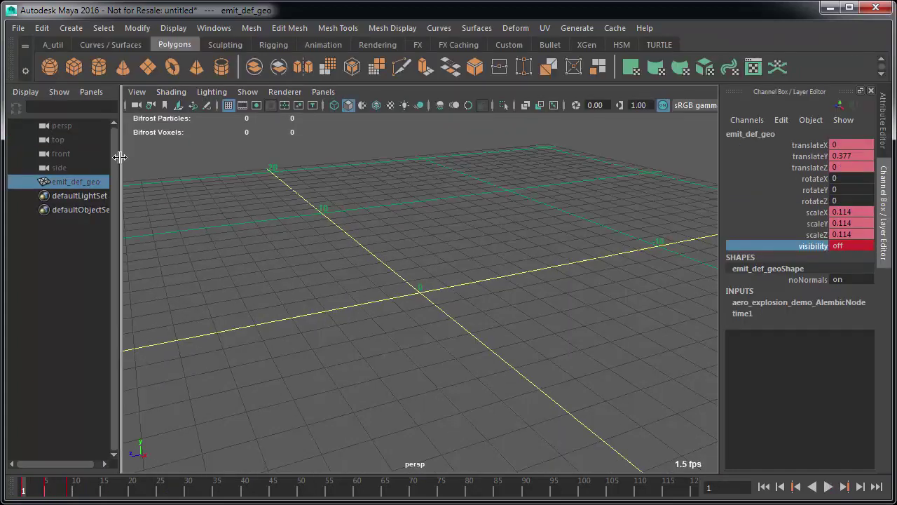
- Create a ground slab from a polygon cube scaled to about 19.15 in X and Z, with Translate Y set to -0.5
left_click(73, 66)
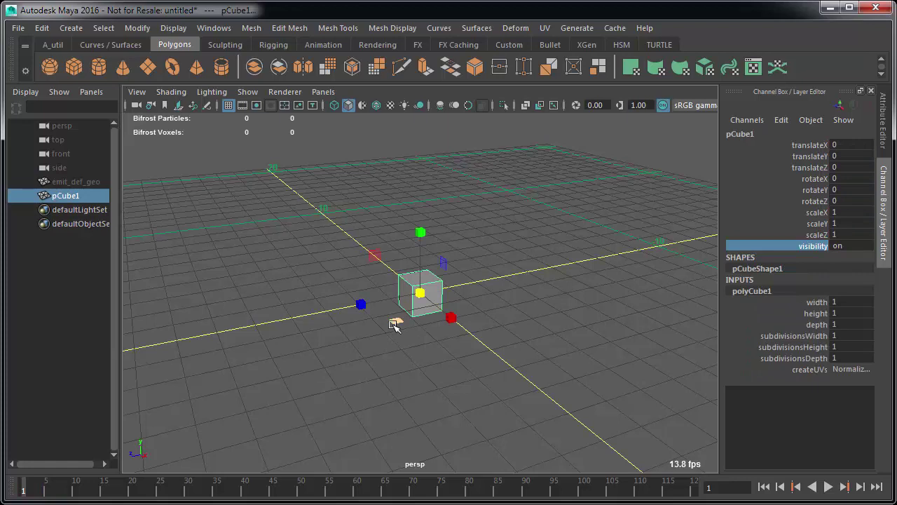
left_click_drag(394, 320, 424, 337)
scroll(430, 300, "down", 5)
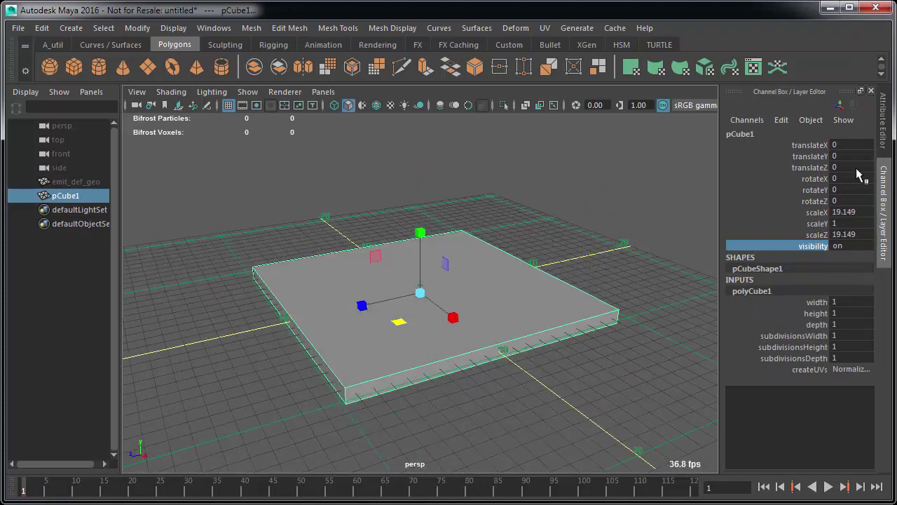
left_click(861, 155)
type("-.5")
key("Return")
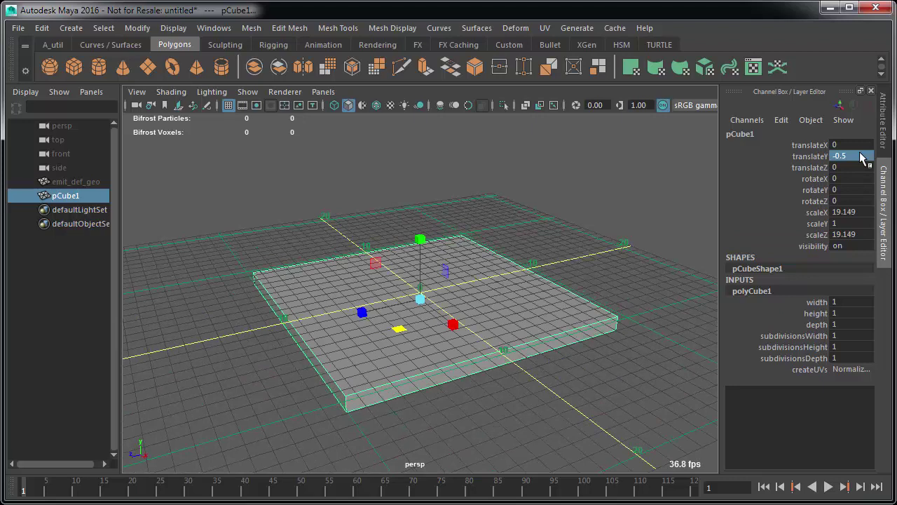
- Check the slab's top against the ground line in the side view, return to perspective with the grid hidden, and deselect the slab
key("space")
left_click_drag(327, 256, 422, 255)
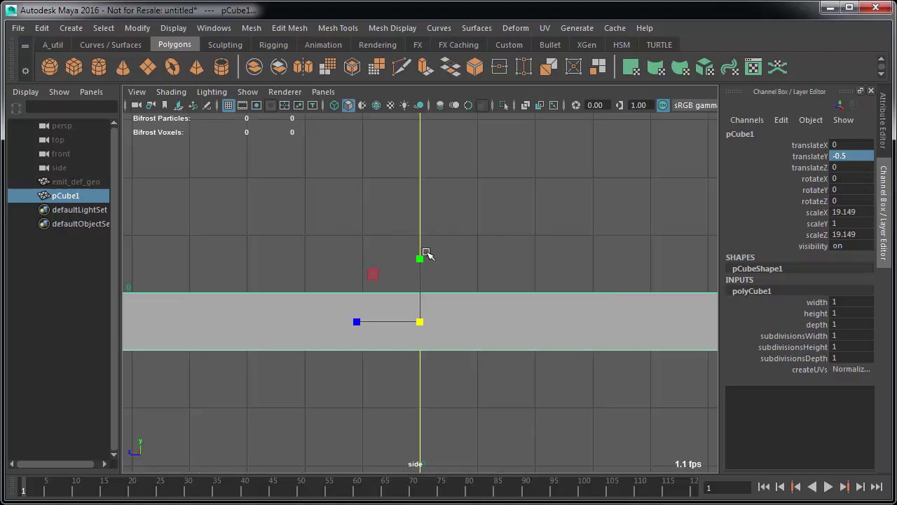
key("space")
left_click_drag(416, 218, 416, 181)
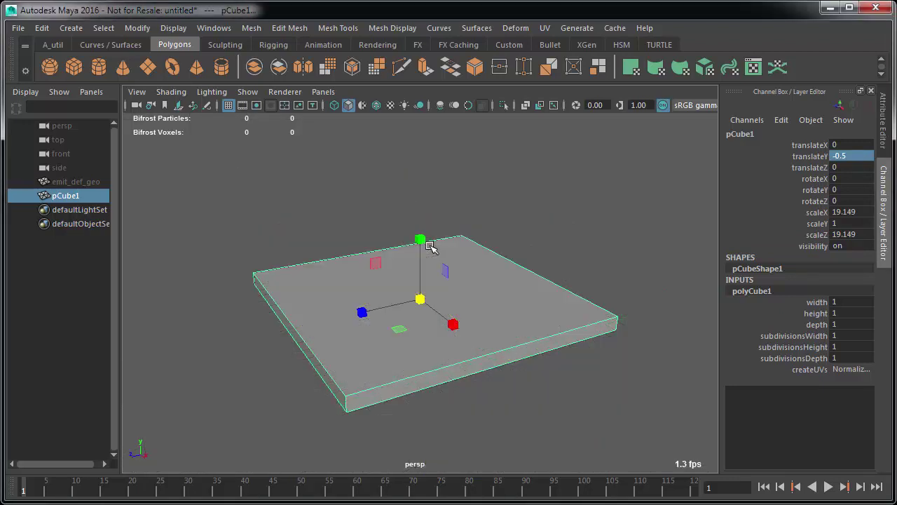
left_click(305, 234)
left_click_drag(267, 219, 283, 226, "alt")
left_click(389, 362)
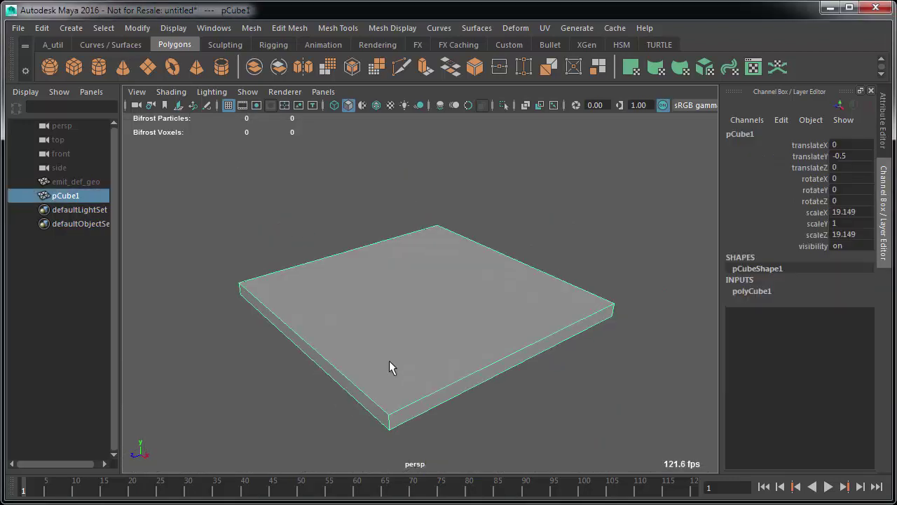
left_click(230, 257)
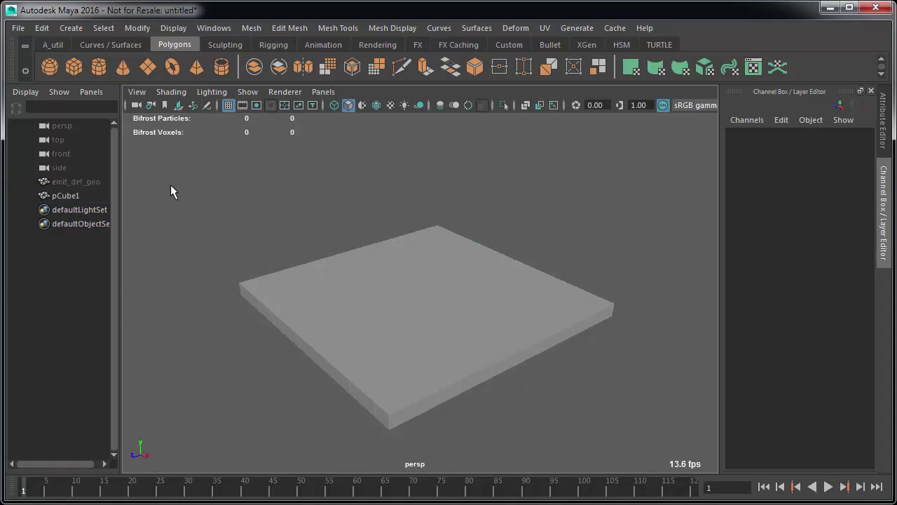
- Create a Bifrost Aero simulation with emit_def_geo as the emitter, using the FX menu set
left_click(73, 182)
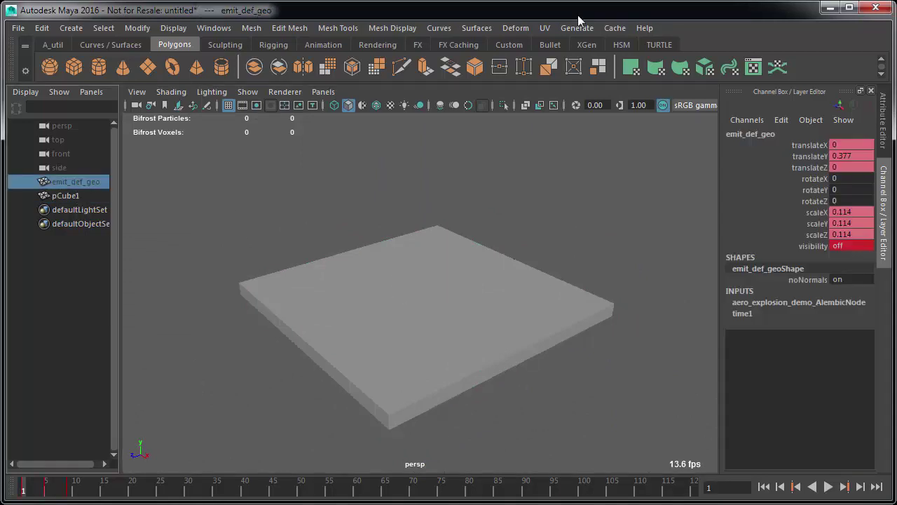
left_click_drag(518, 143, 520, 196)
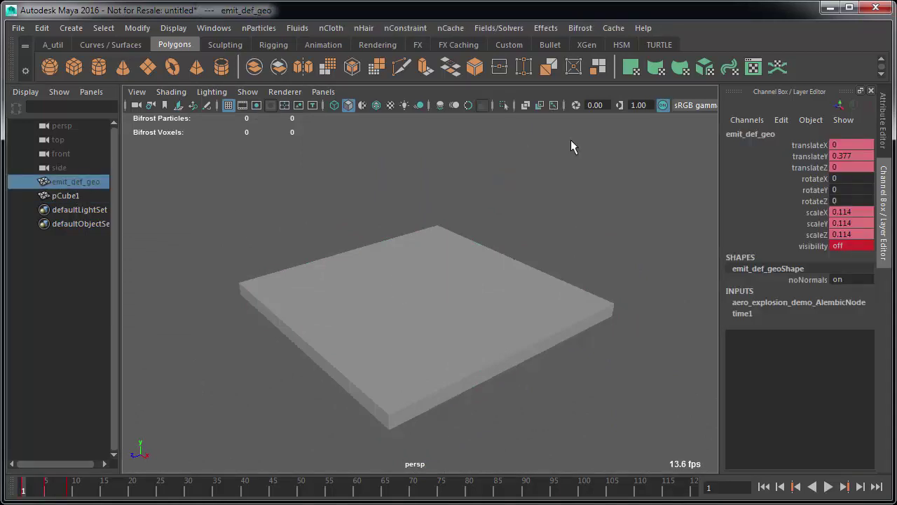
left_click(580, 28)
left_click(609, 77)
scroll(402, 327, "up", 3)
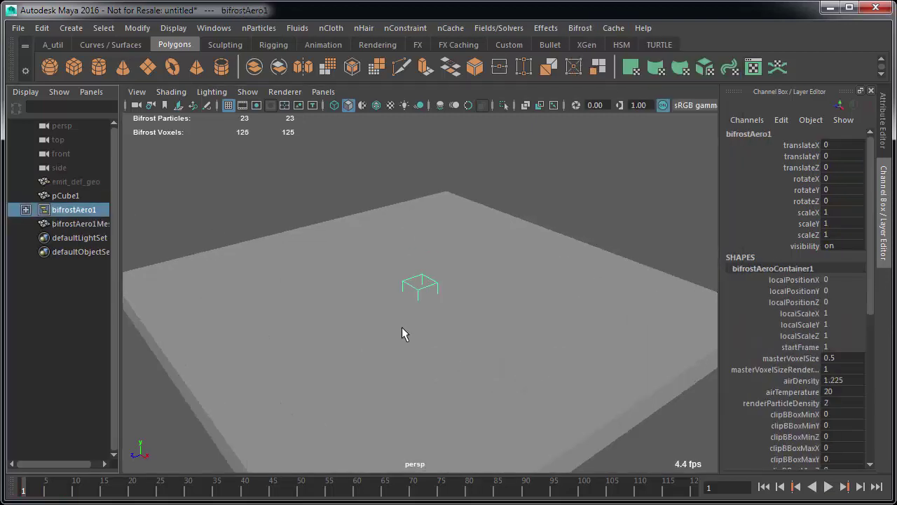
- Play the aero simulation twice from frame 1, examine the emission from a lower angle, and rewind to frame 1
key("alt+v")
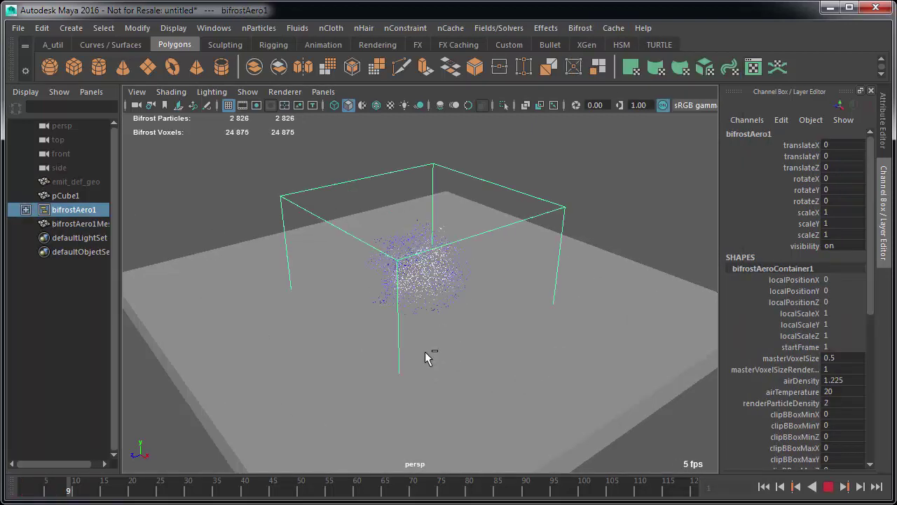
left_click_drag(490, 327, 483, 320, "alt")
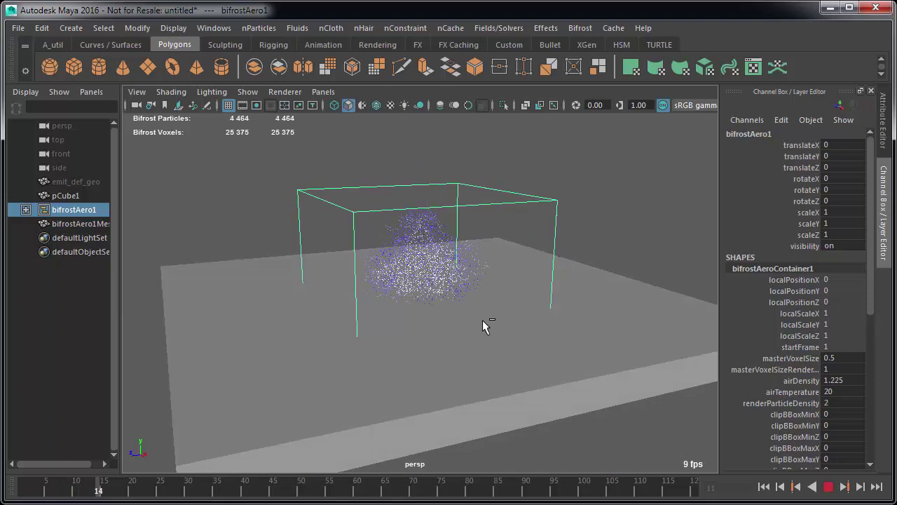
key("alt+v")
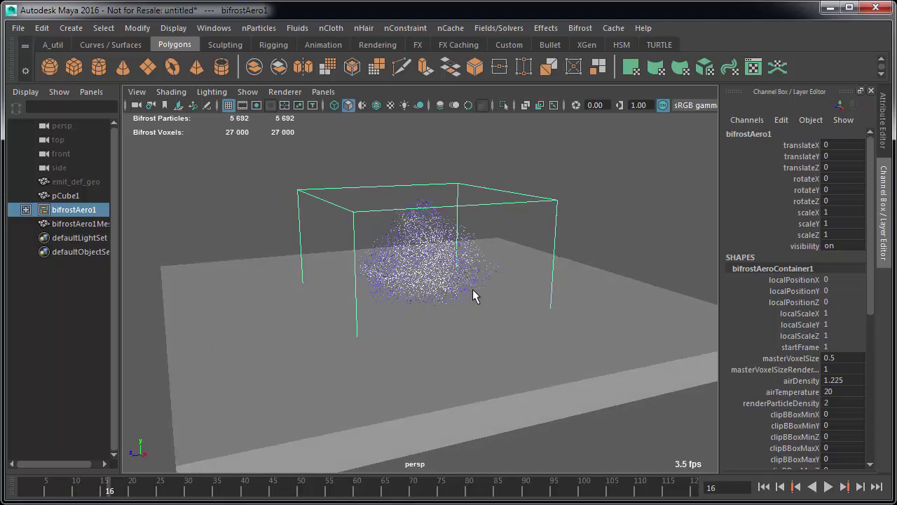
key("alt+shift+v")
key("alt+v")
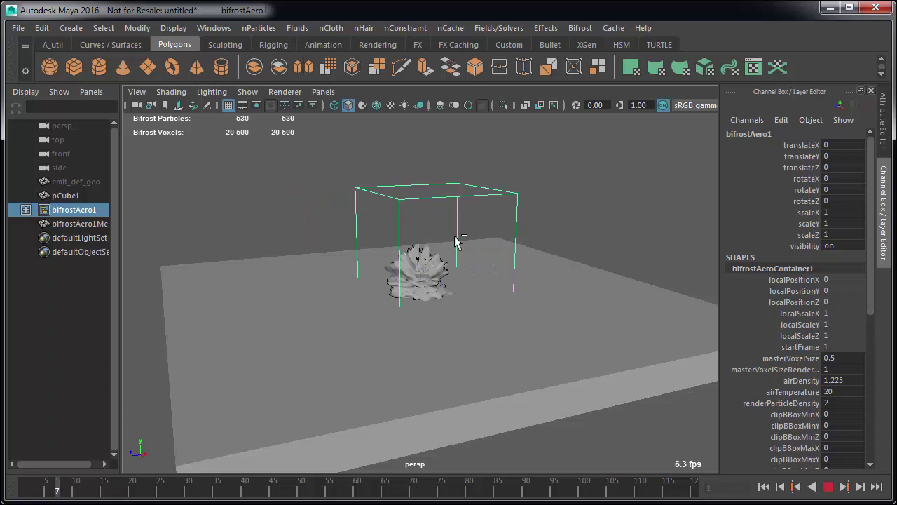
key("alt+v")
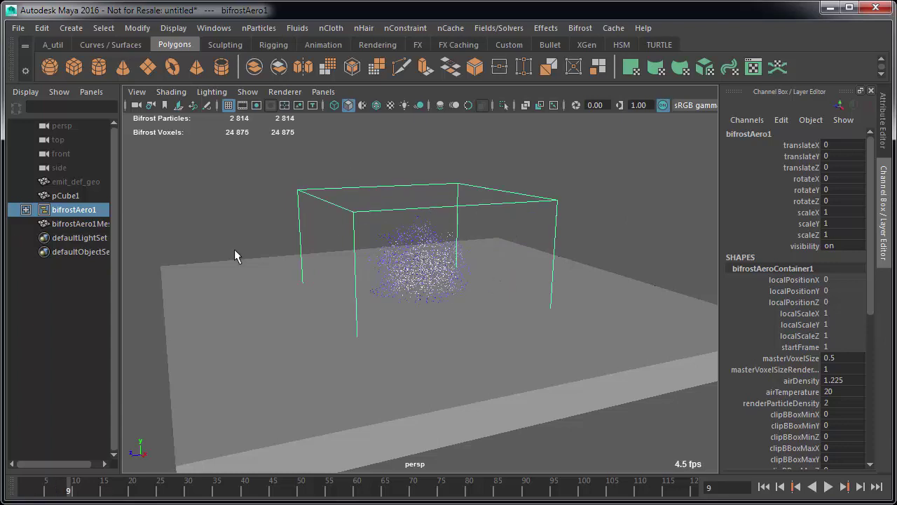
key("alt+shift+v")
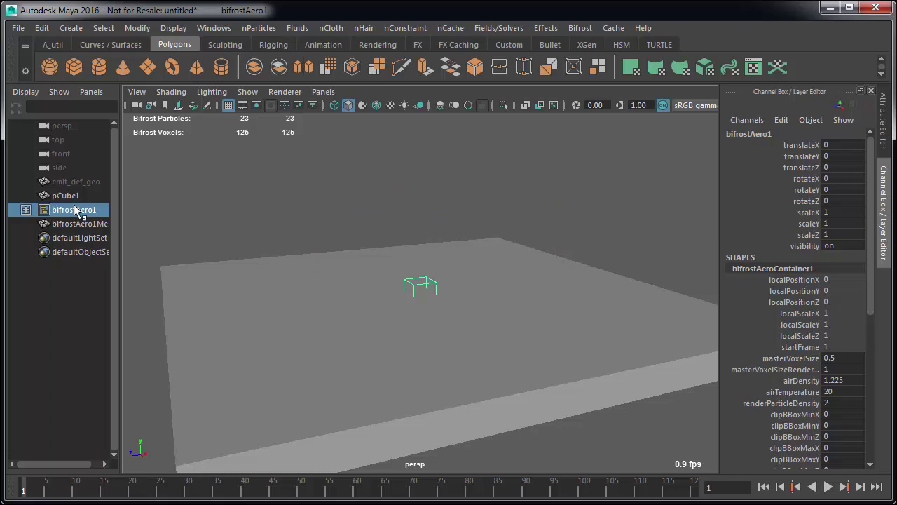
- Key the bifrostAeroEnable attribute of emit_def_geo off at frame 1
left_click(70, 196)
left_click(73, 209)
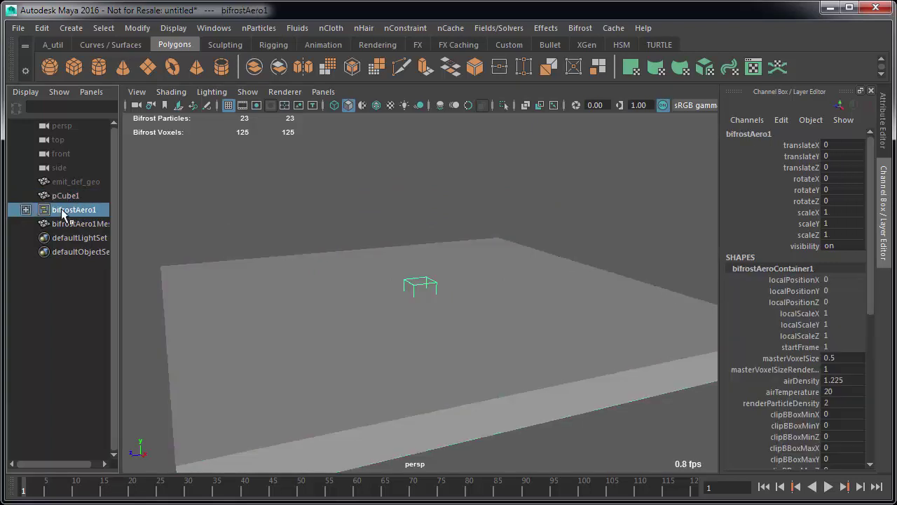
left_click(74, 183)
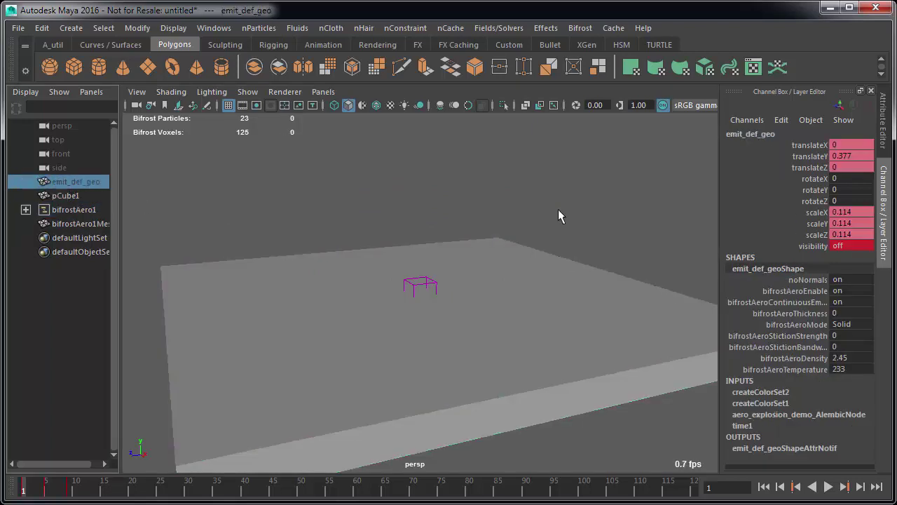
left_click(847, 291)
type("0")
key("Return")
right_click(804, 301)
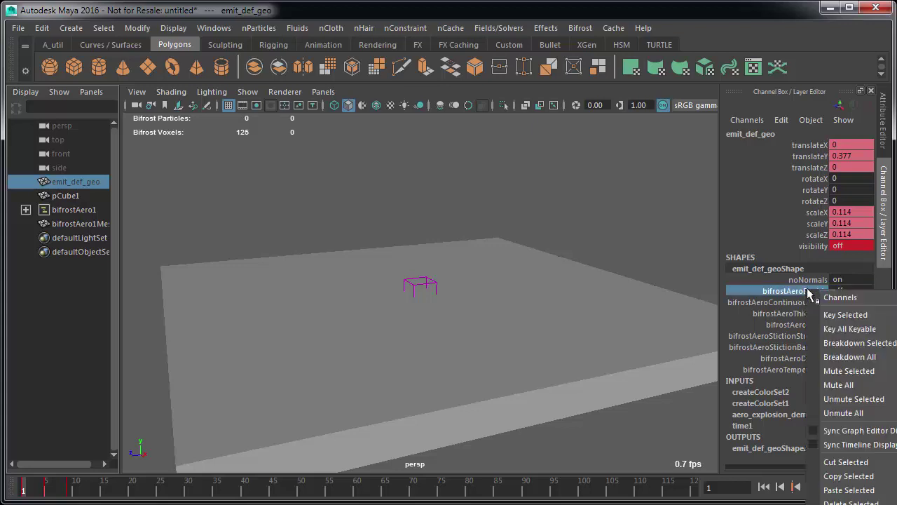
left_click(788, 315)
- Key bifrostAeroEnable on at frame 5 and off at frame 9, and replay the burst to examine its shape
key("alt+v")
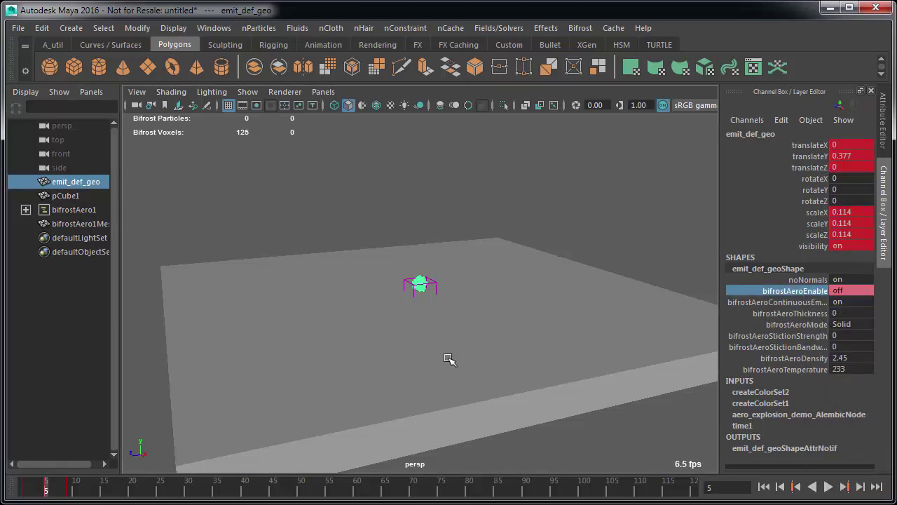
double_click(854, 290)
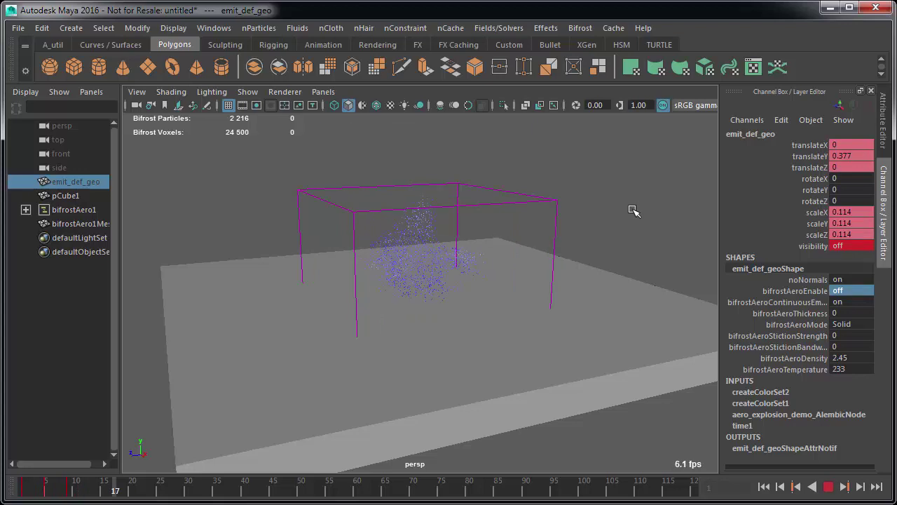
key("Escape")
left_click_drag(548, 365, 520, 345, "alt")
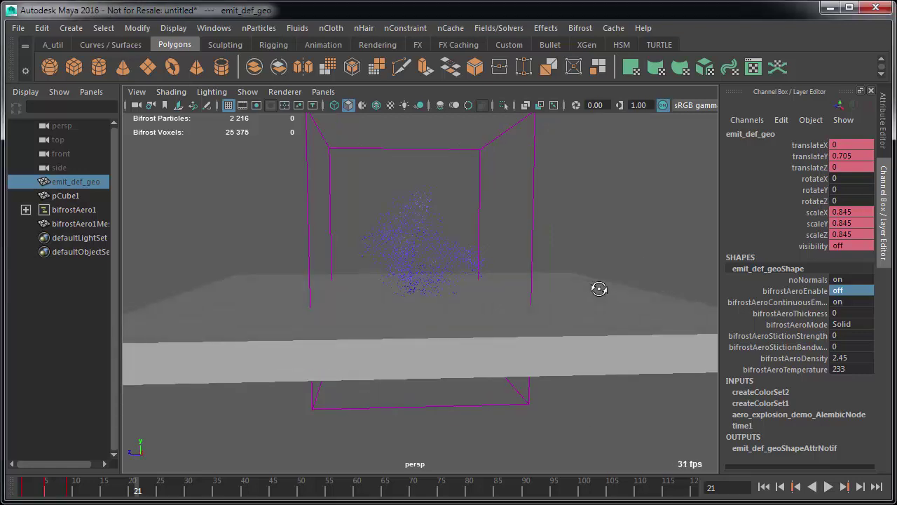
- Open the aero shape's attributes and turn off its bounding box display, leaving voxels off
left_click_drag(601, 215, 339, 224)
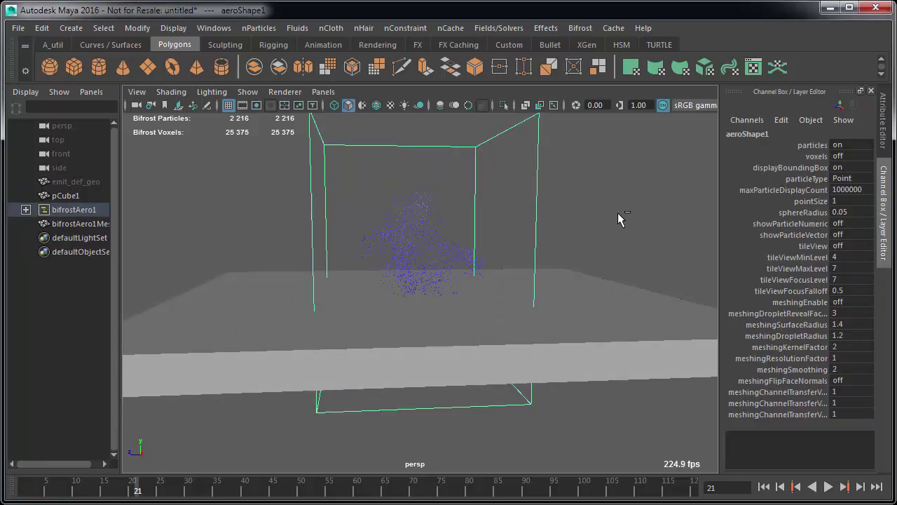
key("ctrl+a")
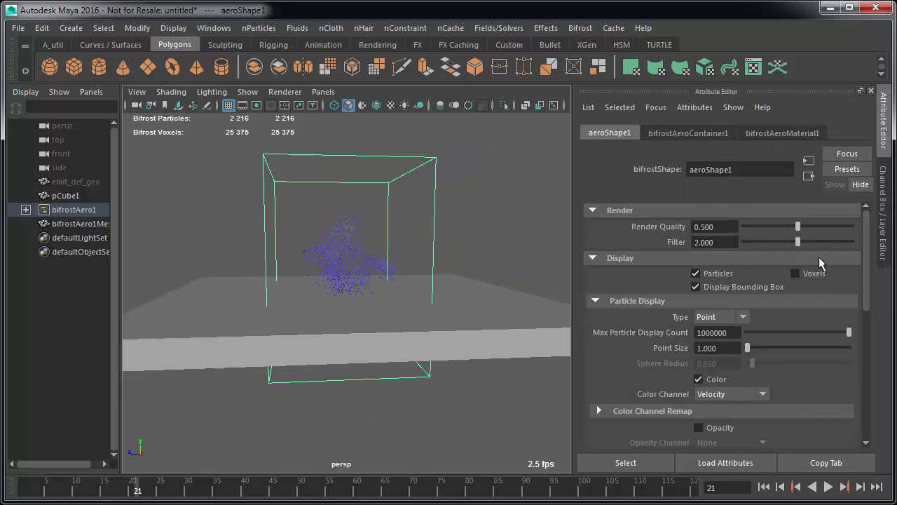
left_click(813, 274)
left_click(800, 273)
left_click(728, 287)
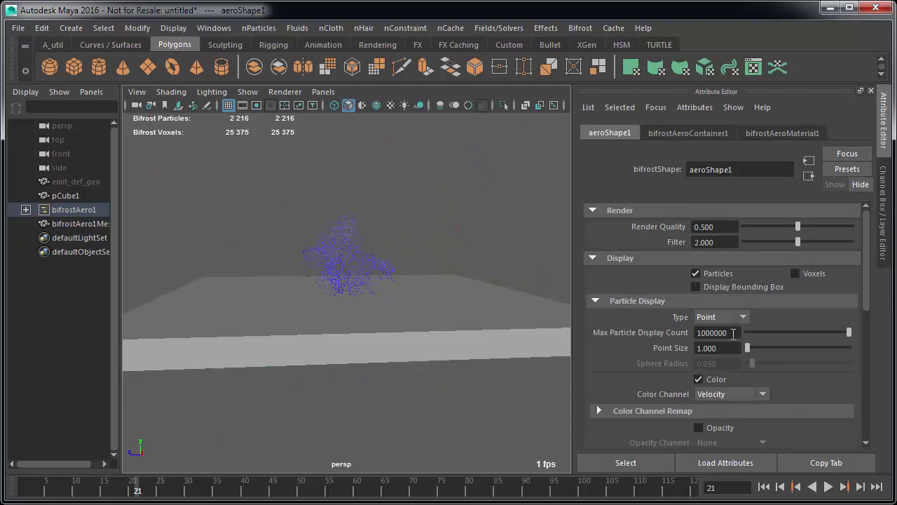
- Set the Master Voxel Size of bifrostAeroContainer1 to 0.25 and replay the simulation from frame 1
type("0")
key("Return")
left_click(684, 132)
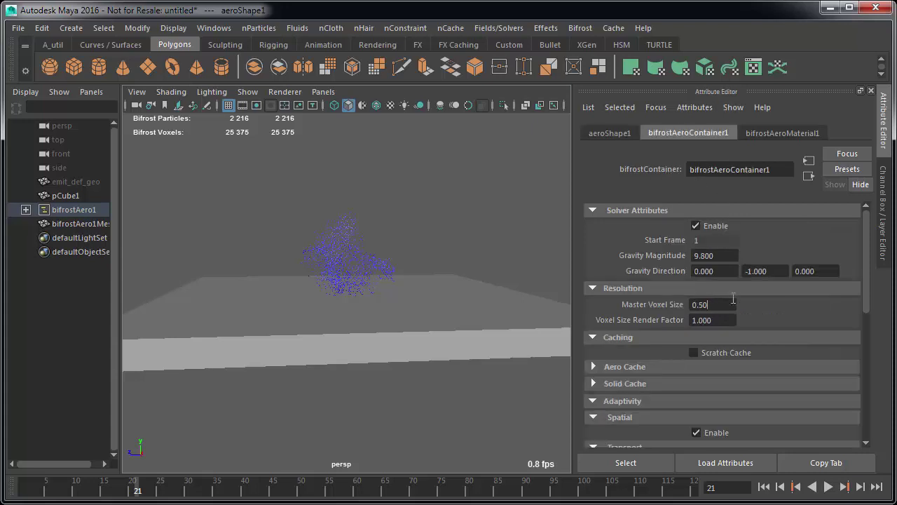
key("alt+shift+v")
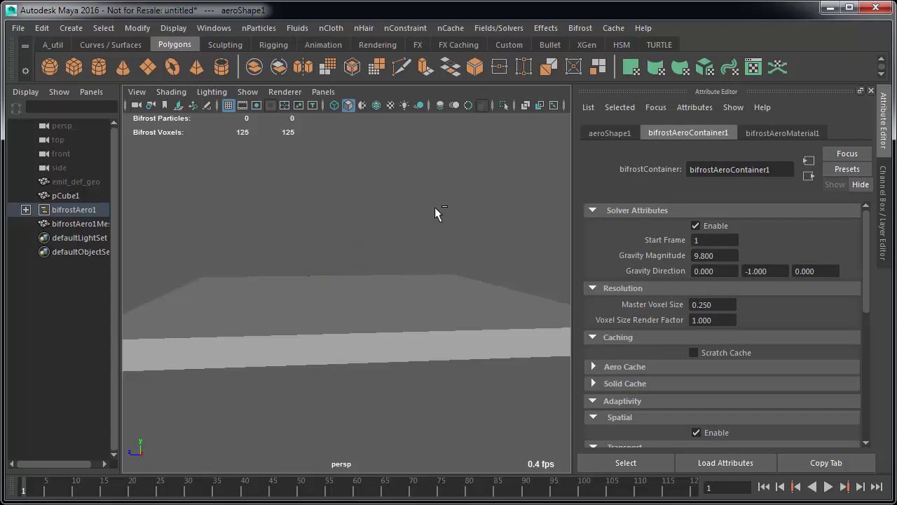
key("alt+v")
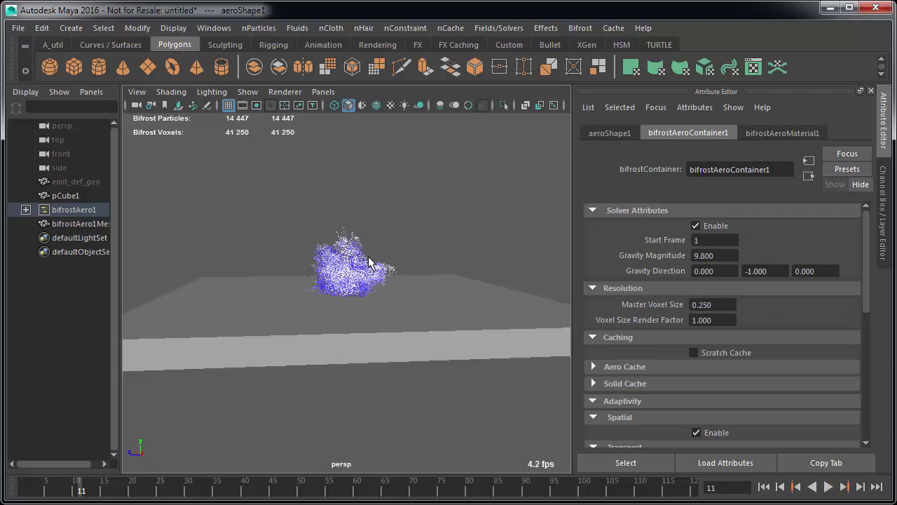
- Compare emit_def_geo's Bifrost Aero Enable and Visibility curves in the Graph Editor, and set the frame 5 Visibility key to 0
left_click(76, 181)
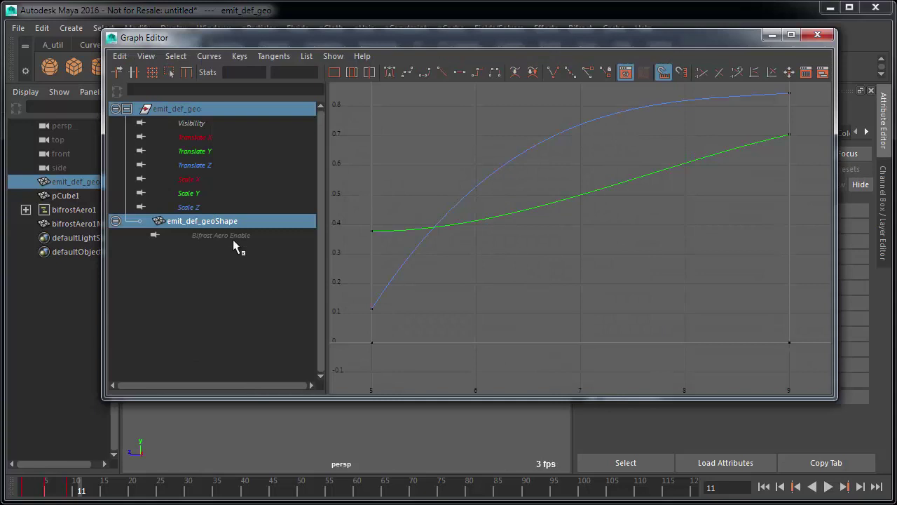
left_click(221, 235)
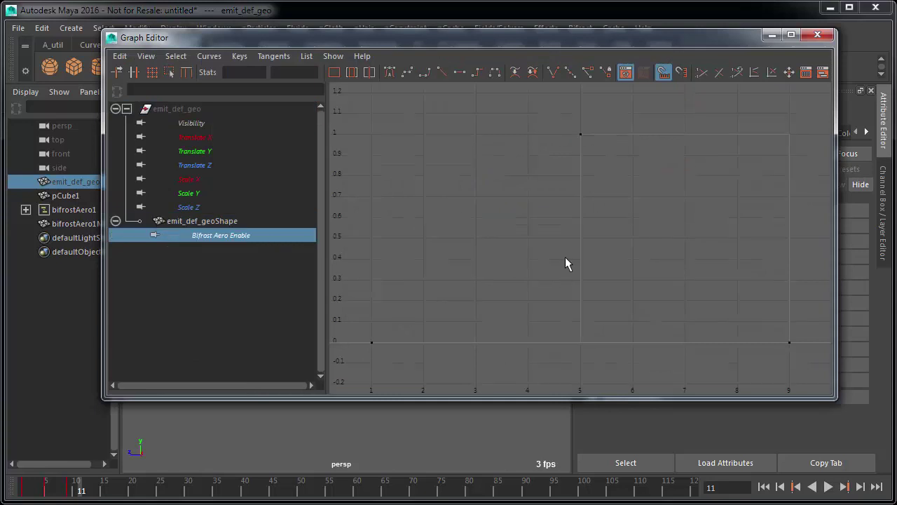
left_click(208, 123)
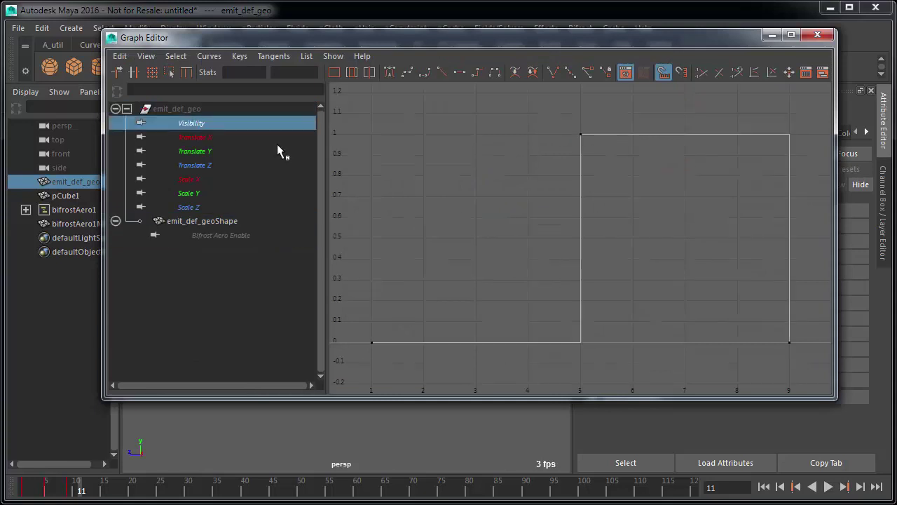
left_click_drag(624, 202, 557, 113)
left_click(293, 73)
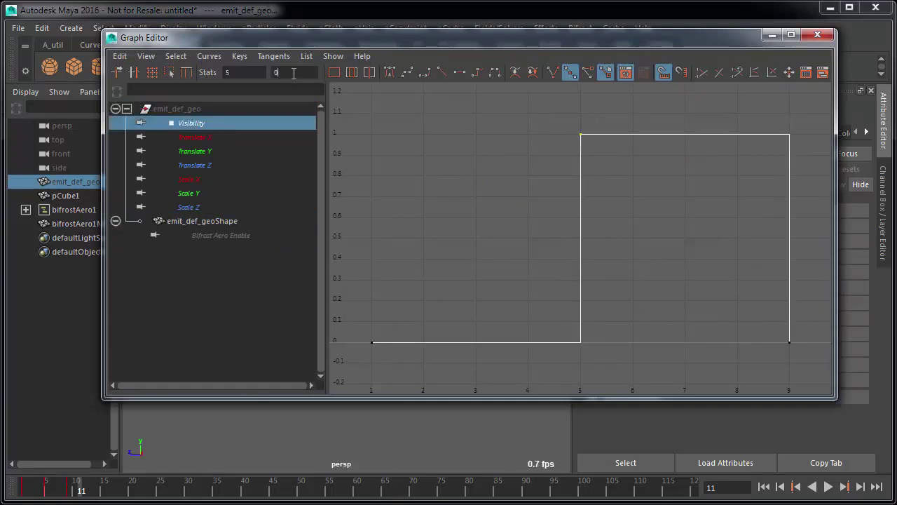
left_click(294, 73)
type("0")
key("Return")
left_click(806, 35)
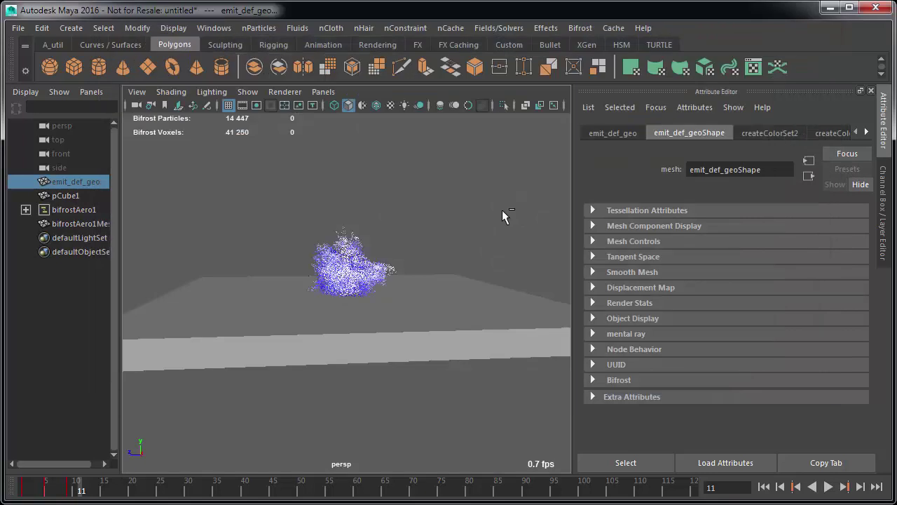
- Replay the simulation with the emitter mesh hidden throughout, stop at frame 17 and select bifrostAero1
key("alt+v")
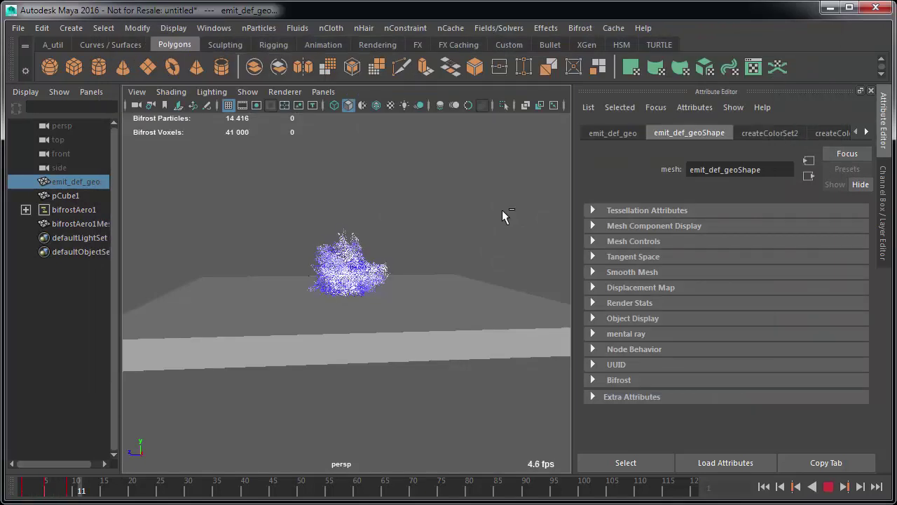
key("alt+v")
left_click(86, 213)
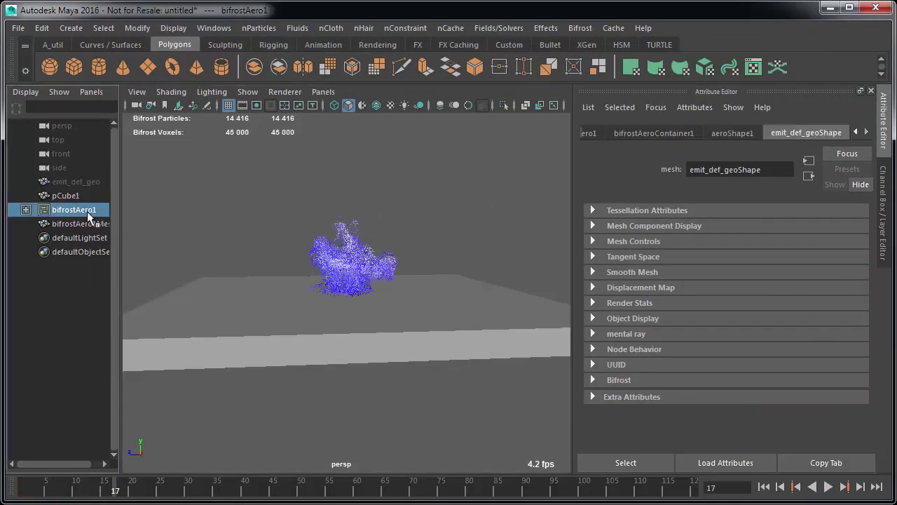
- Switch the viewport to wireframe and add pCube1 as a collider to bifrostAero1
left_click_drag(393, 310, 387, 290, "alt")
key("4")
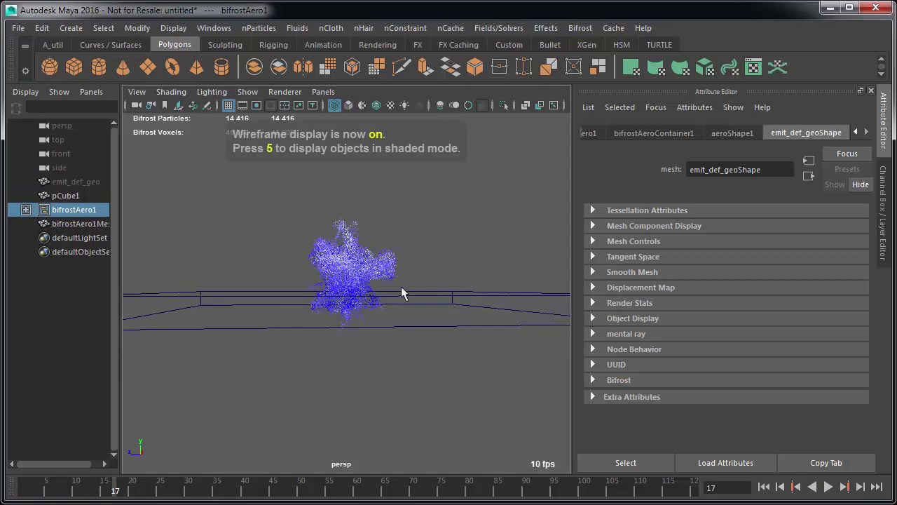
left_click(396, 301)
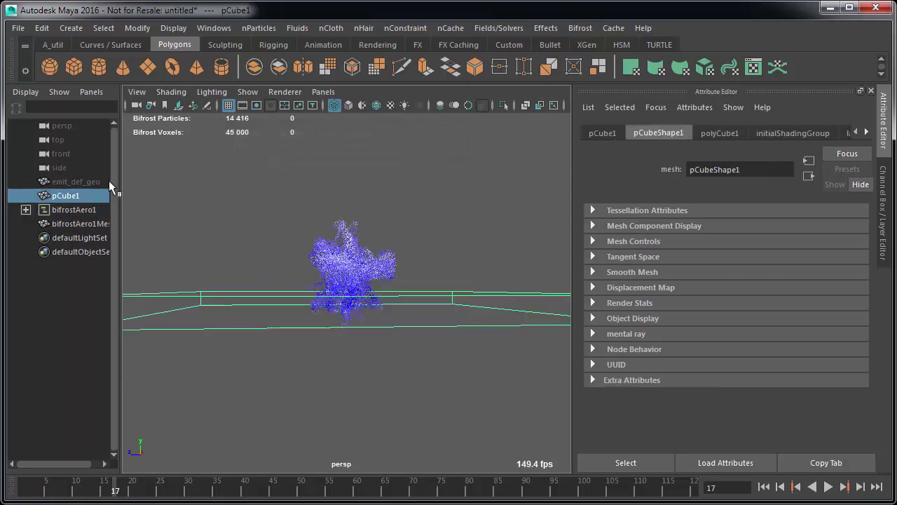
left_click(83, 223, "shift")
left_click(88, 223, "ctrl")
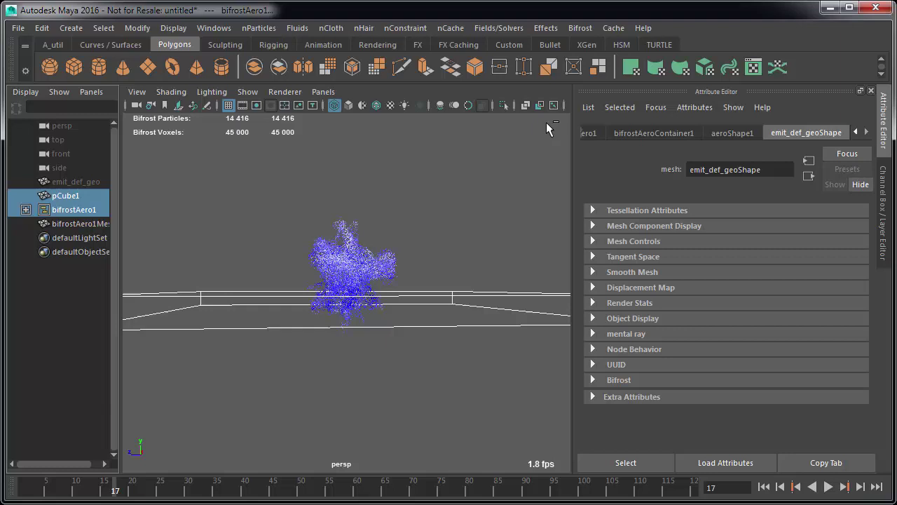
left_click(581, 27)
left_click(601, 128)
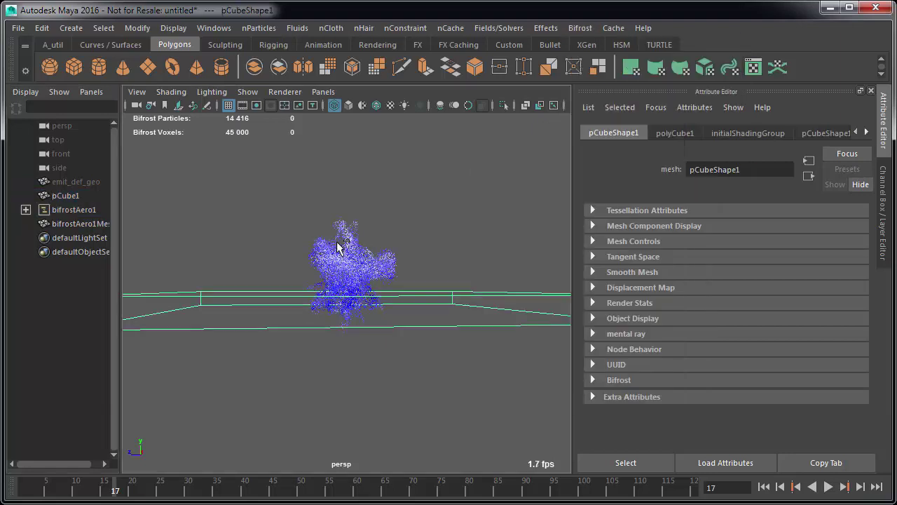
- Replay the simulation to frame 11 and inspect how the particles collide with the ground slab
key("alt+v")
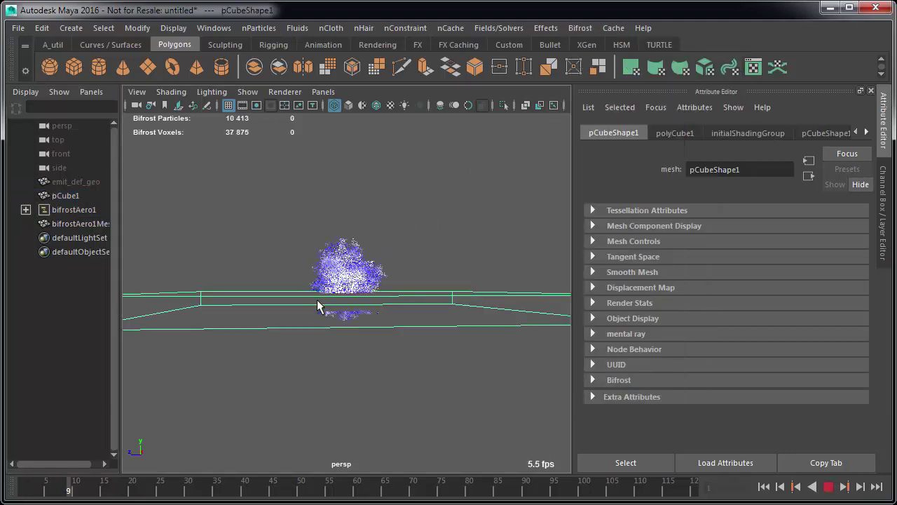
key("alt+v")
left_click_drag(537, 337, 483, 302, "alt")
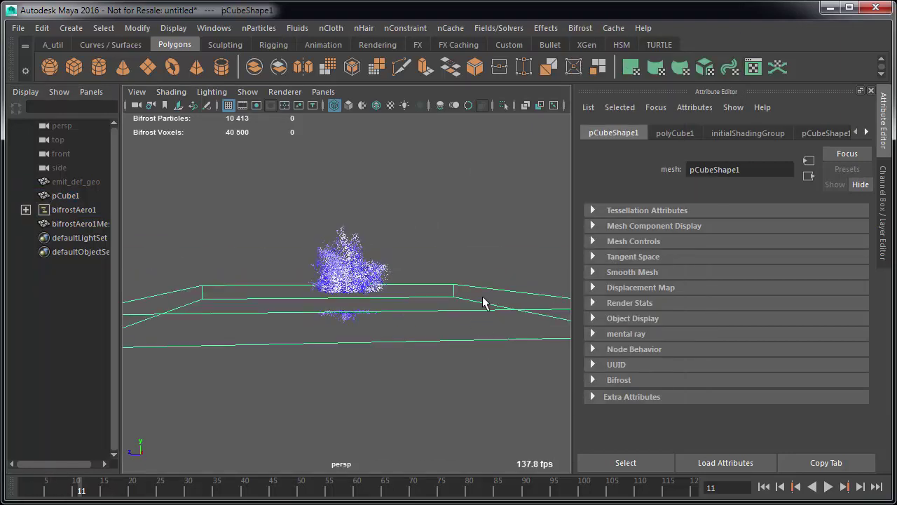
left_click_drag(365, 313, 355, 303, "alt")
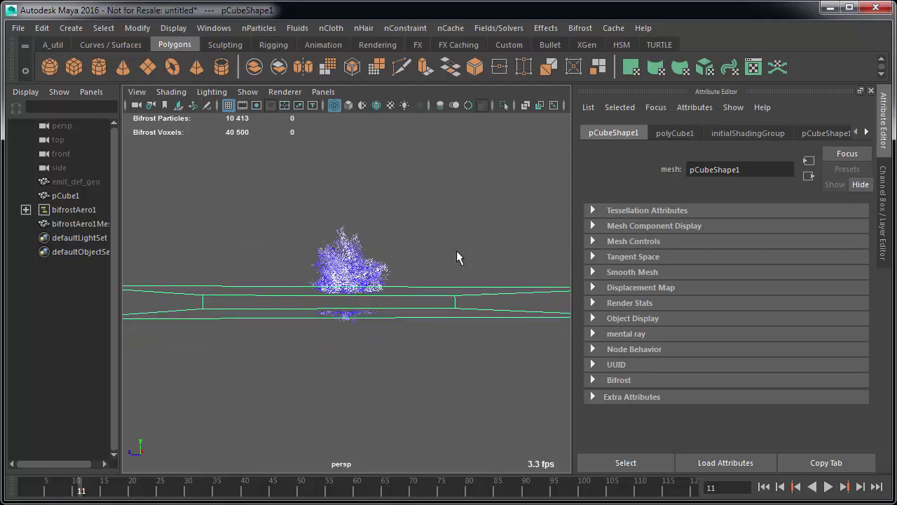
- Thicken the ground slab pCube1 with a scaleY of 2 and set its translateY to -1
left_click(455, 317)
key("r")
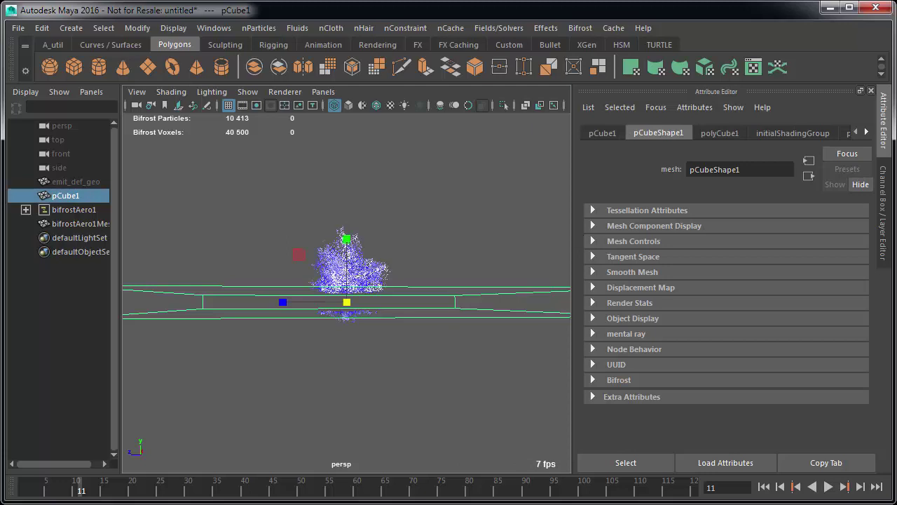
left_click(885, 183)
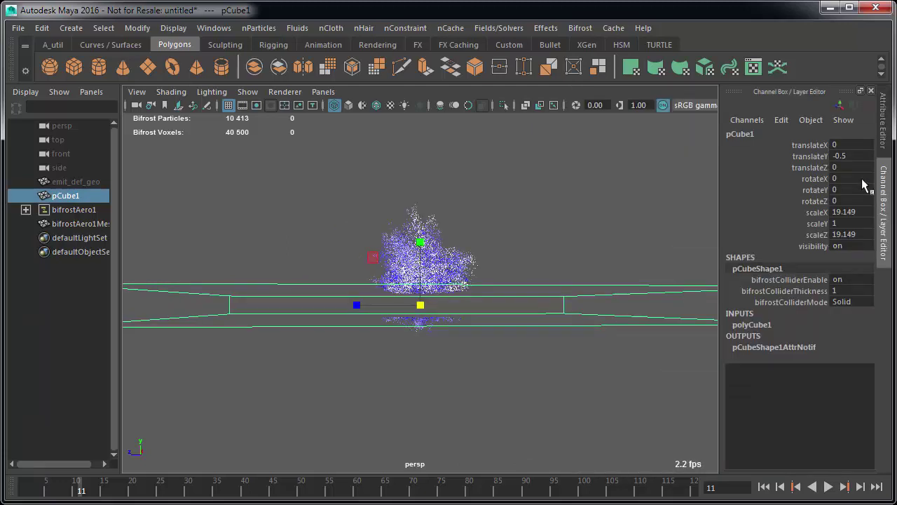
double_click(854, 223)
type("2")
key("Return")
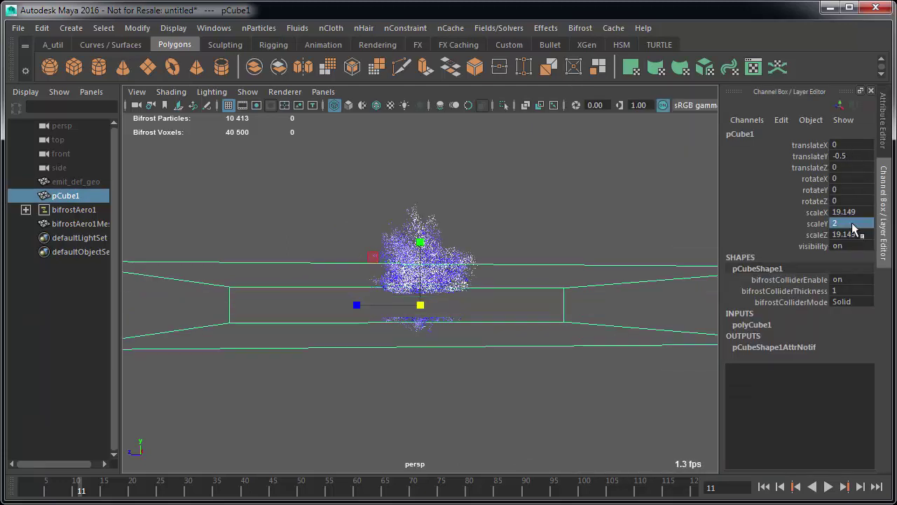
left_click(846, 160)
type("-1")
key("Return")
- Replay the simulation from the start against the thicker slab, stop at frame 69 and inspect the particles from several angles
key("alt+shift+v")
key("alt+v")
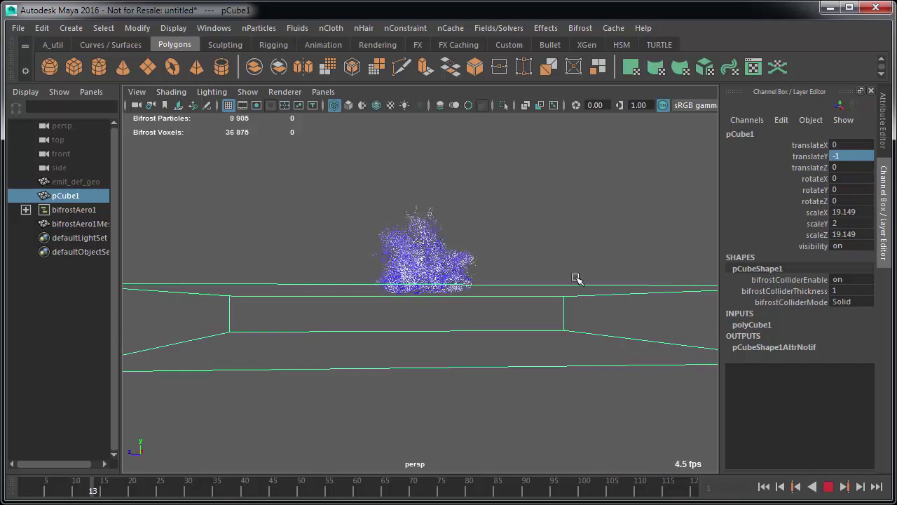
key("alt+v")
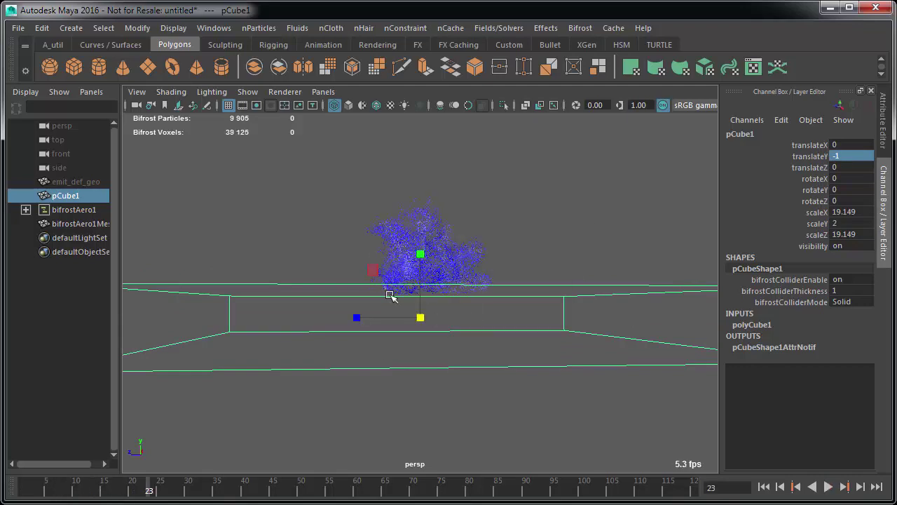
left_click_drag(570, 285, 547, 290, "alt")
key("alt+v")
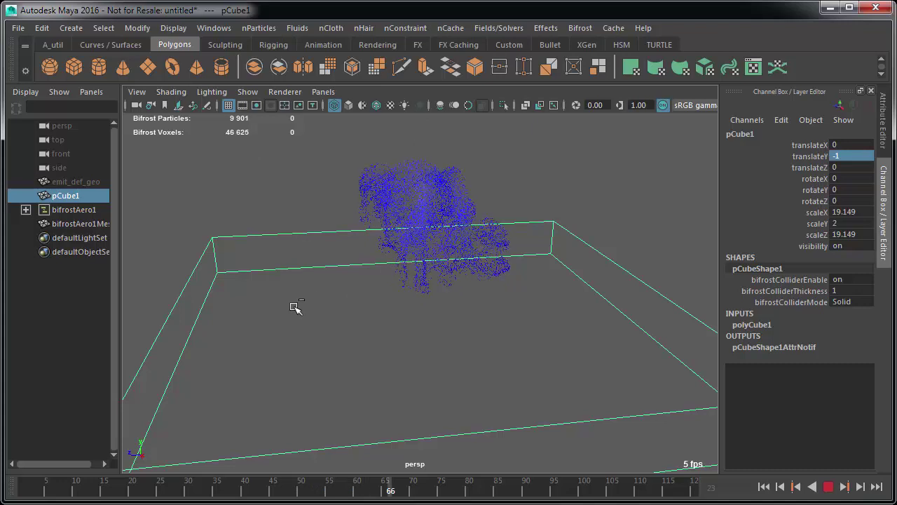
key("Escape")
left_click_drag(295, 307, 330, 309, "alt")
scroll(331, 311, "down", 5)
middle_click_drag(560, 286, 558, 298, "alt")
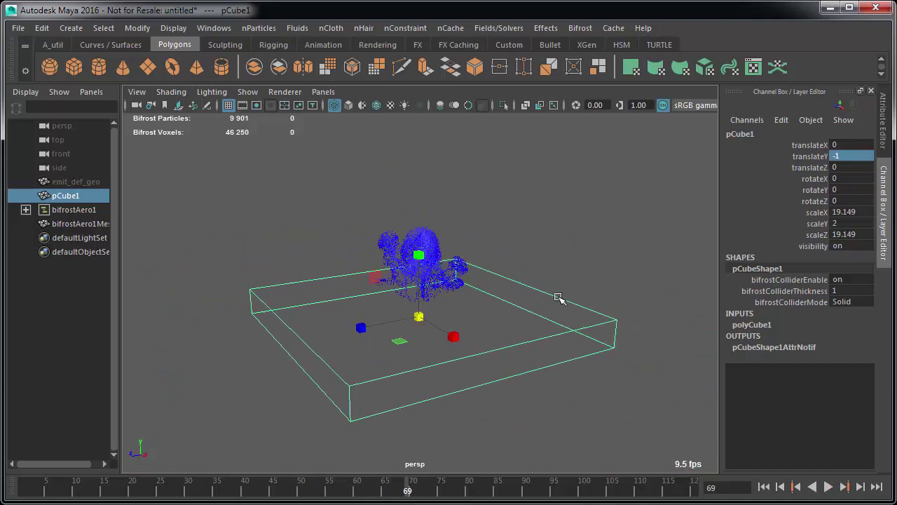
left_click_drag(558, 298, 530, 323, "alt")
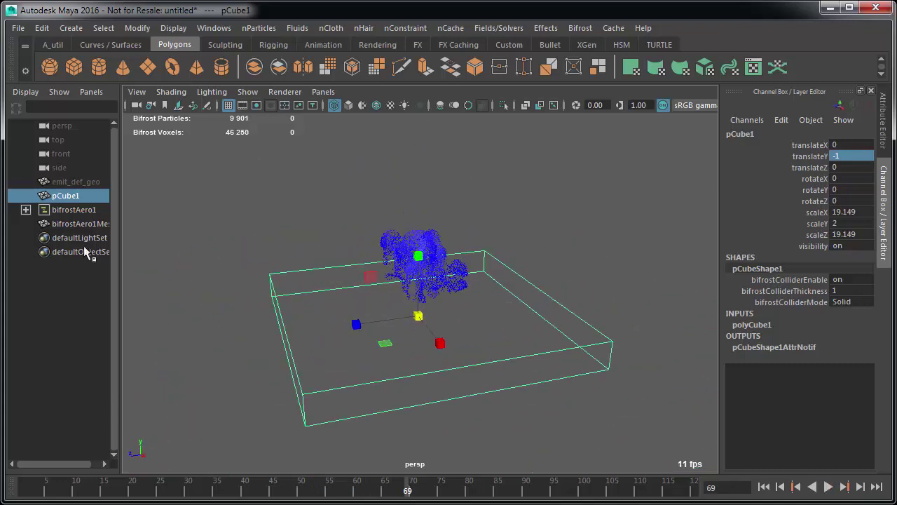
- Switch aeroShape1's display from particles to voxels and view the smoke in shaded mode
left_click(71, 210)
key("ctrl+a")
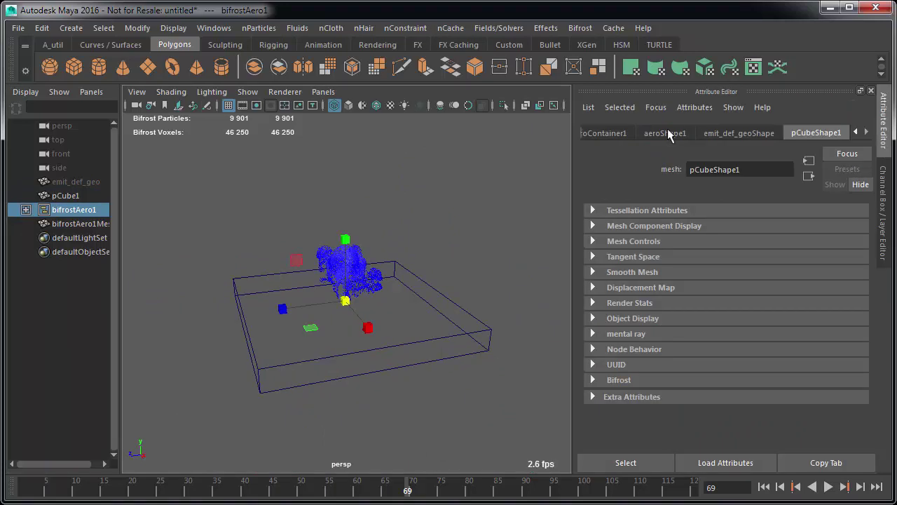
left_click(25, 209)
left_click(73, 223)
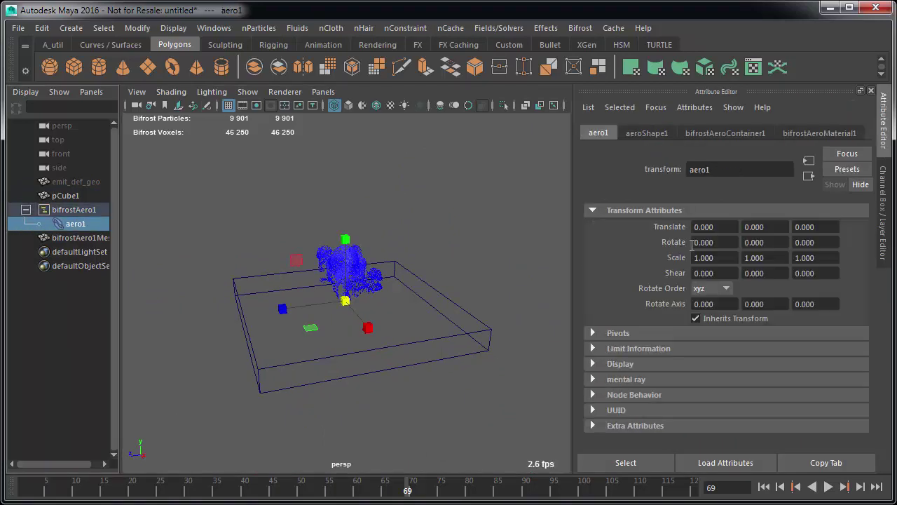
left_click(646, 133)
left_click(695, 274)
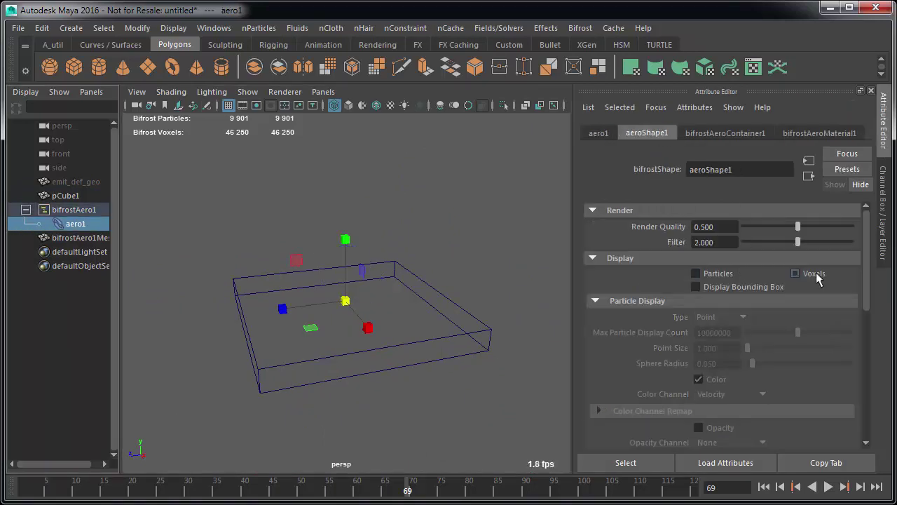
left_click(794, 273)
key("5")
left_click(447, 235)
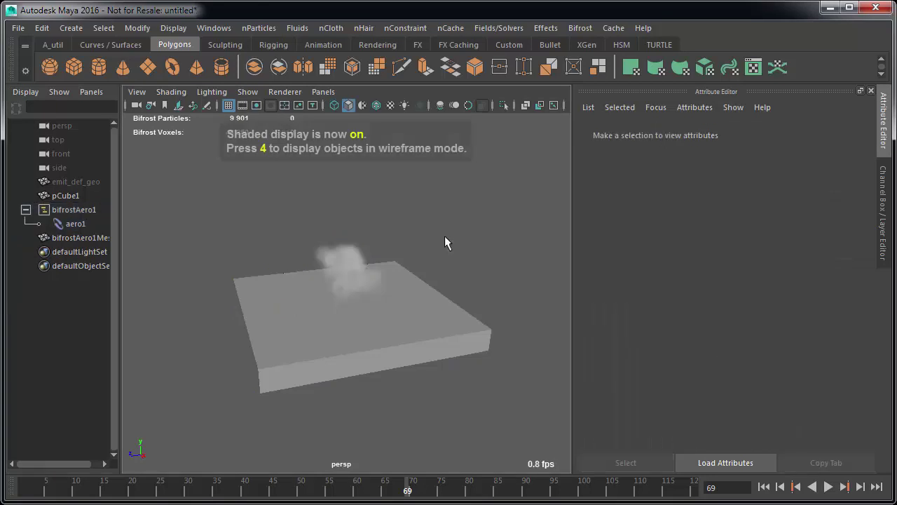
scroll(445, 236, "up", 5)
mouse_move(414, 249)
left_mouse_down("alt")
mouse_move(389, 322)
mouse_move(451, 314)
mouse_move(400, 315)
mouse_move(409, 290)
mouse_move(446, 321)
mouse_move(428, 298)
left_mouse_up("alt")
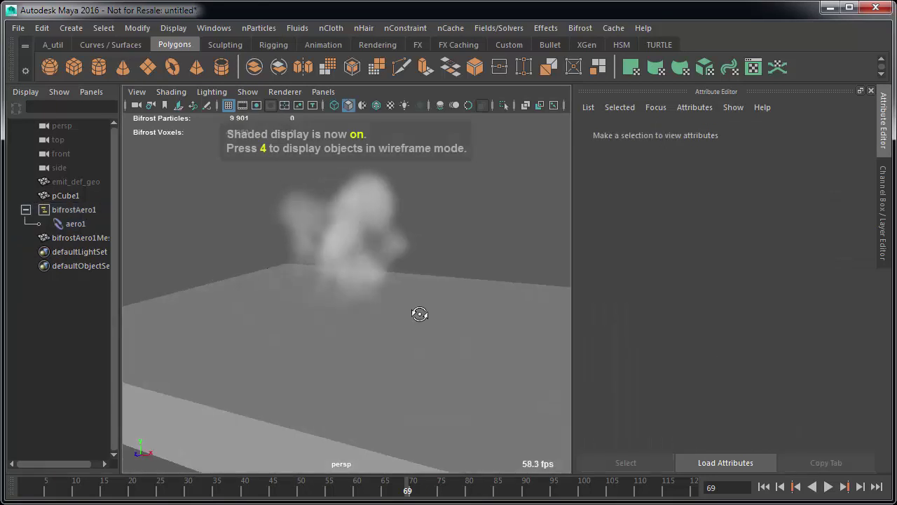
- Enable Scratch Cache on bifrostAeroContainer1 and run the simulation to cache up to frame 19
left_click(87, 211)
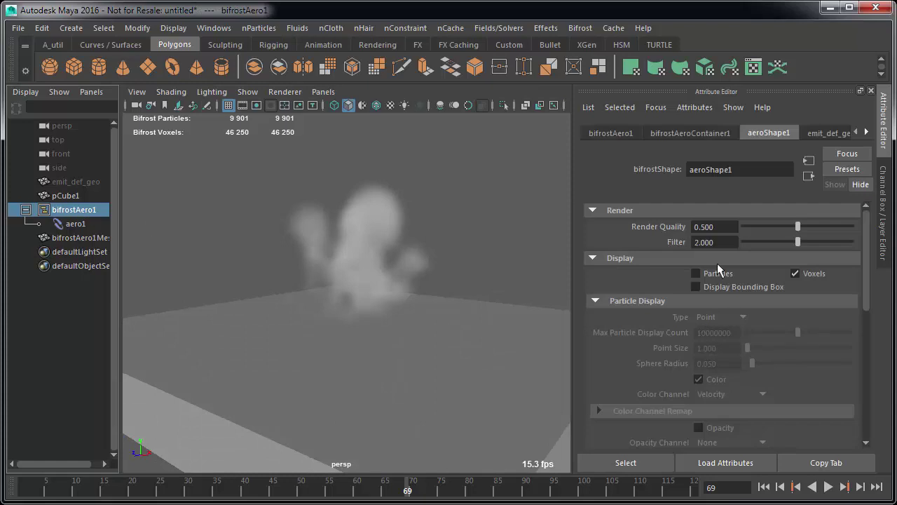
left_click(711, 133)
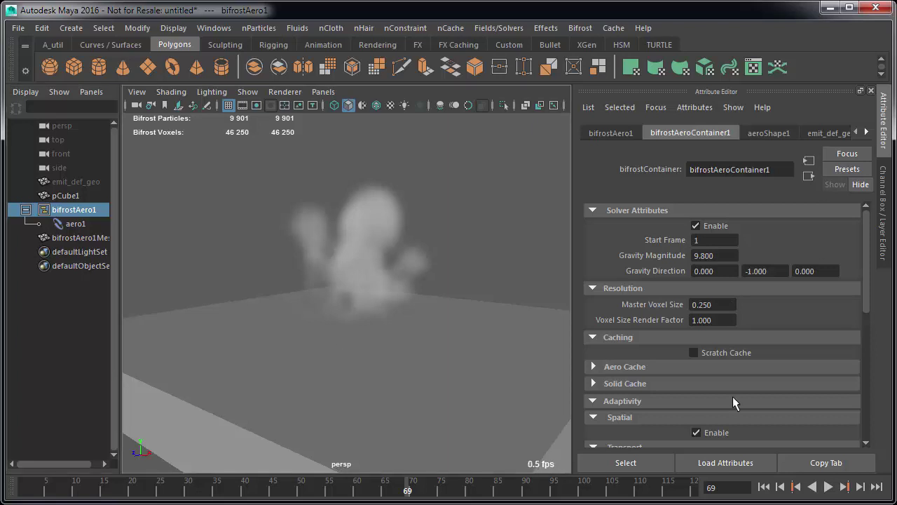
left_click(694, 353)
key("alt+v")
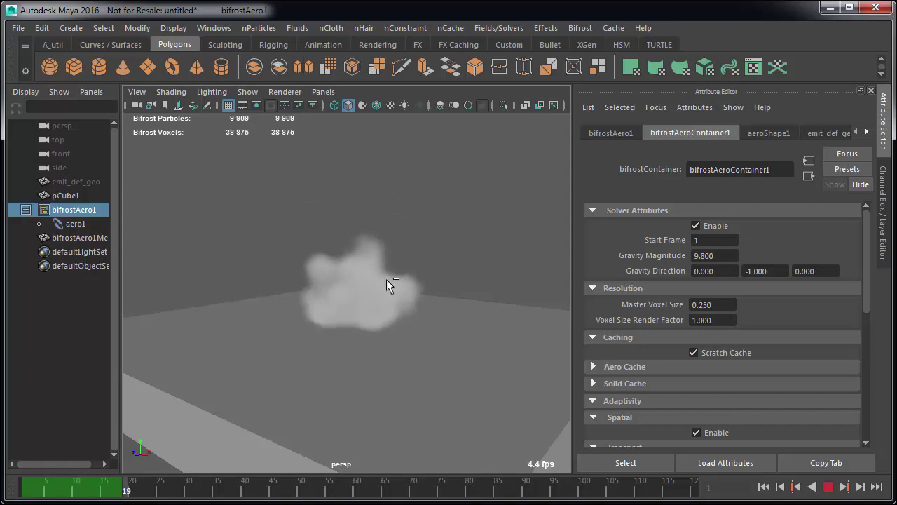
key("alt+v")
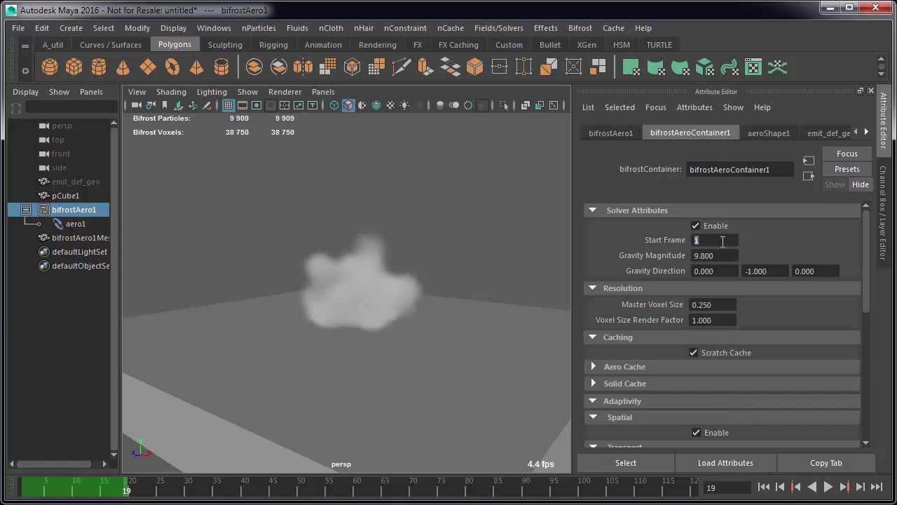
- Set the solver's Start Frame to 5 and replay the simulation, stopping at frame 22
key("alt+shift+v")
key("alt+v")
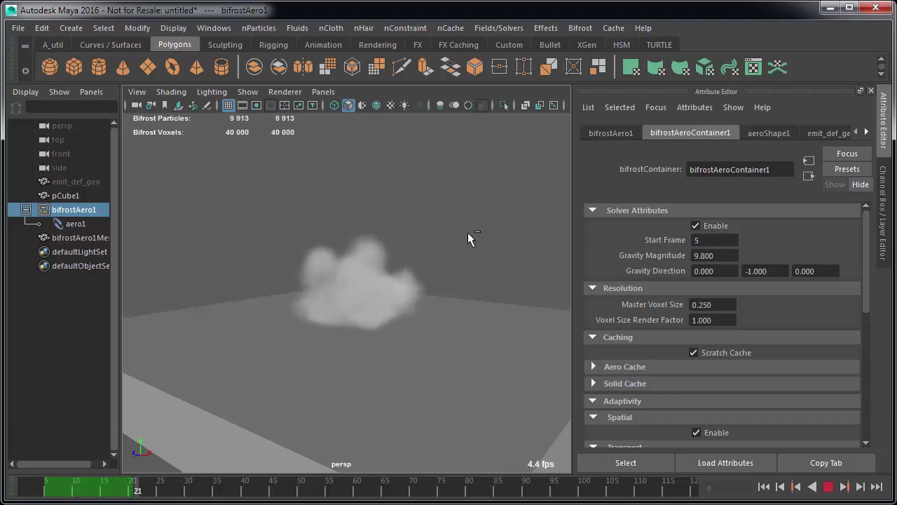
key("alt+v")
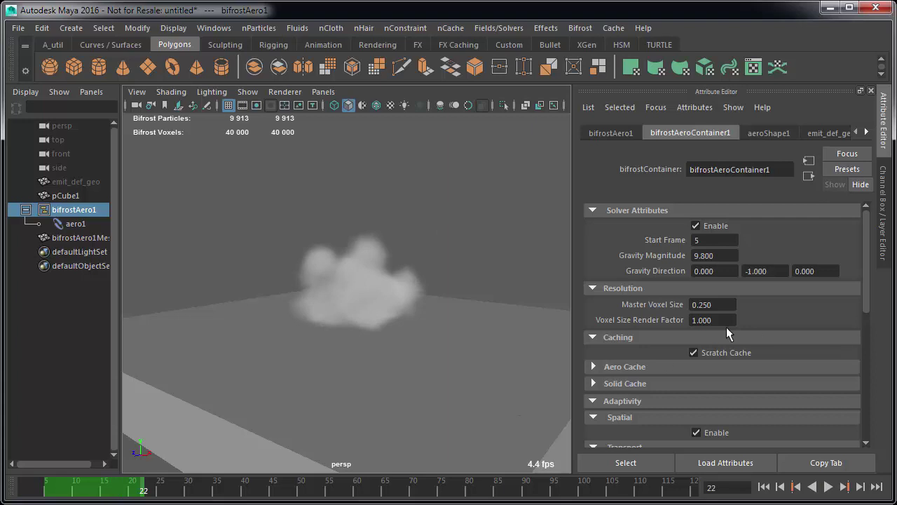
- Turn particles on and voxels off for aeroShape1, and replay the cached simulation to frame 19
left_click(761, 131)
left_click(695, 273)
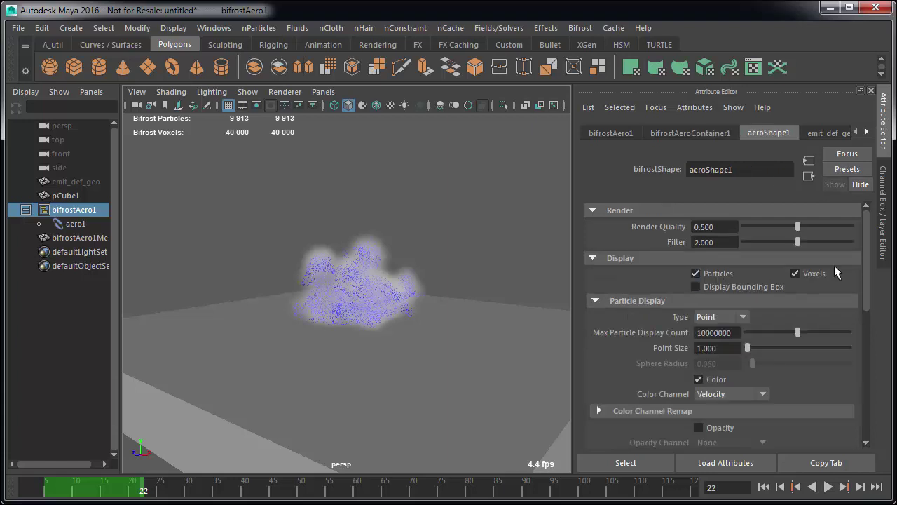
left_click(809, 273)
scroll(769, 313, "down", 4)
key("alt+shift+v")
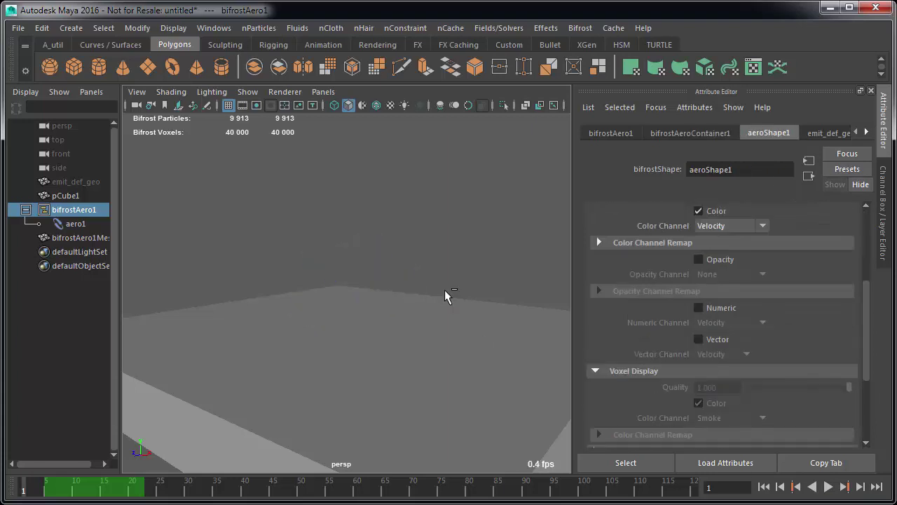
key("alt+v")
key("alt+v")
- Set aeroShape1's Component Display particle type to flipParticle and inspect the particles around the slab
scroll(722, 365, "down", 4)
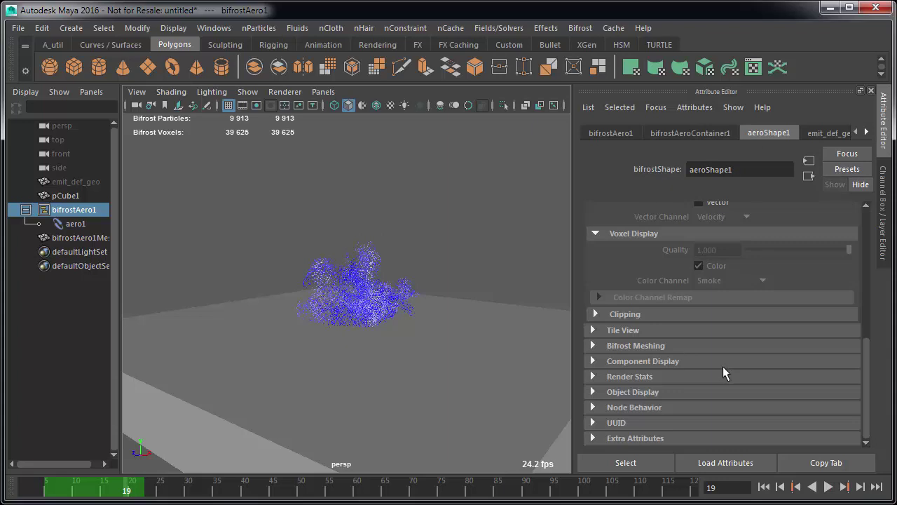
left_click(636, 360)
left_click(729, 379)
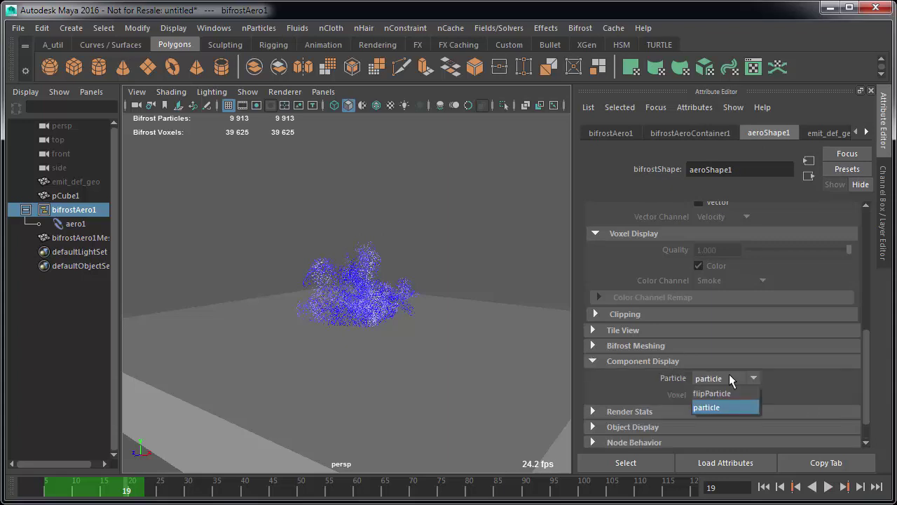
left_click(718, 394)
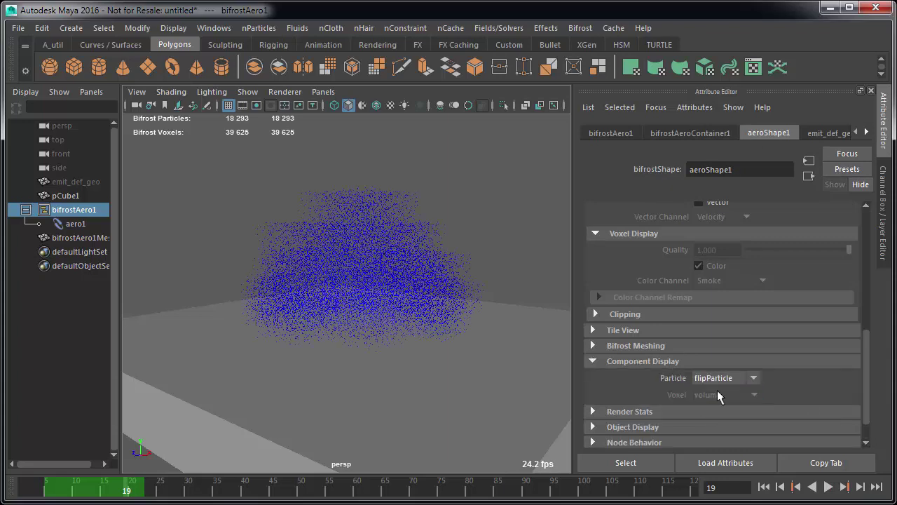
left_click_drag(486, 248, 460, 278, "alt")
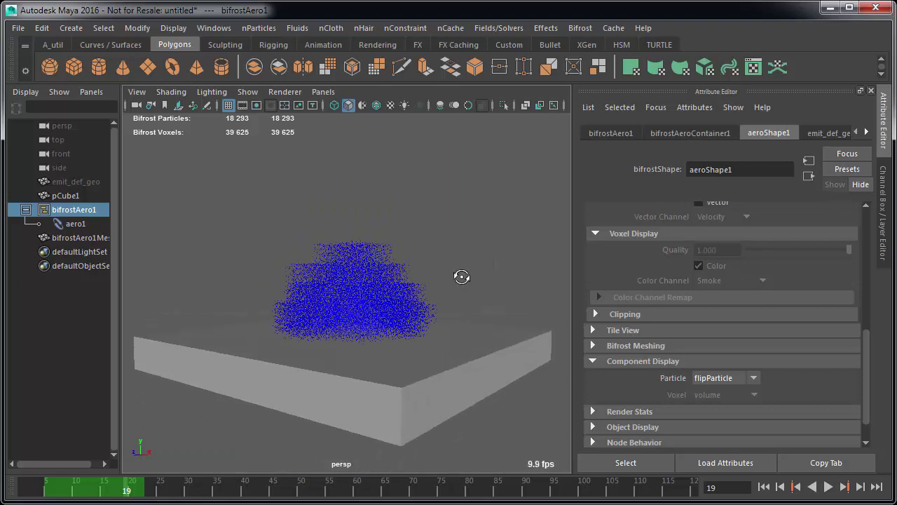
- Replay the flipParticle simulation, stop at frame 26 and change the viewport background to light gray
key("alt+v")
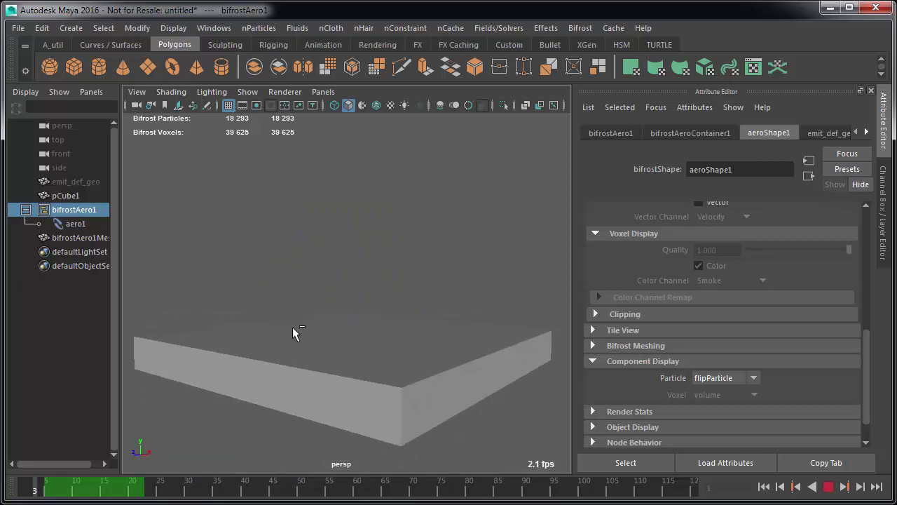
key("alt+v")
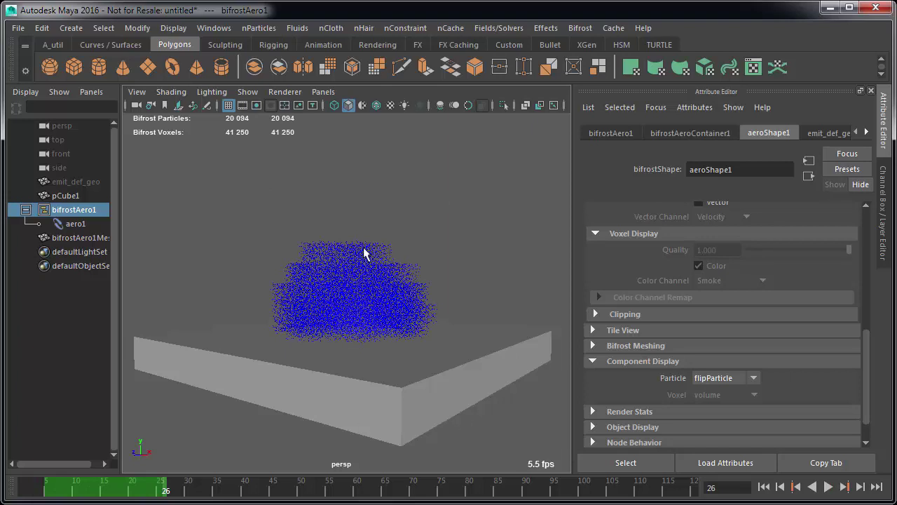
left_click_drag(354, 287, 360, 289, "alt")
key("alt+b")
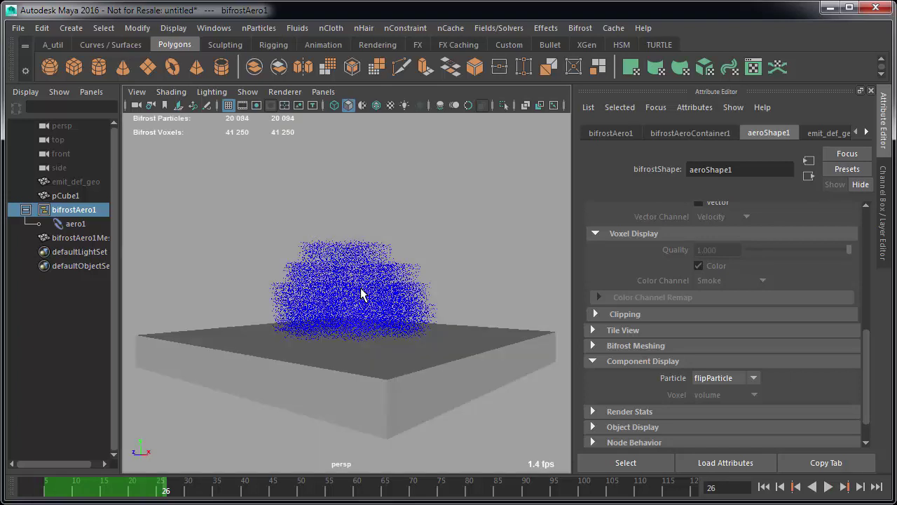
- Change the viewport background to black, continue playback to frame 30 and frame the explosion particles
key("alt+b")
key("alt+b")
left_click_drag(386, 294, 395, 310, "alt")
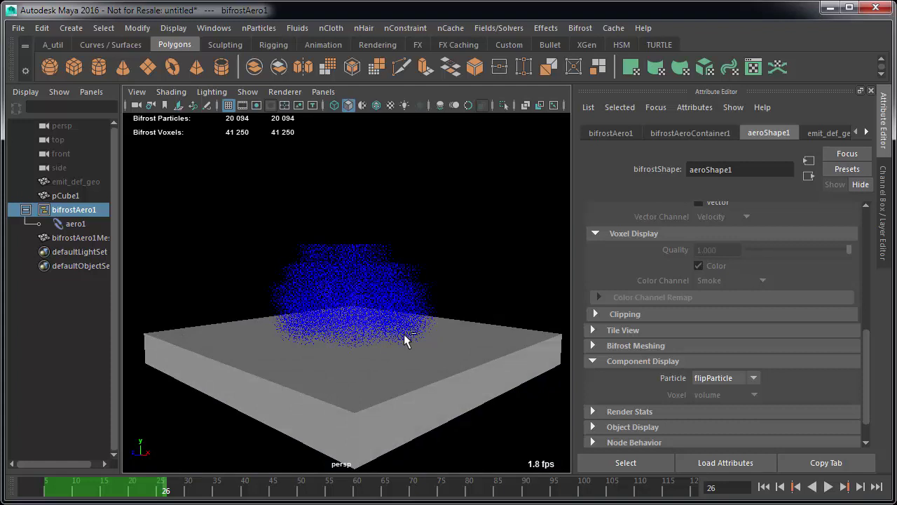
key("alt+v")
key("alt+v")
key("f")
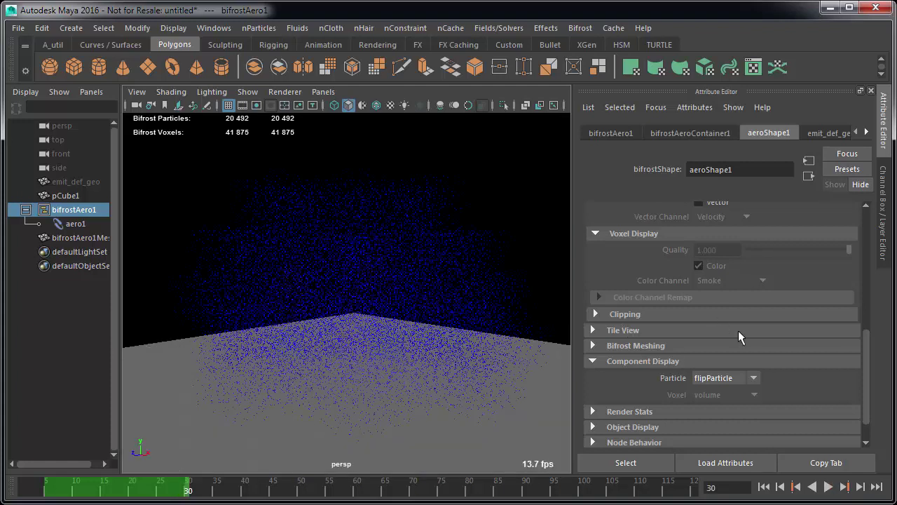
- Show the particles' Velocity vectors, play the simulation on to frame 45, and turn the Vector display off again
scroll(738, 330, "up", 3)
left_click(721, 297)
left_click(719, 297)
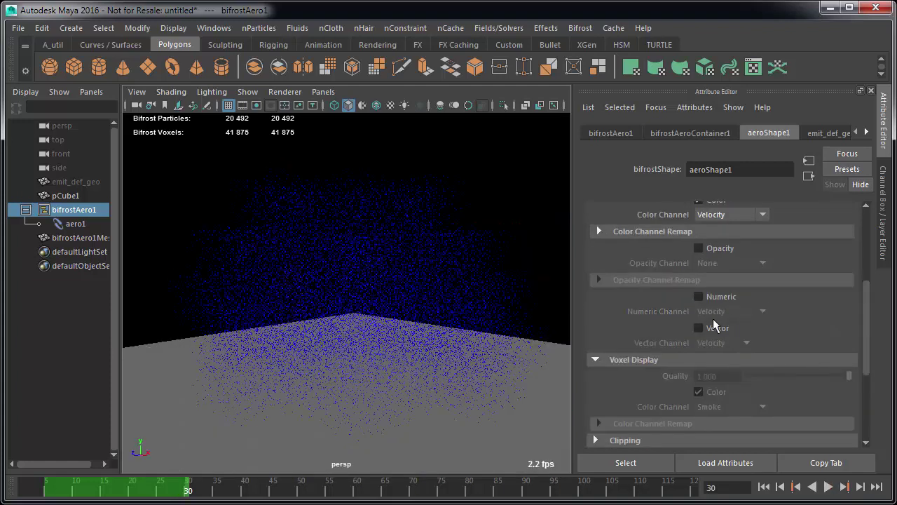
left_click(697, 330)
scroll(404, 311, "down", 7)
key("alt+v")
key("alt+v")
scroll(394, 327, "up", 5)
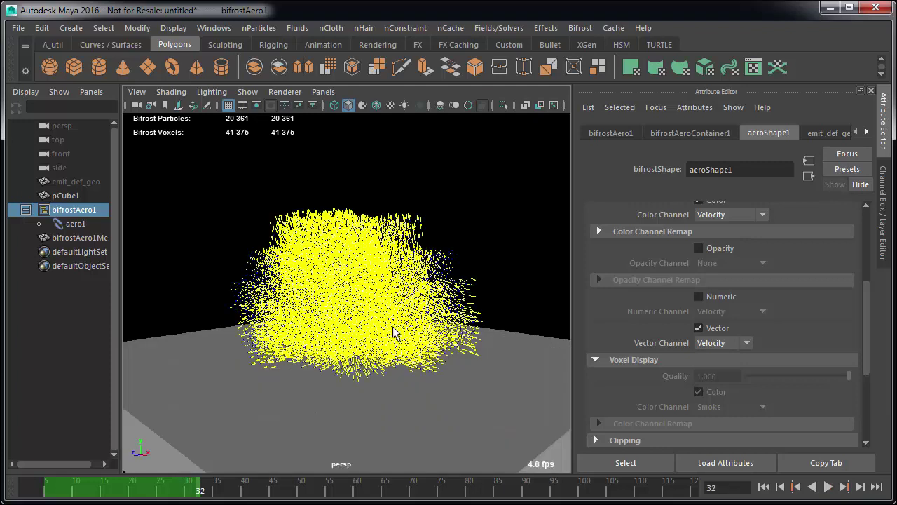
scroll(393, 333, "up", 3)
key("alt+v")
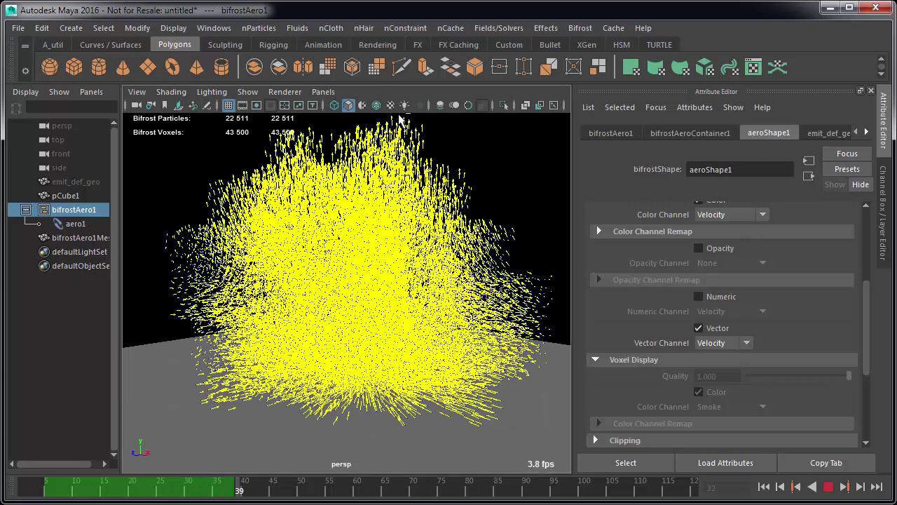
key("alt+v")
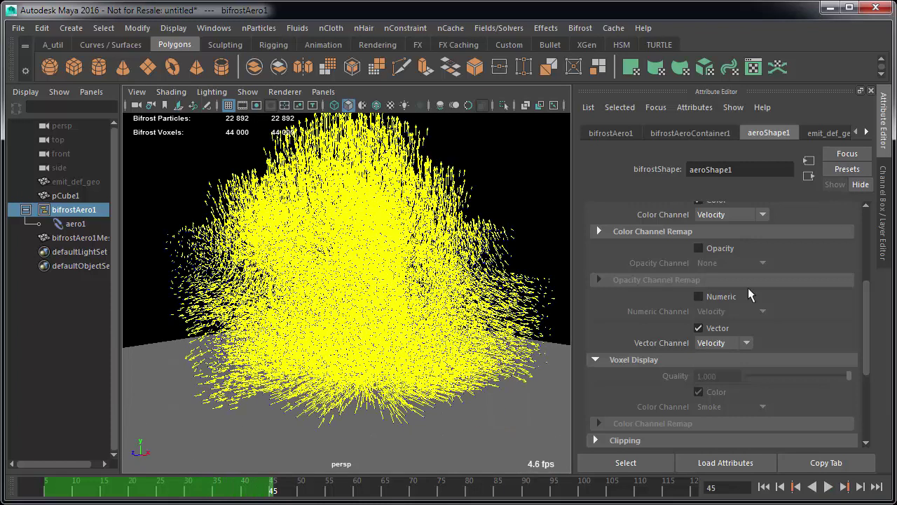
left_click(712, 332)
- Enable the Tile View display for aeroShape1 and set its Min Level to 7
scroll(720, 352, "down", 3)
left_click(654, 373)
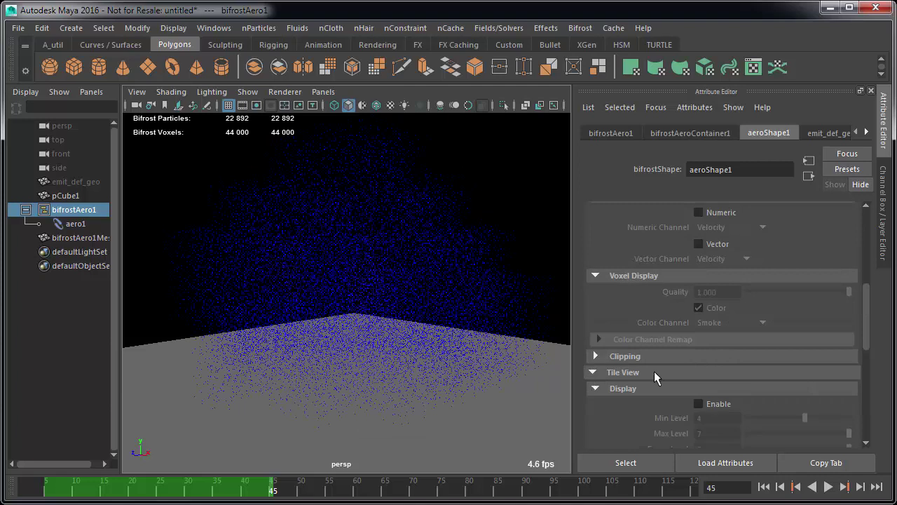
left_click(725, 403)
scroll(806, 410, "down", 2)
left_click_drag(804, 376, 848, 375)
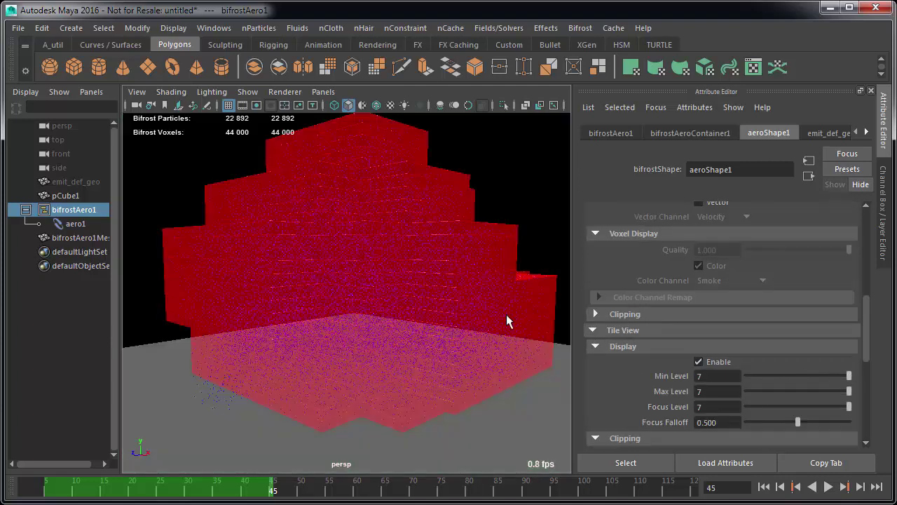
- Replay the simulation from the start with the tiles shown around the whole slab, stopping at frame 50
scroll(399, 265, "down", 6)
left_click_drag(384, 307, 381, 323, "alt")
key("alt+shift+v")
key("alt+v")
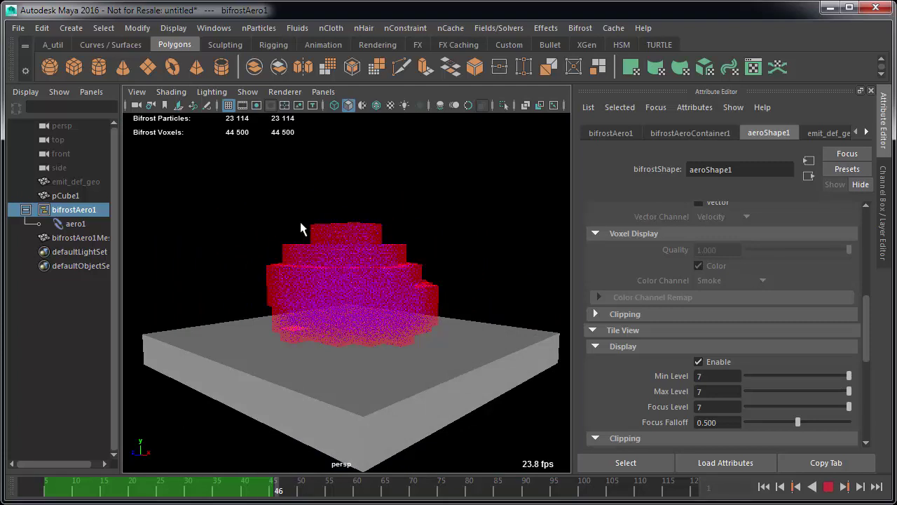
key("Escape")
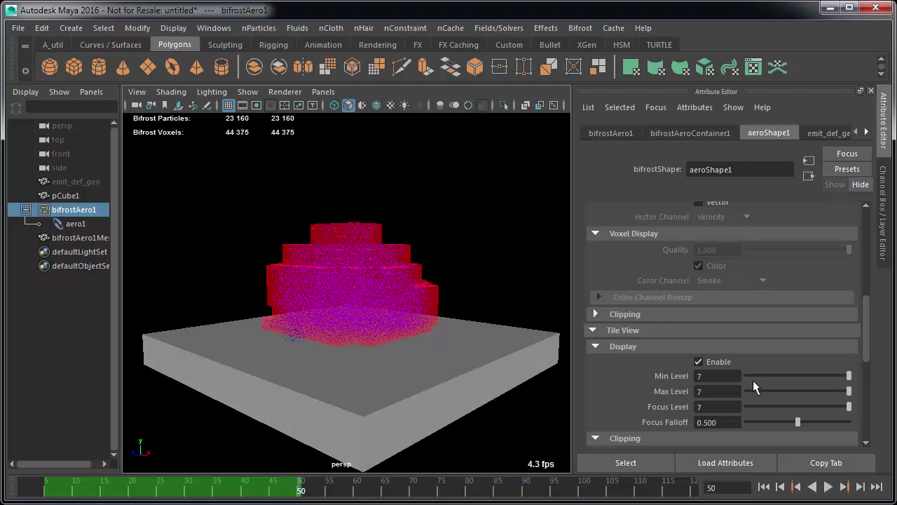
- Set the tile display's Min Level to 6 and Focus Falloff to 0.420, and replay from the start to frame 54
left_click(834, 377)
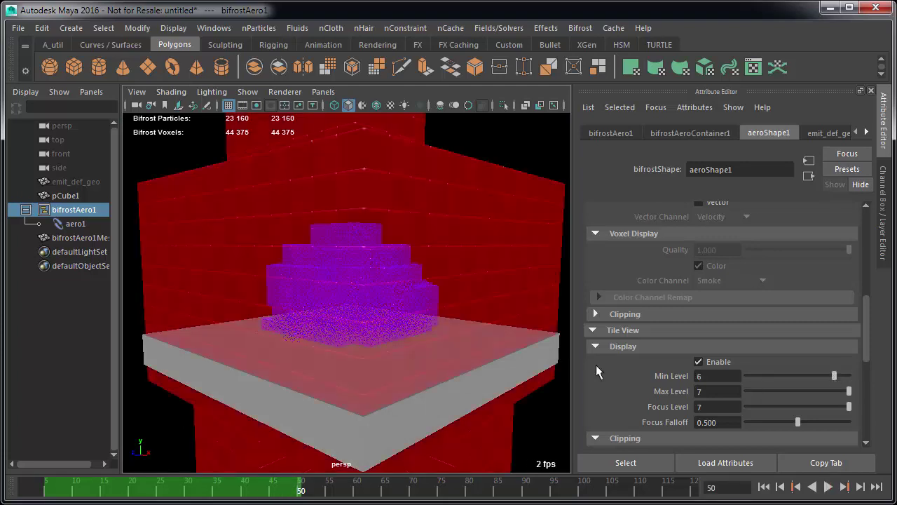
scroll(634, 394, "down", 3)
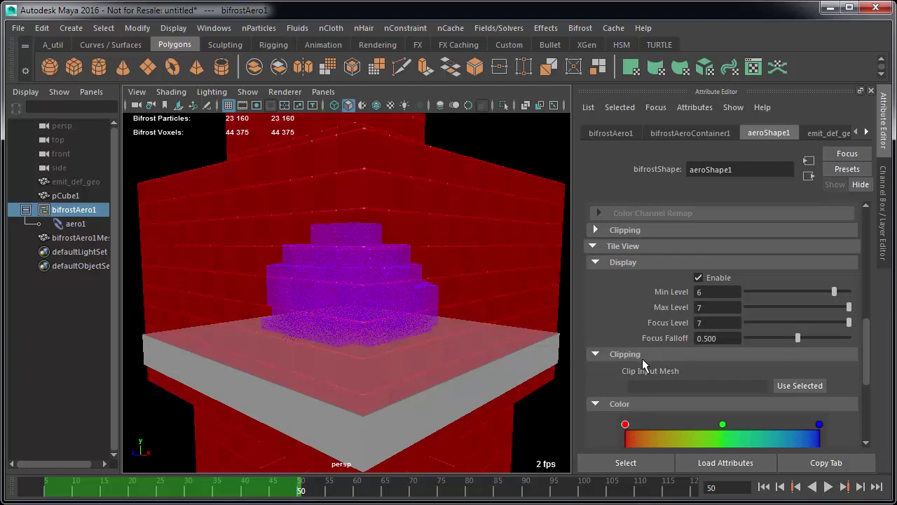
left_click_drag(798, 338, 787, 359)
left_click_drag(294, 313, 320, 333, "alt")
key("alt+shift+v")
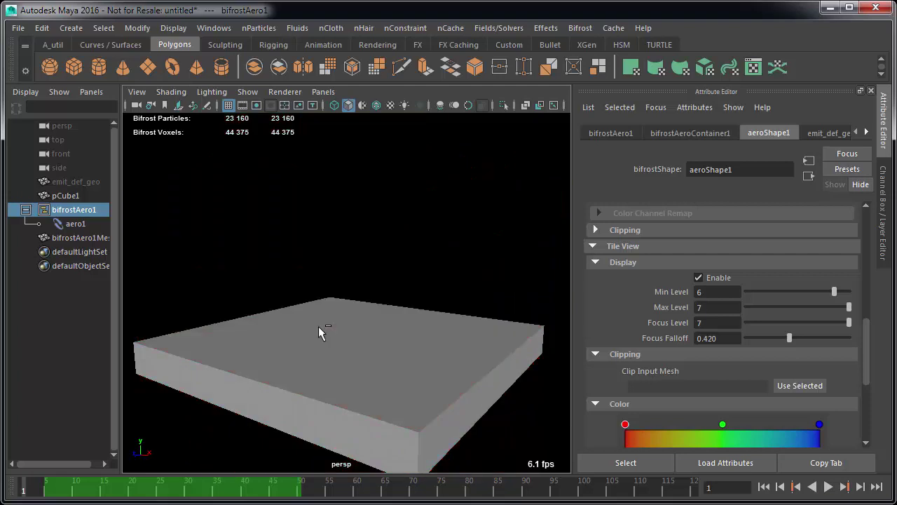
key("alt+v")
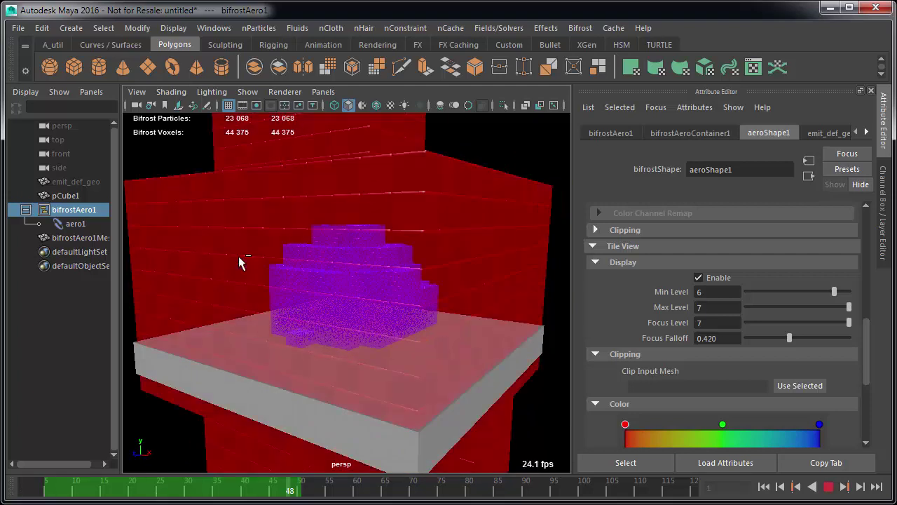
key("alt+v")
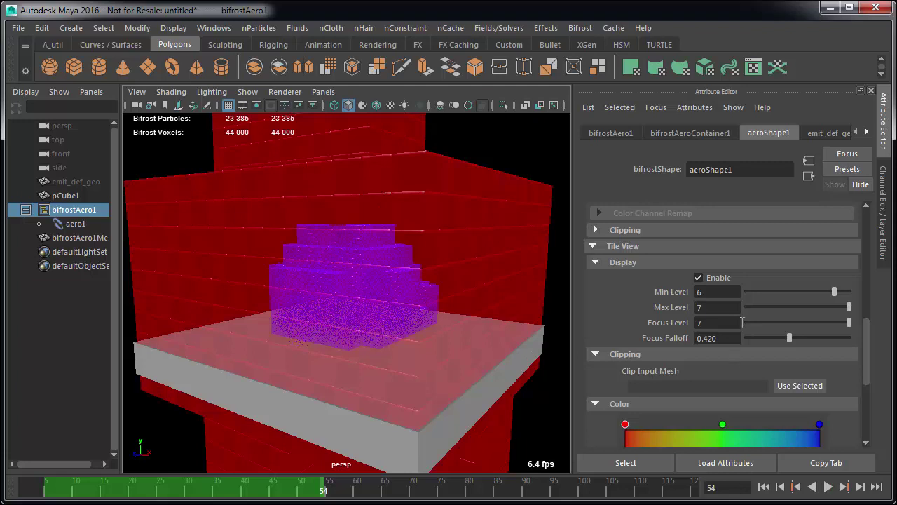
- Disable the Tile View display and set aeroShape1's Component Display particle type to particle
left_click(722, 276)
scroll(721, 312, "down", 5)
left_click(719, 343)
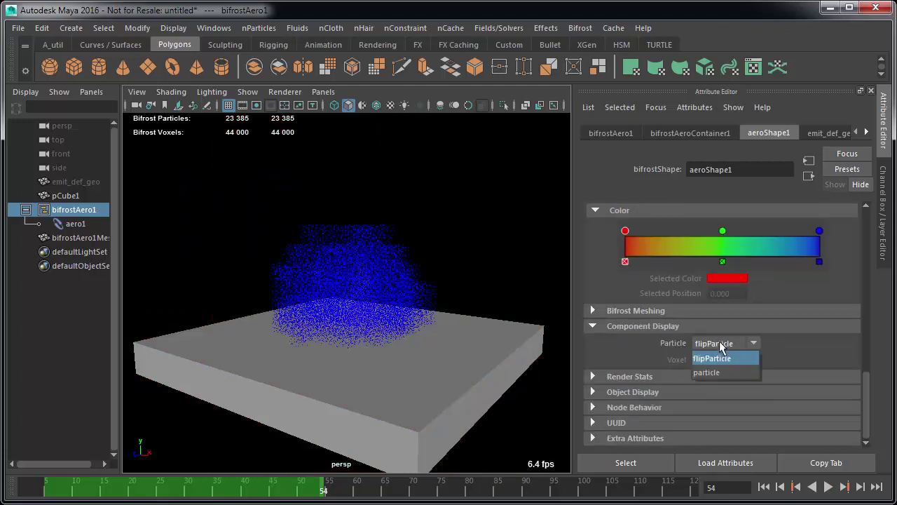
left_click(725, 371)
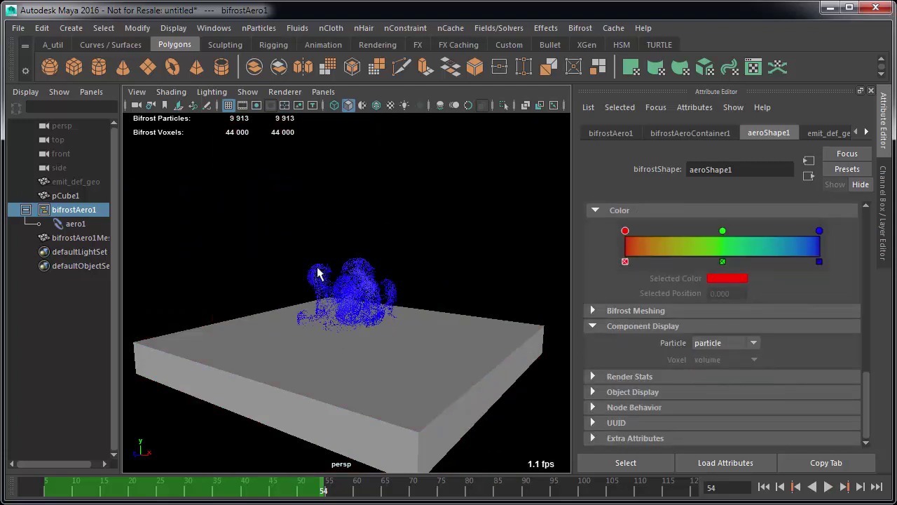
- Replay the particle simulation from the start in a closer view of the slab, stopping at frame 63
left_click_drag(313, 291, 366, 292, "alt")
scroll(308, 294, "up", 3)
key("alt+shift+v")
key("alt+v")
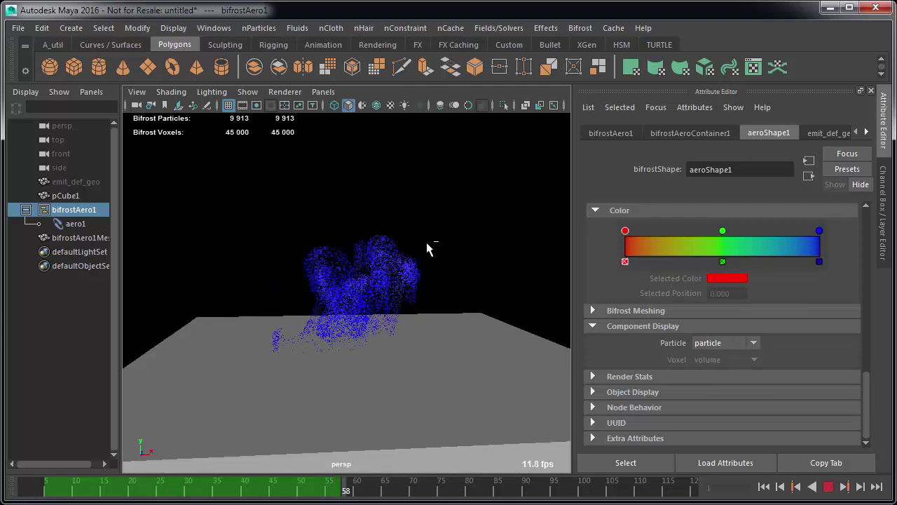
key("alt+v")
- Turn particles off and voxels on for aeroShape1, and replay the smoke to frame 42
scroll(695, 299, "up", 10)
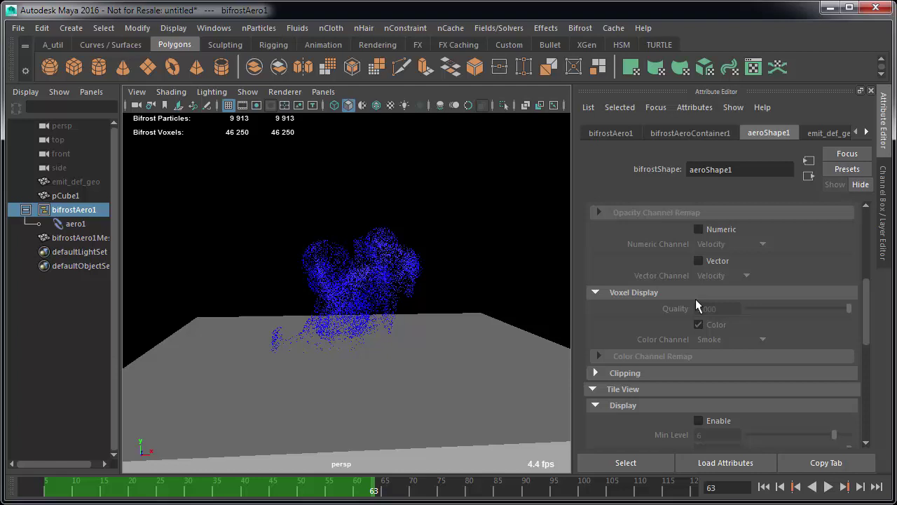
scroll(716, 284, "up", 3)
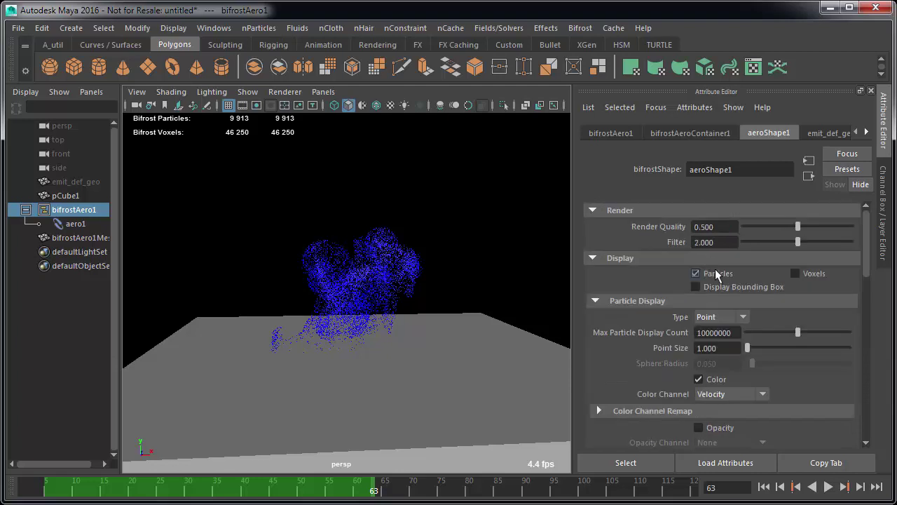
left_click(696, 273)
left_click(794, 273)
key("alt+v")
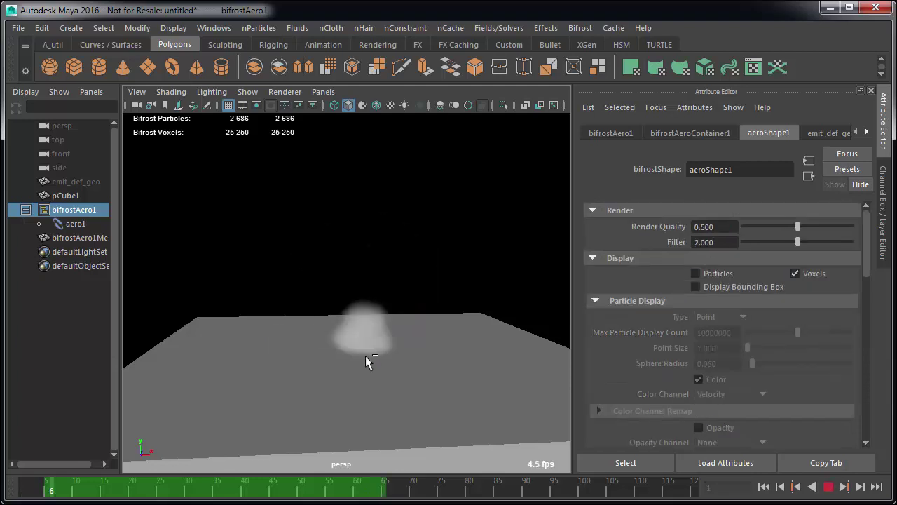
key("alt+v")
- Set aeroShape1's Component Display voxel type to flipVolume and play the simulation, stopping at frame 82
scroll(710, 360, "down", 12)
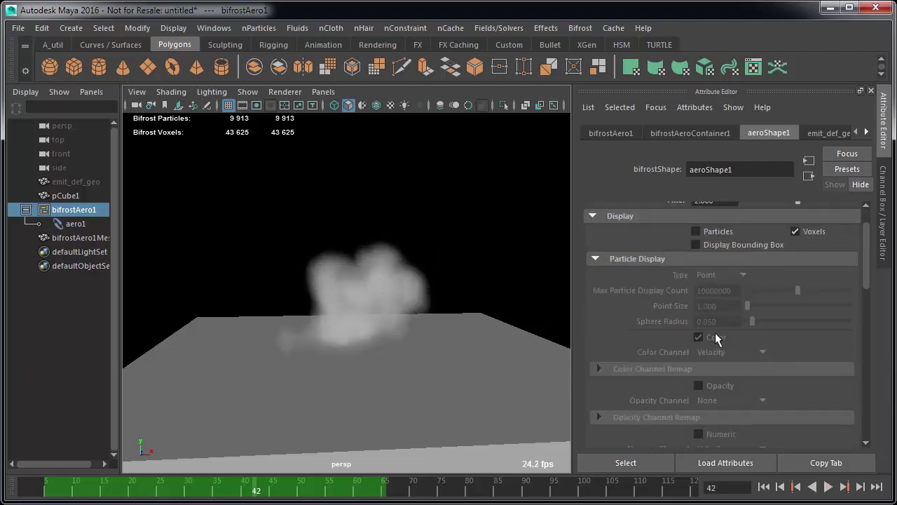
left_click(712, 360)
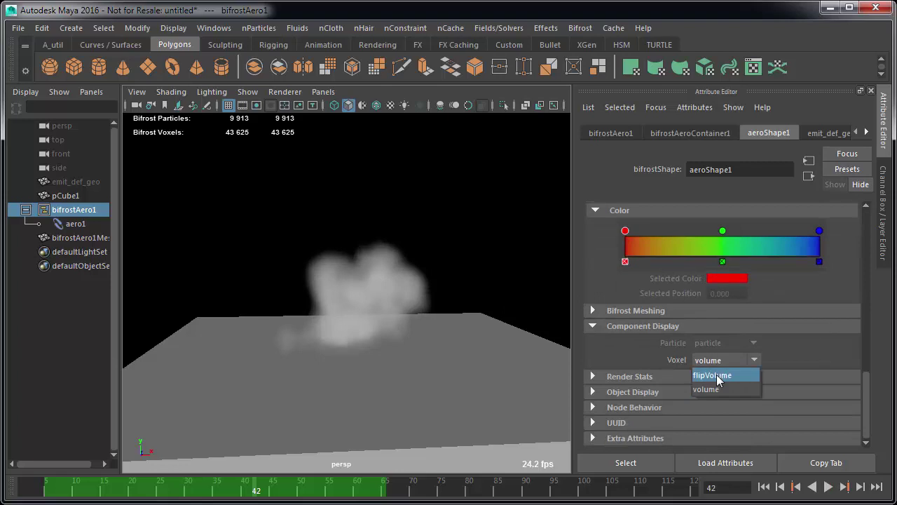
left_click(716, 374)
key("alt+v")
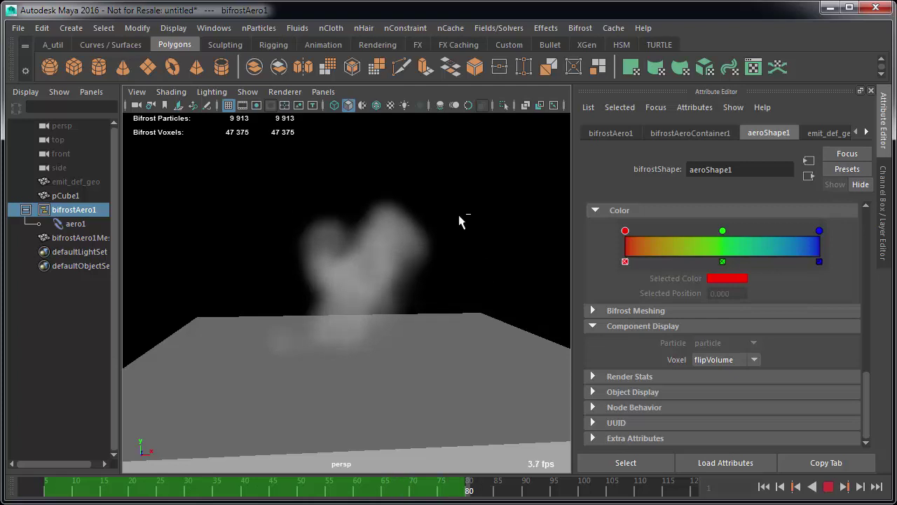
key("Escape")
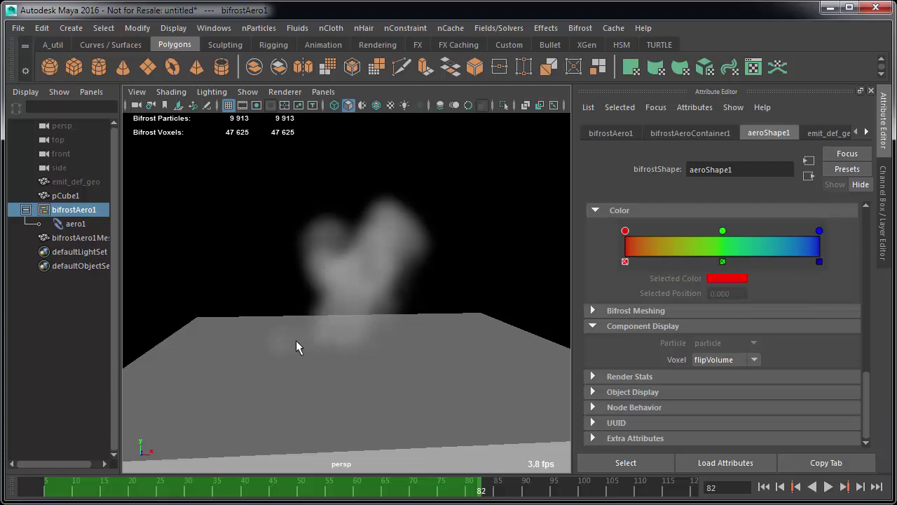
- Switch aeroShape1's Component Display voxel type back to volume
left_click(728, 359)
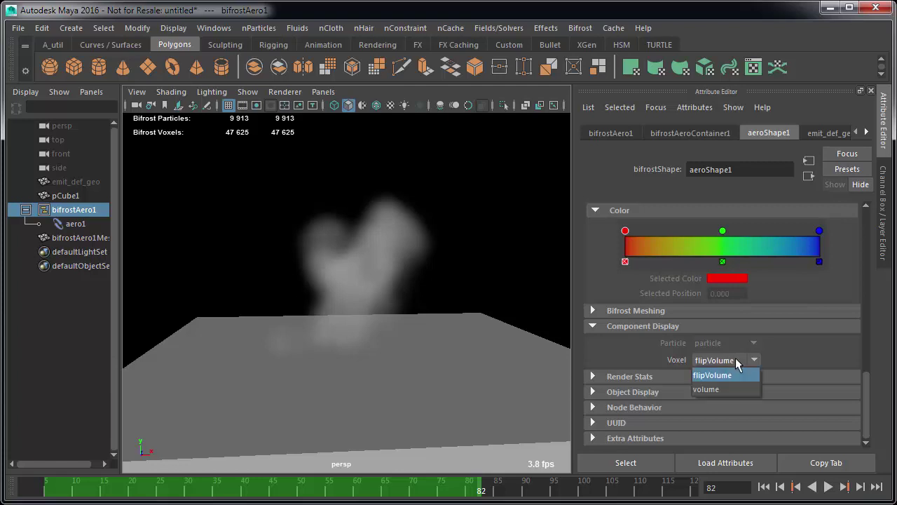
left_click(719, 389)
scroll(722, 305, "up", 10)
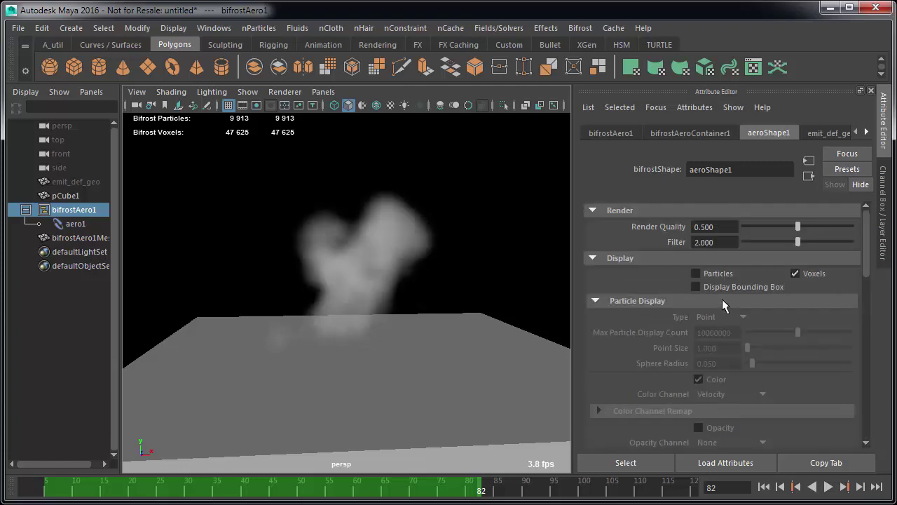
- Set bifrostAeroContainer1's Start Frame to 5 and Master Voxel Size to 0.05, and rerun the simulation from the start
left_click(685, 134)
left_click(722, 241)
type("5")
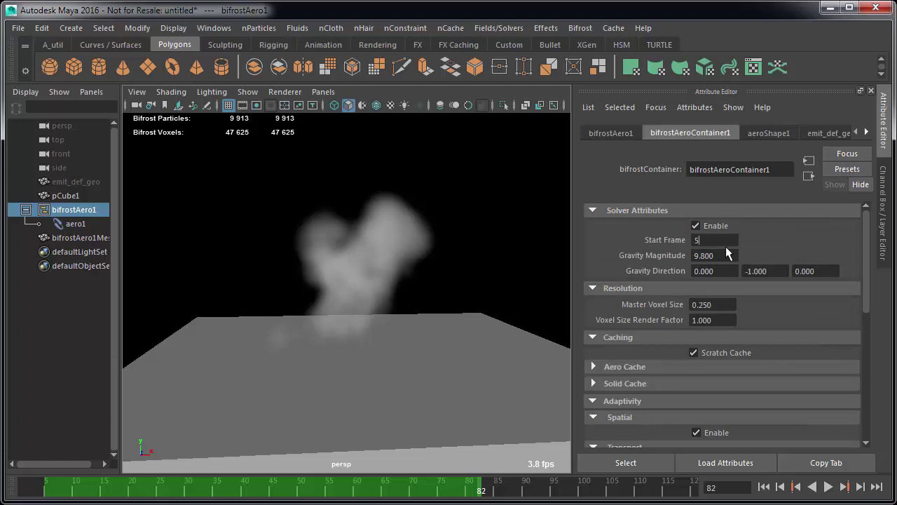
left_click(712, 304)
type(".")
key("shift+alt+v")
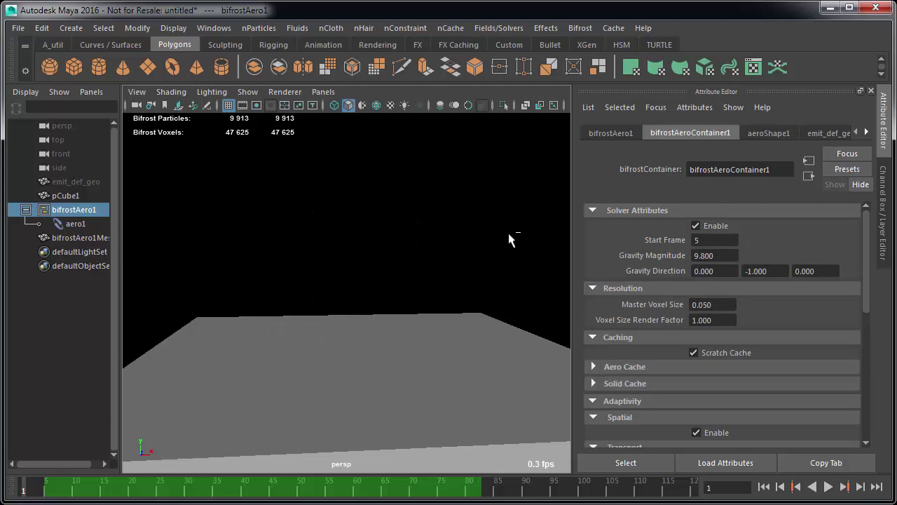
key("alt+v")
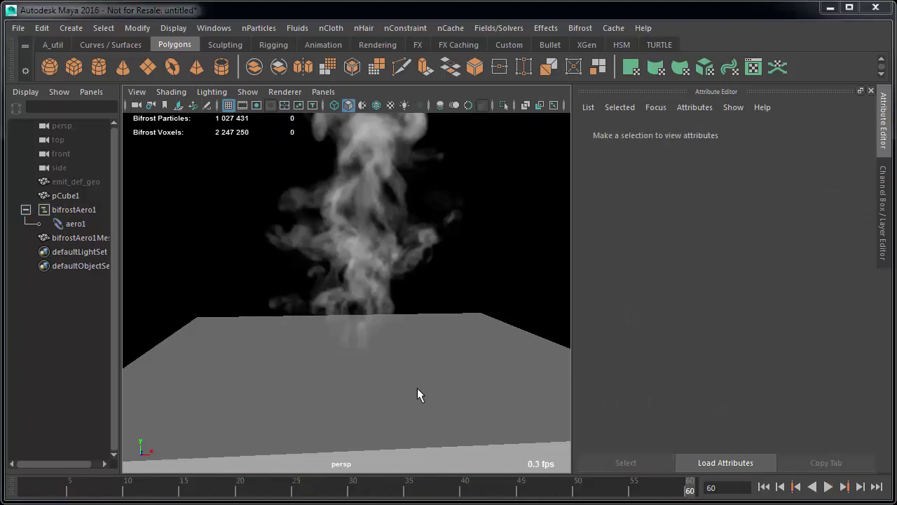
- Scrub and play through the high-resolution smoke simulation to review it, pausing at frame 31 and stopping at frame 44
left_click_drag(665, 487, 452, 485)
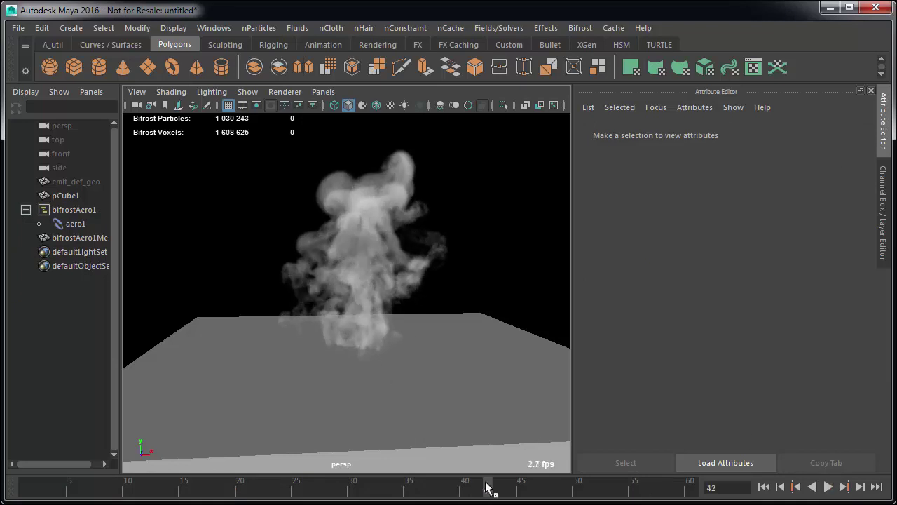
left_click_drag(681, 492, 470, 495)
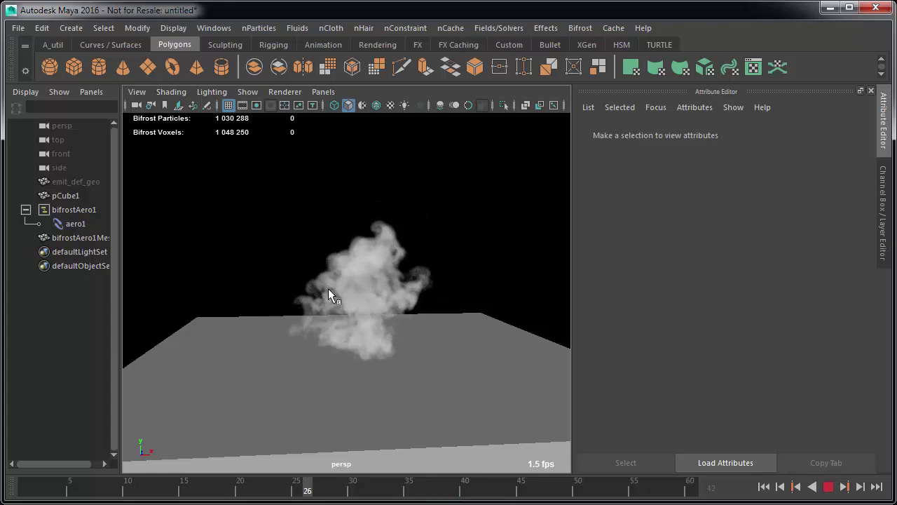
key("Escape")
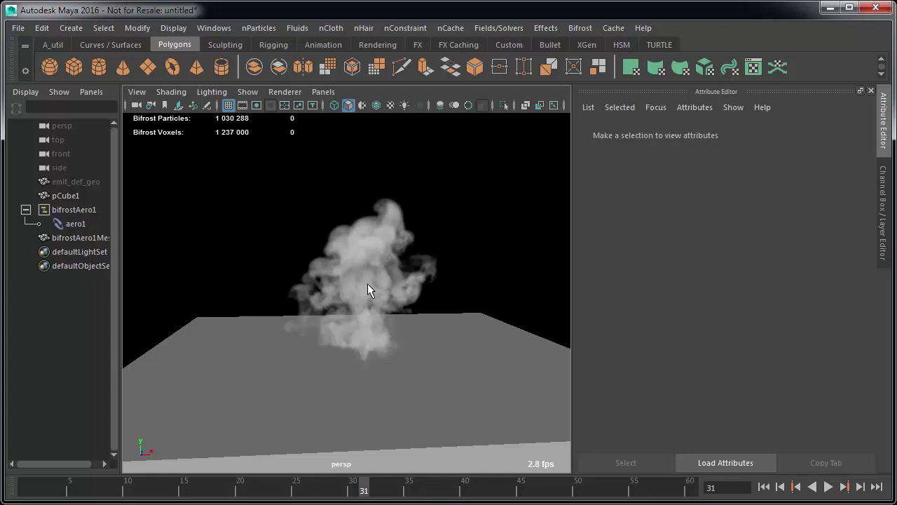
key("alt+v")
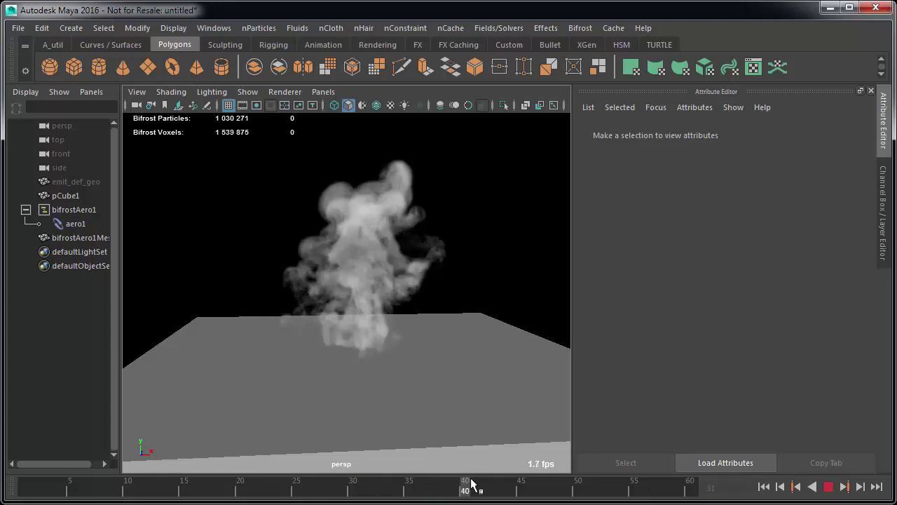
key("Escape")
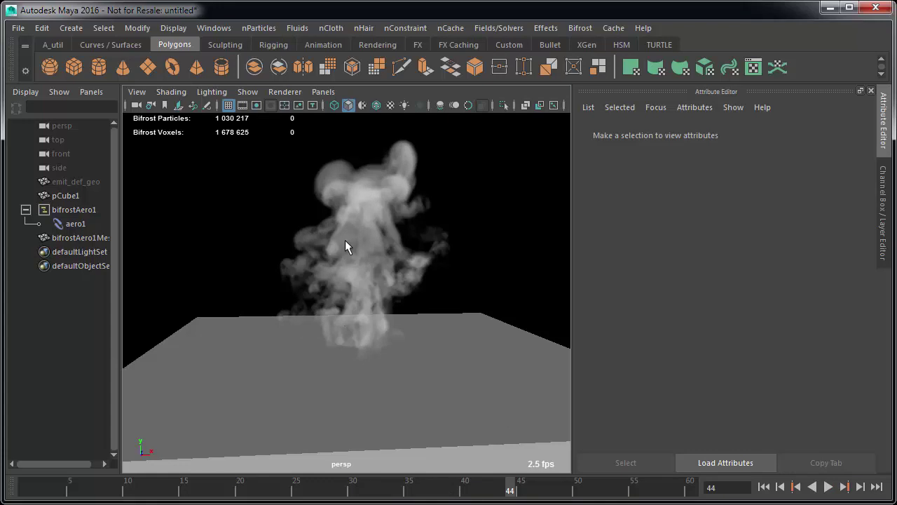
- Turn on multisample anti-aliasing for the viewport and review the cached smoke simulation, stopping at frame 33
left_click(469, 104)
left_click(579, 28)
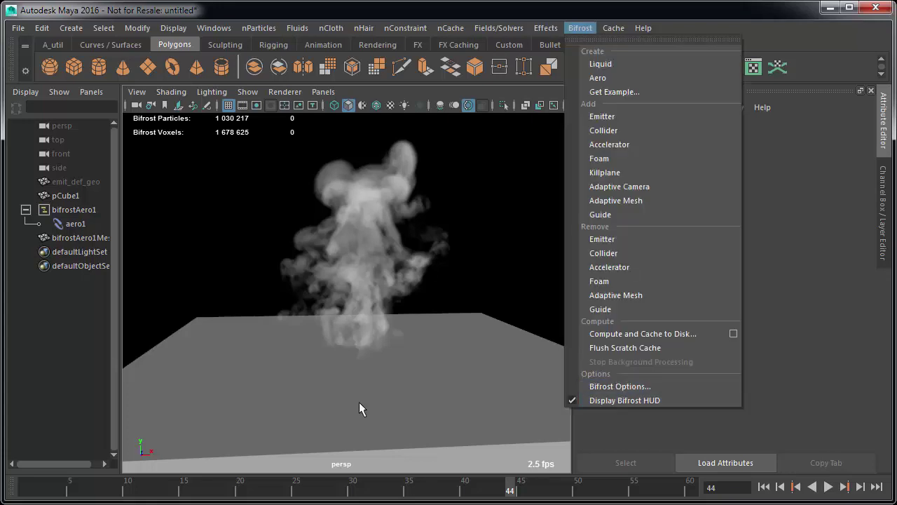
left_click(512, 490)
left_click_drag(128, 485, 158, 488)
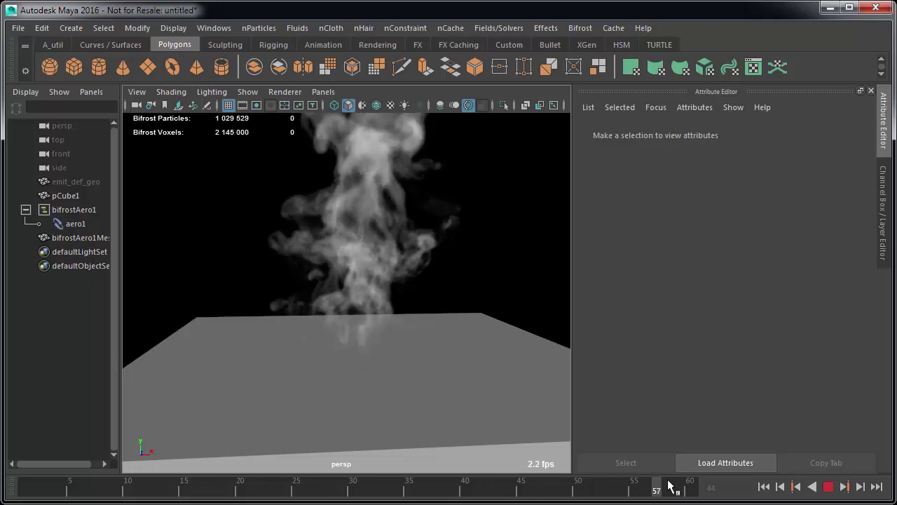
left_click(386, 490)
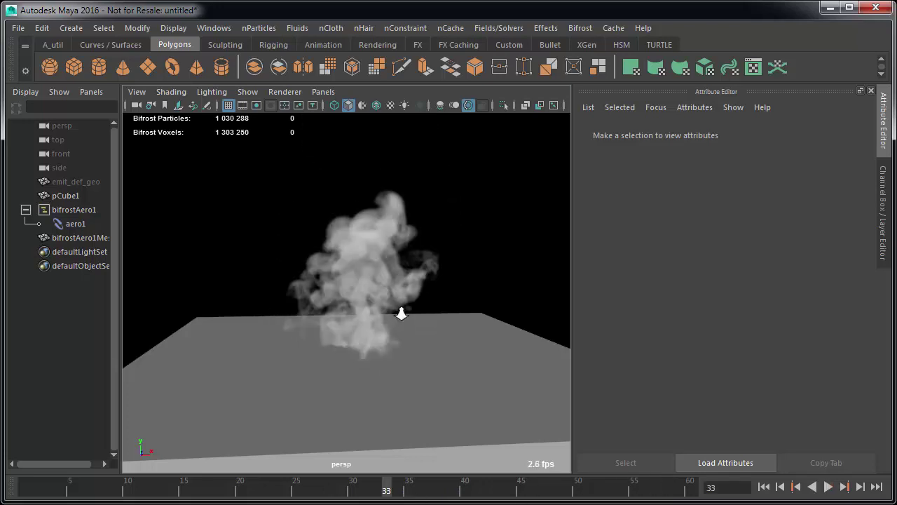
- Enable aeroShape1's Tile View display and set its Min Level to 7
right_click_drag(401, 313, 332, 336, "alt")
left_click_drag(329, 344, 340, 343, "alt")
middle_click_drag(341, 343, 324, 365, "alt")
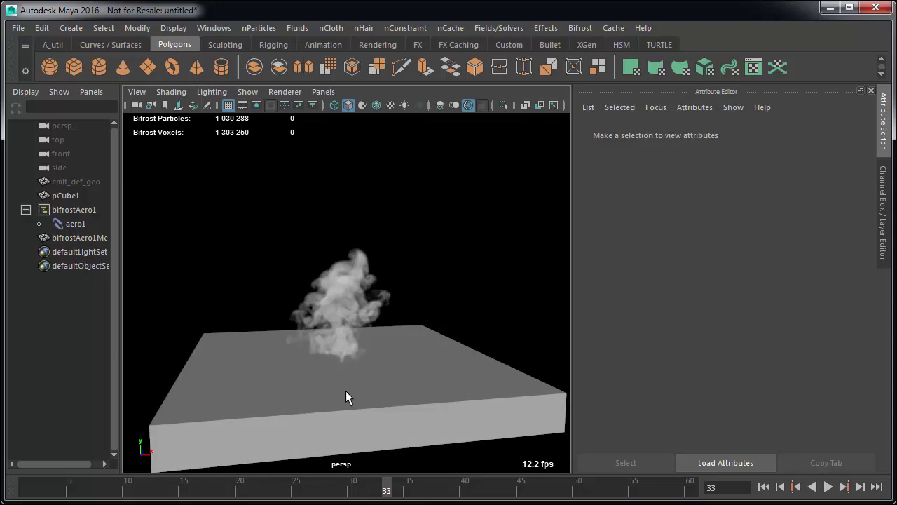
left_click(346, 391)
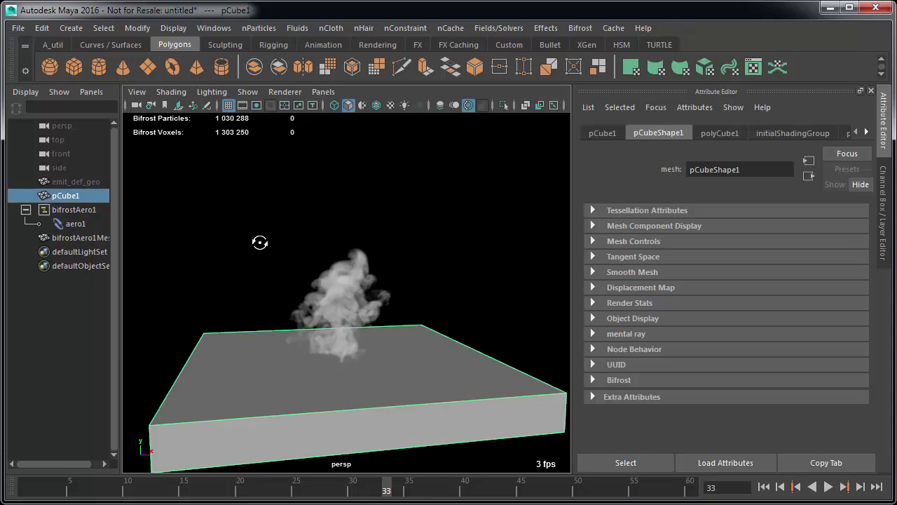
middle_click_drag(346, 242, 331, 248, "alt")
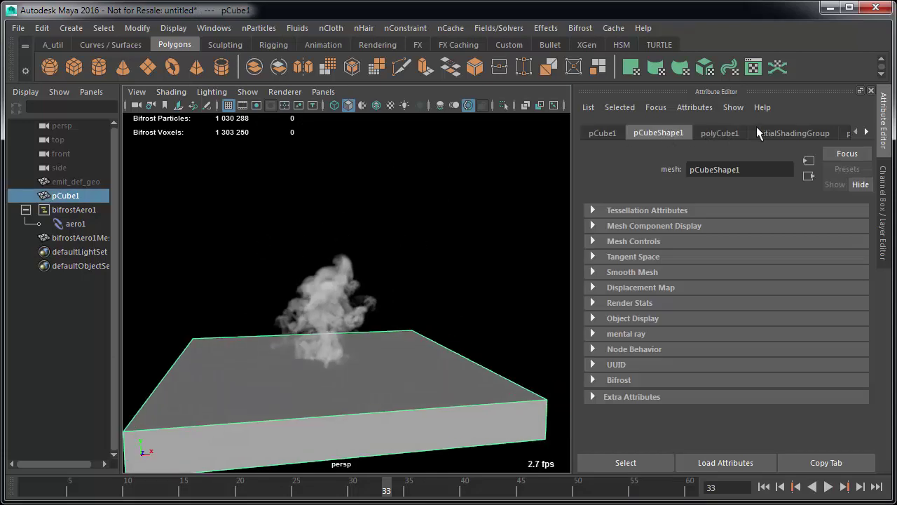
left_click(75, 224)
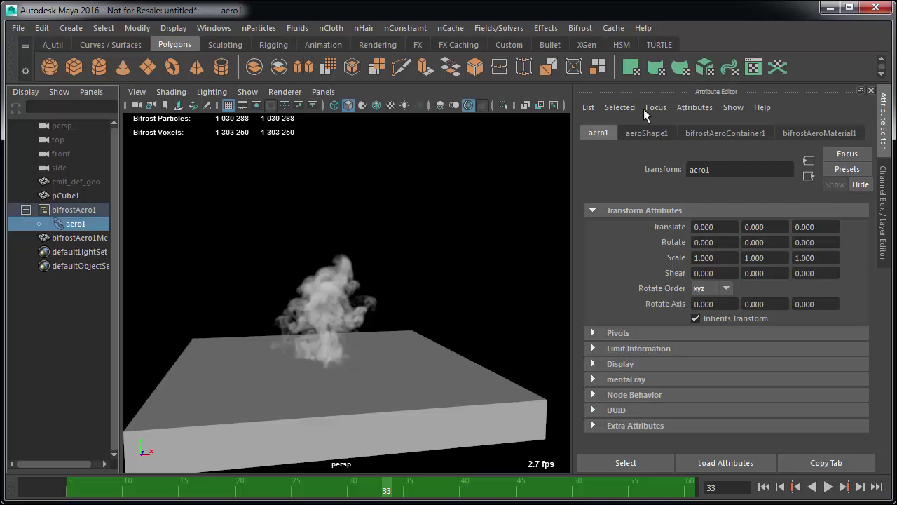
left_click(642, 133)
scroll(708, 357, "down", 5)
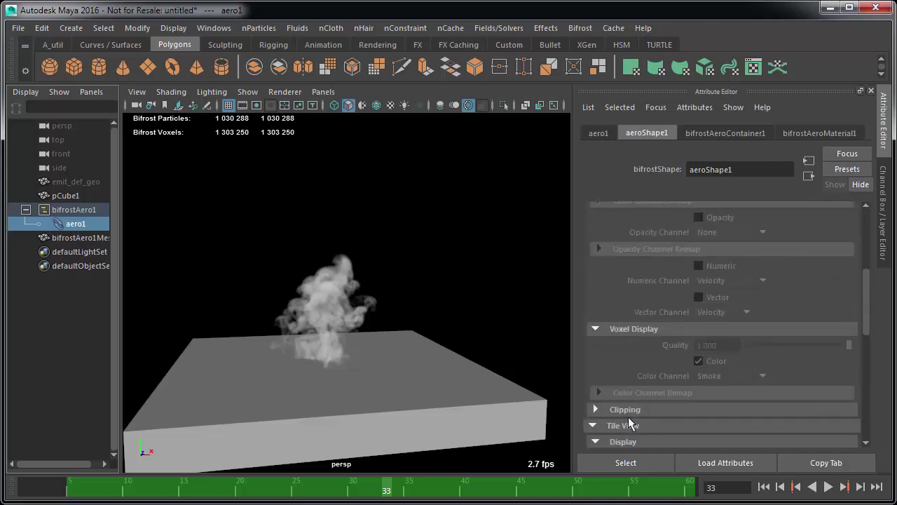
scroll(631, 421, "down", 5)
left_click(722, 290)
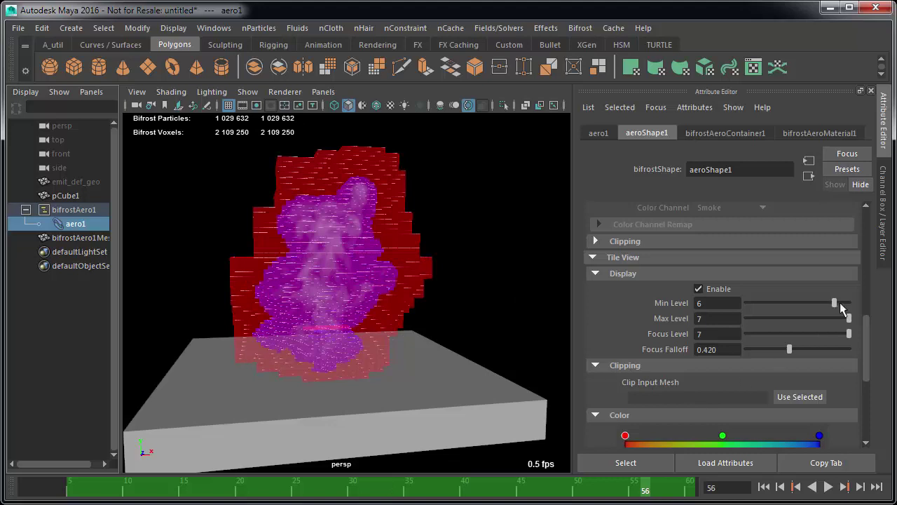
left_click_drag(840, 302, 851, 302)
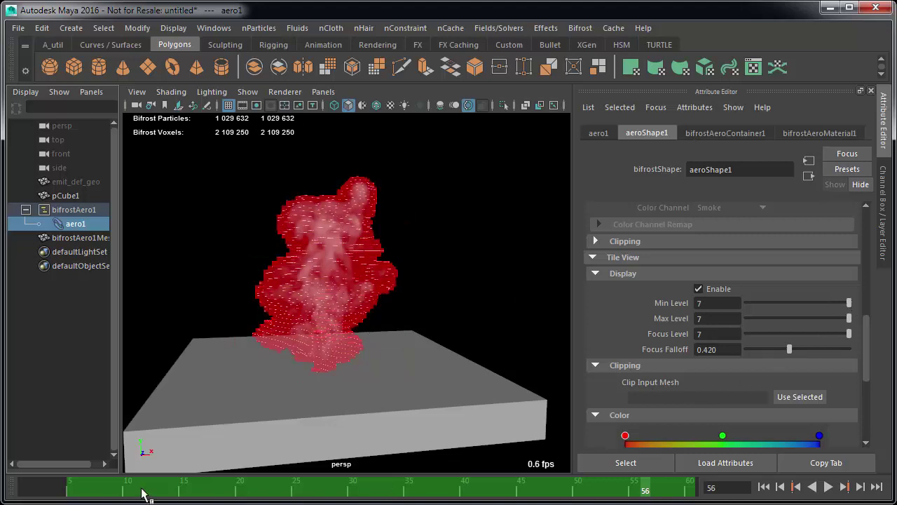
- Review the simulation tiles up to frame 57 and turn off aeroShape1's Tile View display
left_click_drag(144, 491, 217, 491)
left_click_drag(487, 466, 657, 492)
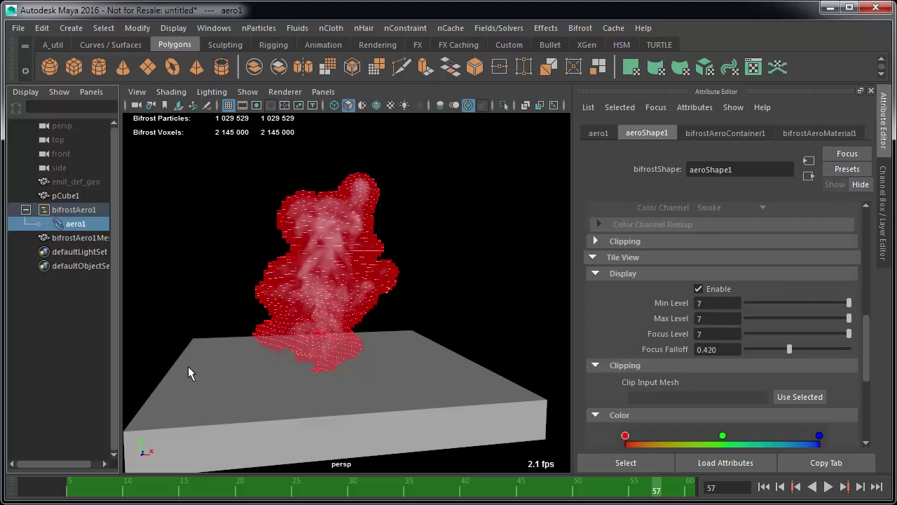
left_click(699, 288)
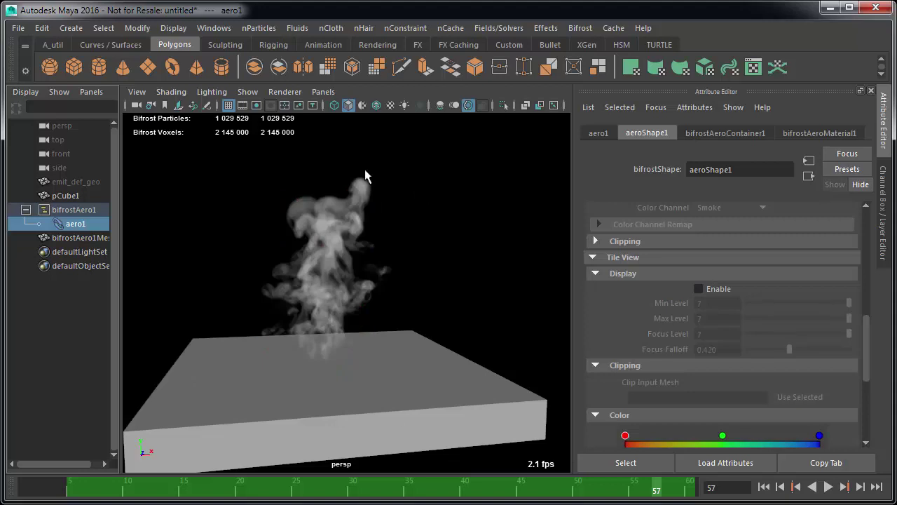
- Create a directional light and light the viewport with all scene lights
left_click_drag(211, 262, 276, 249, "alt")
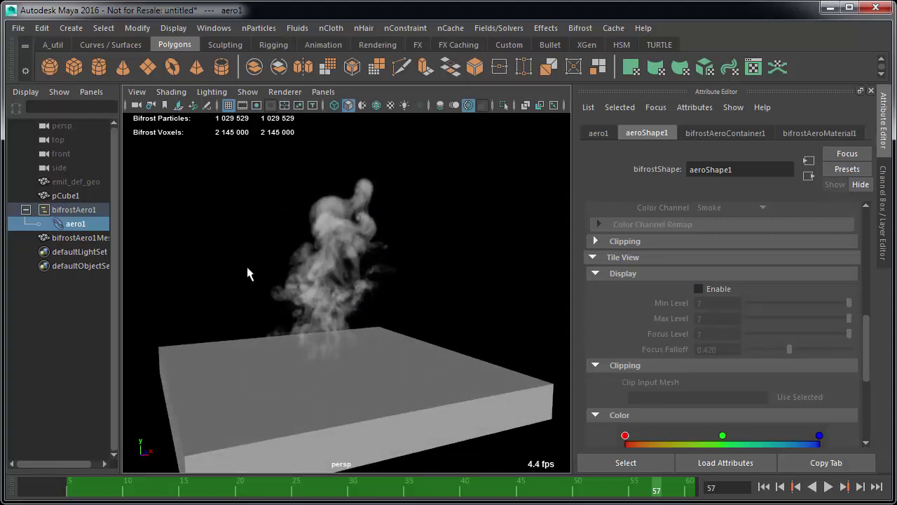
left_click_drag(248, 273, 263, 276, "alt")
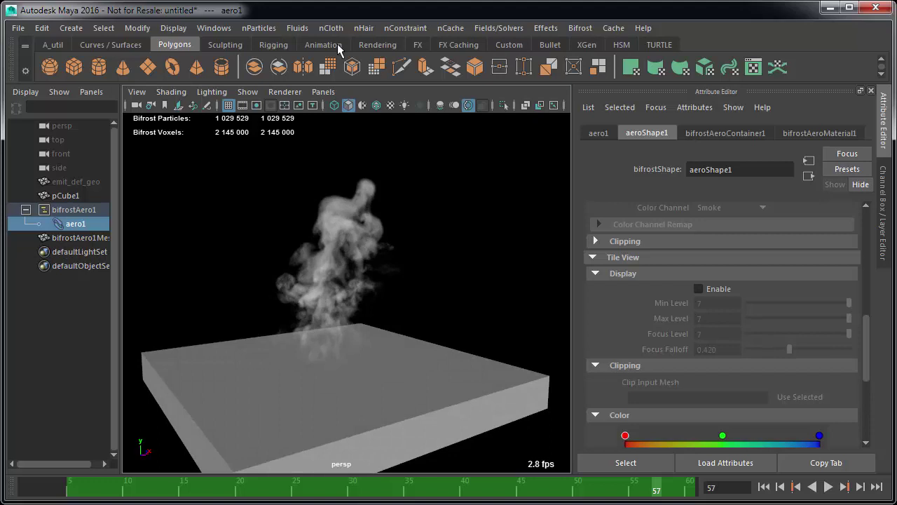
left_click(377, 44)
left_click(74, 67)
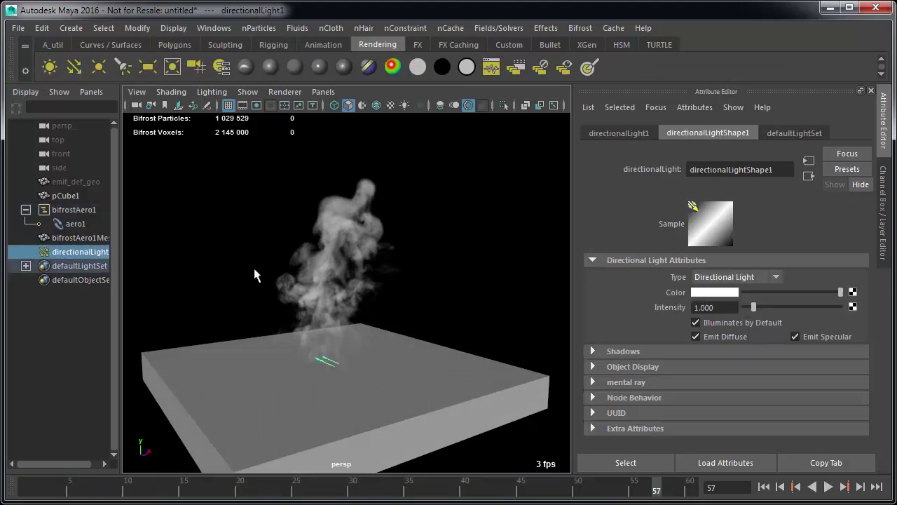
key("7")
- Rotate the directional light freehand so it illuminates the slab's upper surface
key("e")
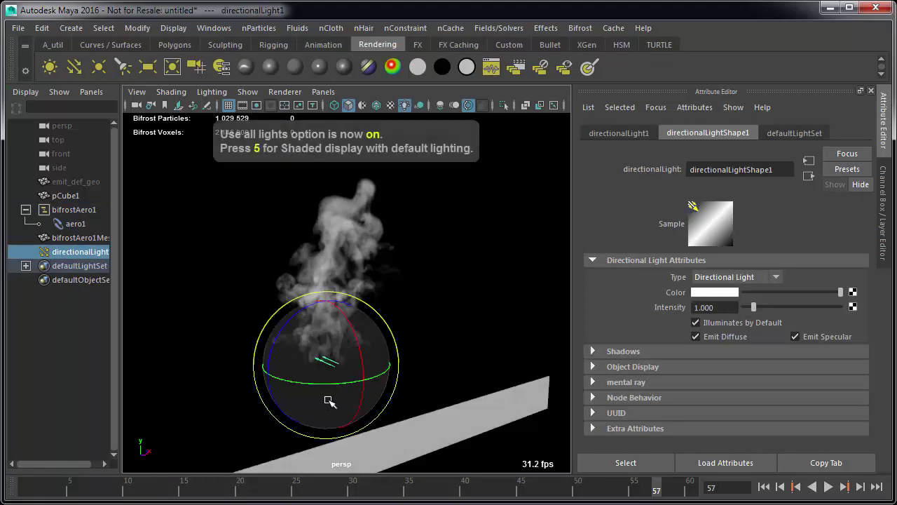
left_click_drag(328, 401, 367, 373)
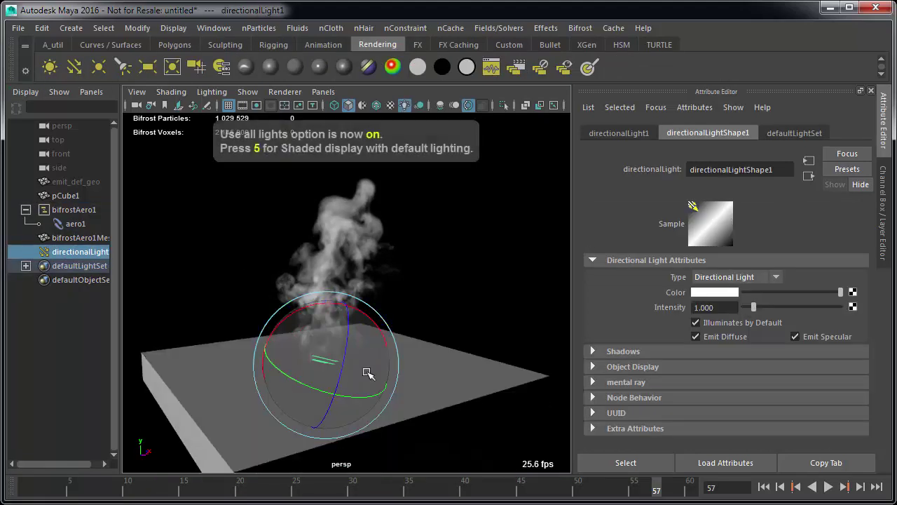
left_click_drag(272, 362, 484, 383)
left_click_drag(396, 384, 455, 404)
scroll(413, 403, "up", 3)
- Move the directional light up beside the smoke column and fine-tune its rotation toward the smoke
key("w")
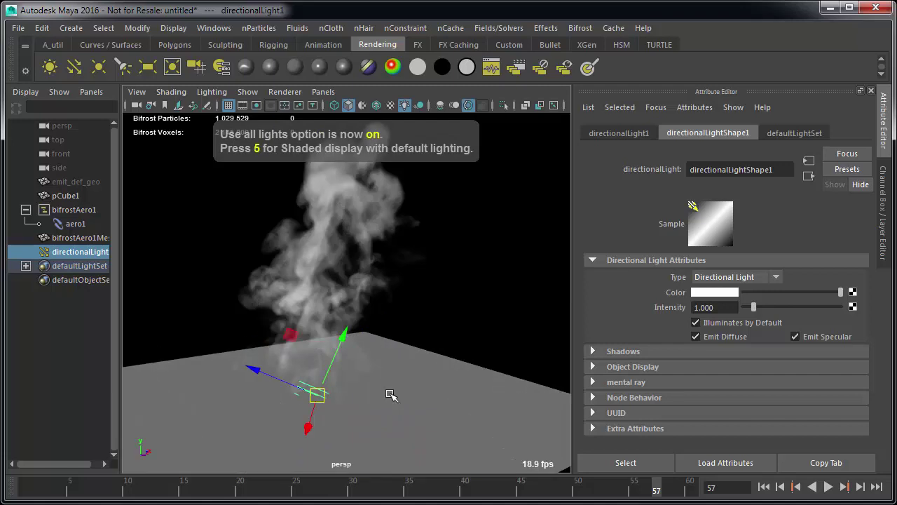
key("e")
left_click_drag(336, 405, 289, 245)
key("w")
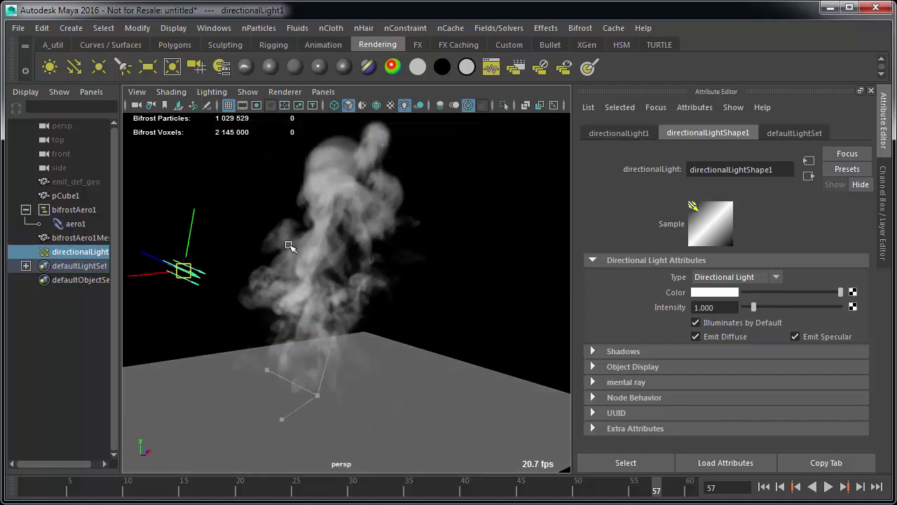
key("w")
scroll(277, 270, "down", 5)
left_click_drag(366, 305, 286, 284, "alt")
key("e")
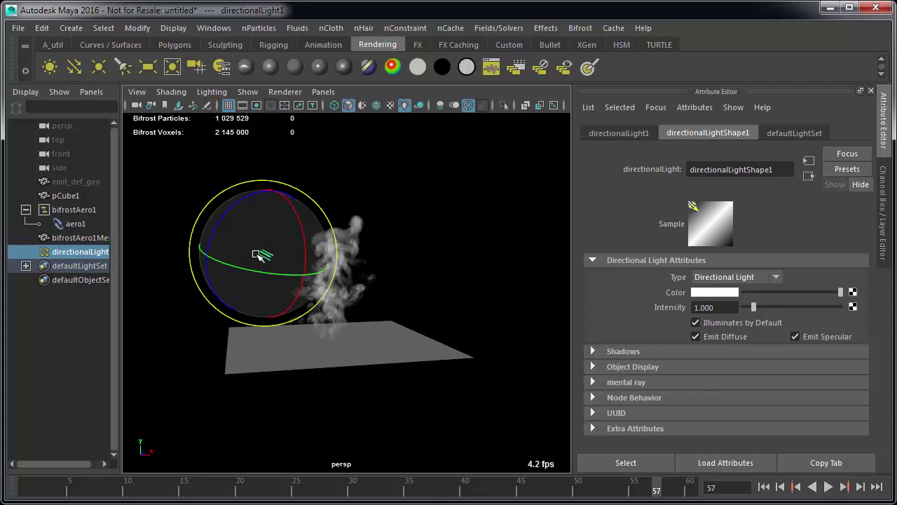
mouse_move(256, 252)
left_mouse_down()
mouse_move(287, 254)
mouse_move(249, 251)
left_mouse_up()
- Set the Density Scale of aero1's bifrostAeroMaterial1 to 2
left_click(76, 224)
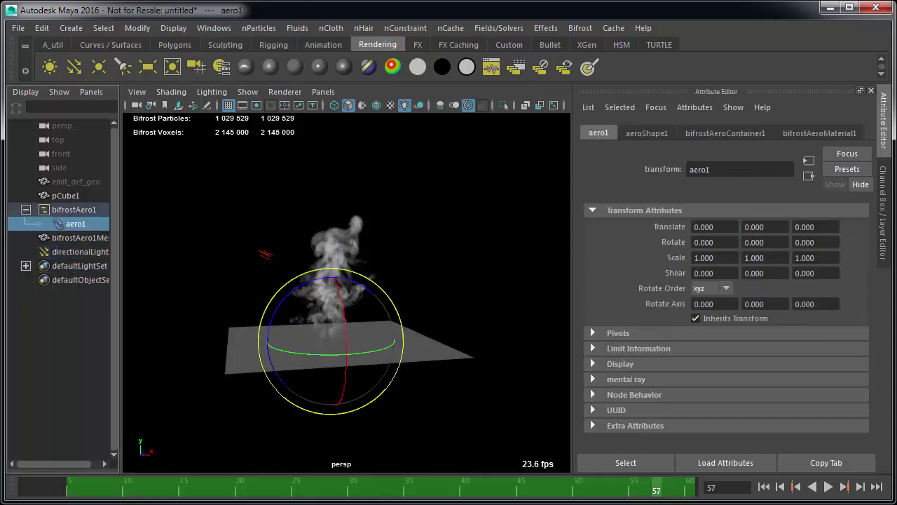
left_click(831, 133)
scroll(259, 311, "up", 4)
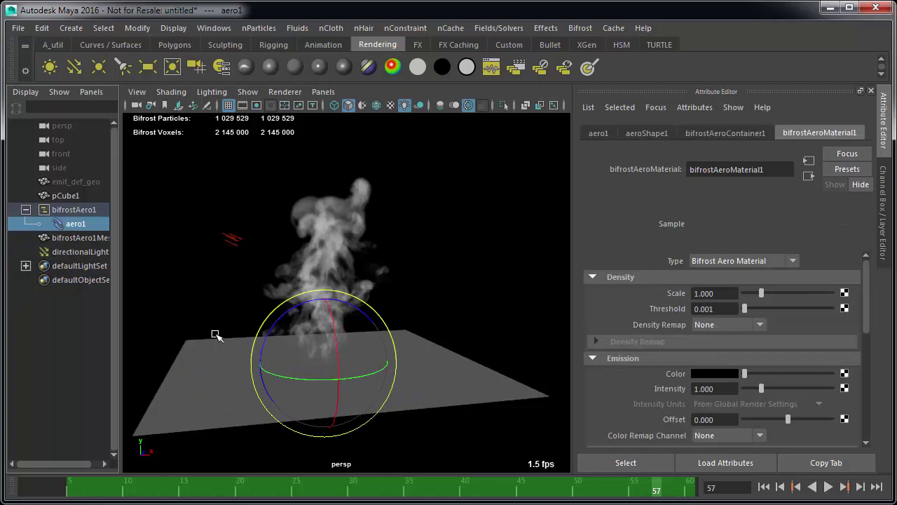
left_click_drag(215, 335, 218, 345, "alt")
left_click_drag(374, 339, 362, 339, "alt")
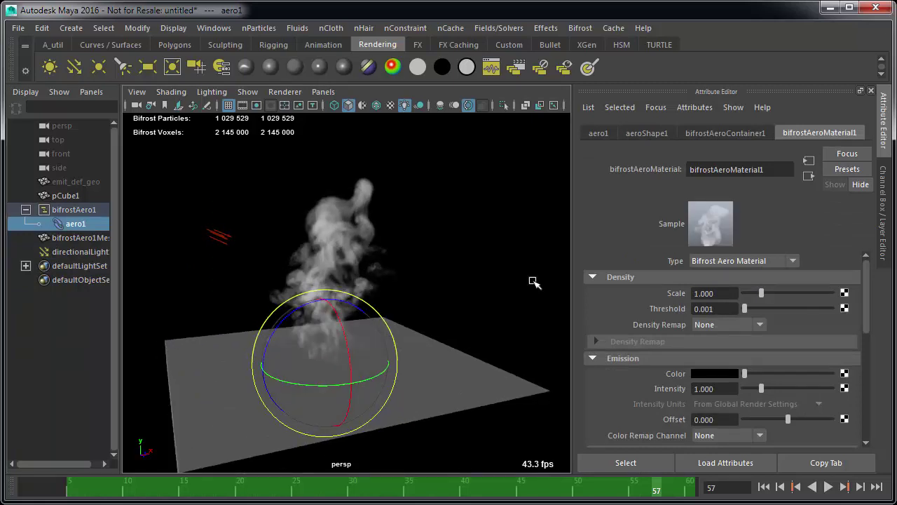
key("q")
left_click_drag(456, 303, 468, 301, "alt")
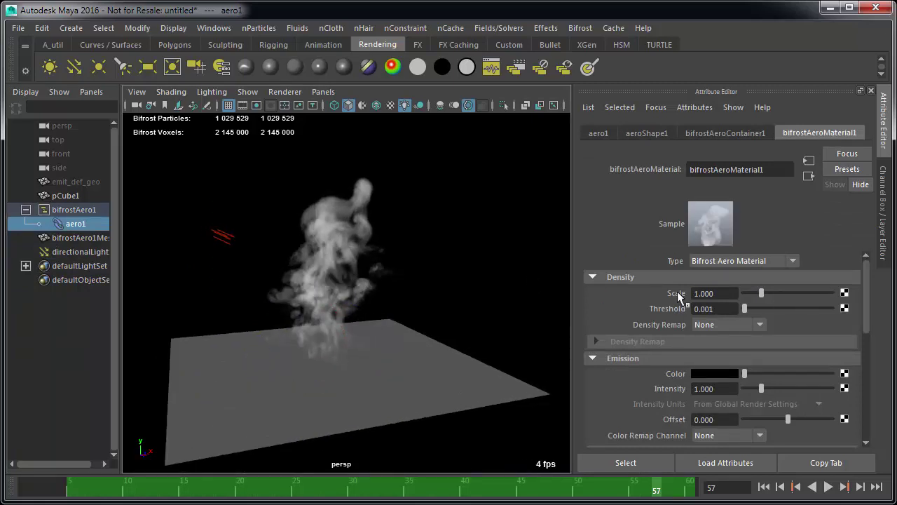
double_click(724, 292)
type("2")
key("Return")
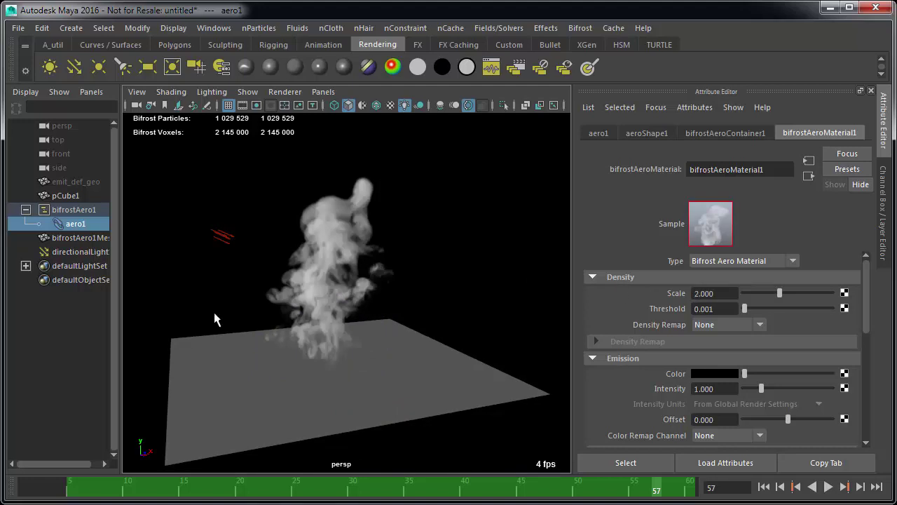
- Raise the material's Density Scale to 4.634 and replay the simulation from the start, stopping at frame 30
left_click_drag(215, 318, 429, 285, "alt")
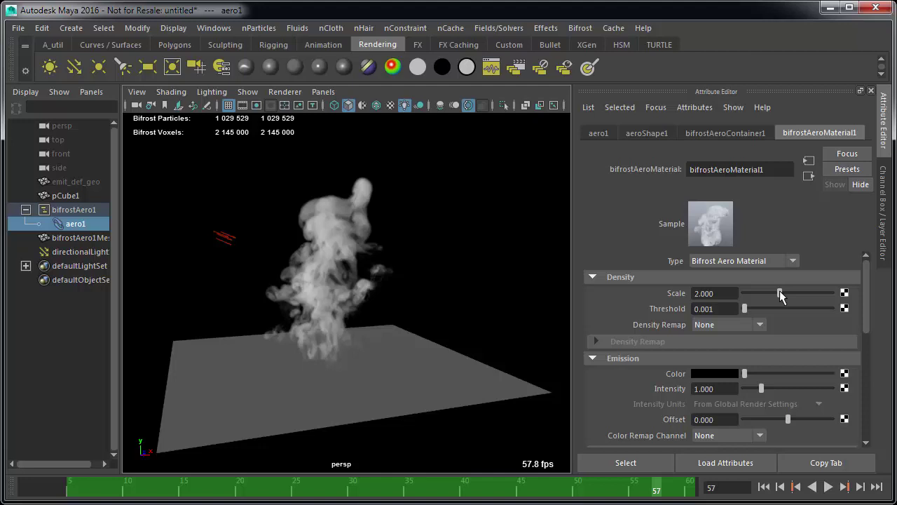
left_click_drag(780, 293, 825, 302)
mouse_move(290, 317)
left_mouse_down("alt")
mouse_move(297, 314)
mouse_move(285, 321)
left_mouse_up("alt")
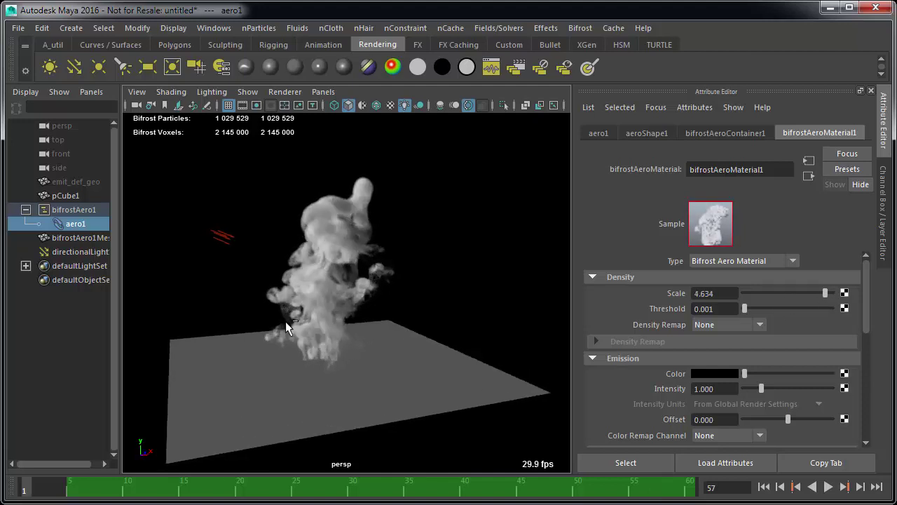
key("alt+shift+v")
key("alt+v")
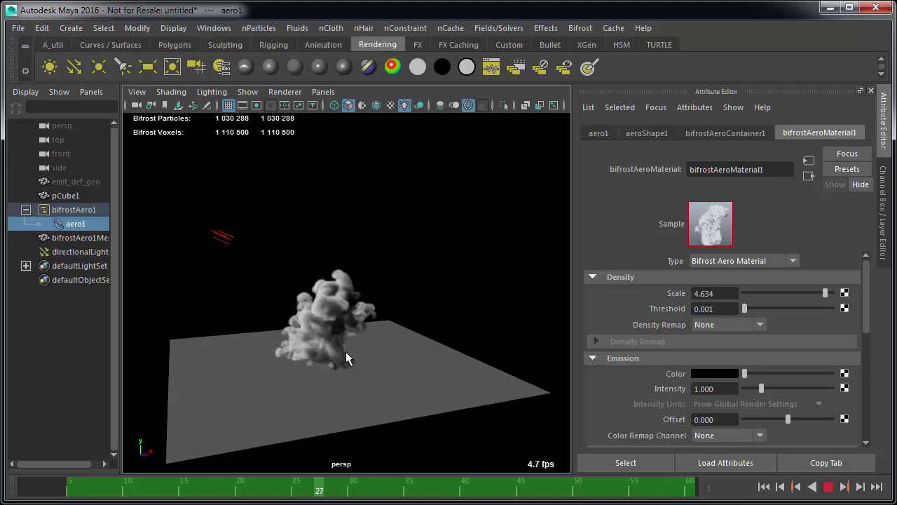
key("alt+v")
- Set the material's Emission Color to hue 30, saturation 1 and value 12, and the Emission Intensity to 0.060
scroll(689, 378, "down", 3)
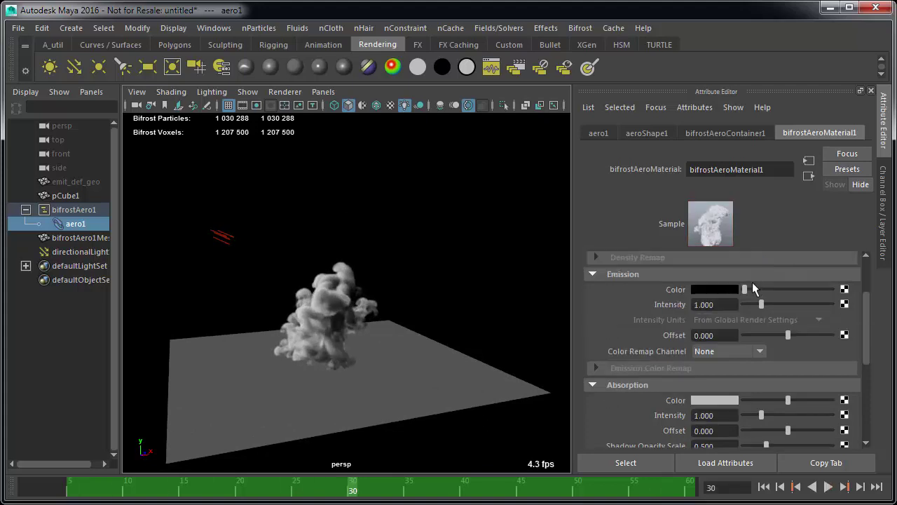
mouse_move(744, 290)
left_mouse_down()
mouse_move(776, 291)
mouse_move(745, 294)
left_mouse_up()
left_click(714, 289)
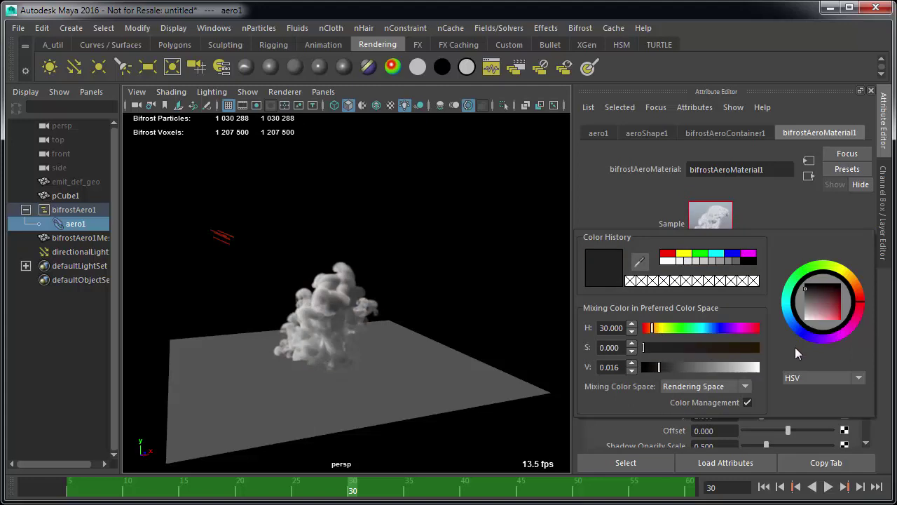
left_click_drag(643, 347, 795, 347)
left_click_drag(660, 366, 762, 367)
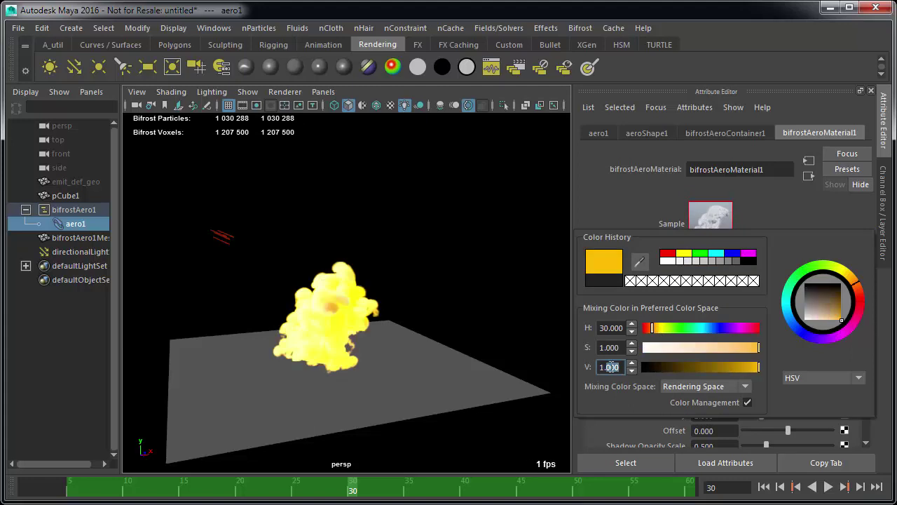
type("12")
key("Return")
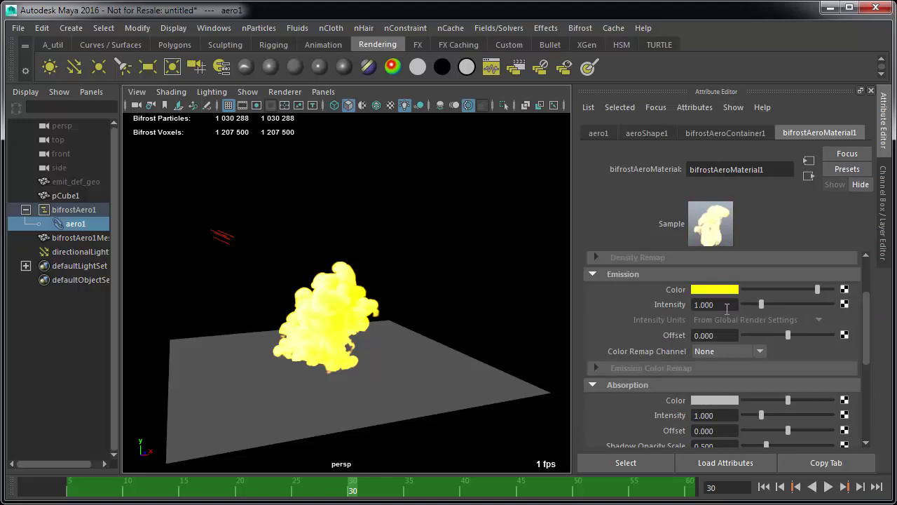
left_click_drag(727, 308, 662, 308, "ctrl")
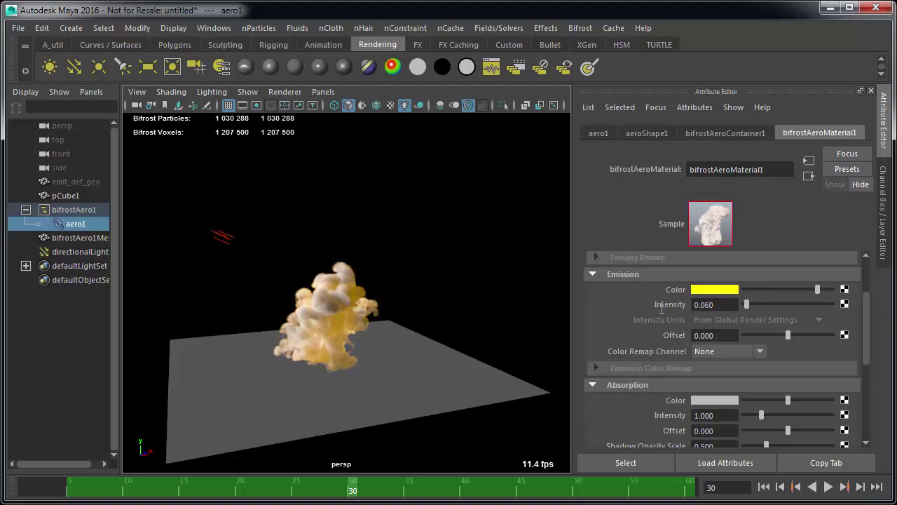
- Key the material's Emission Intensity at 0.060 on frame 5 and at -0.080 on frame 9
left_click(55, 487)
left_click_drag(53, 489, 67, 486)
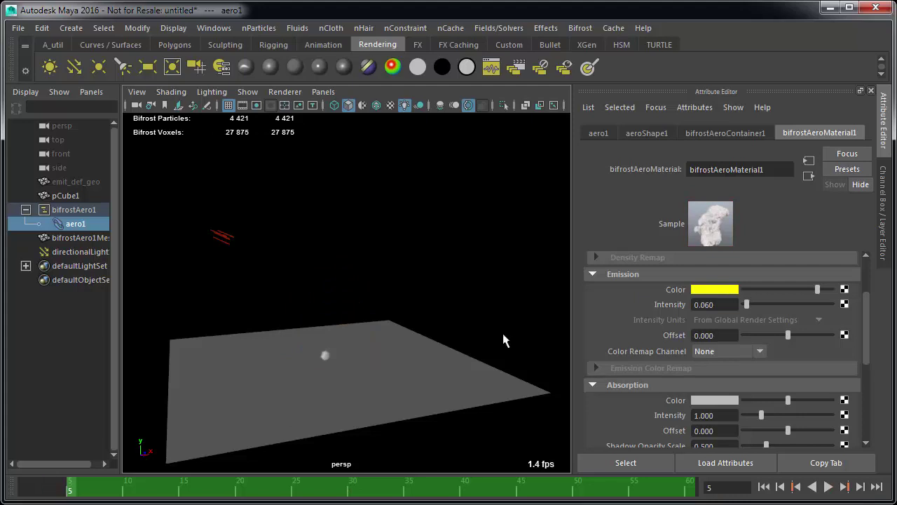
right_click(662, 309)
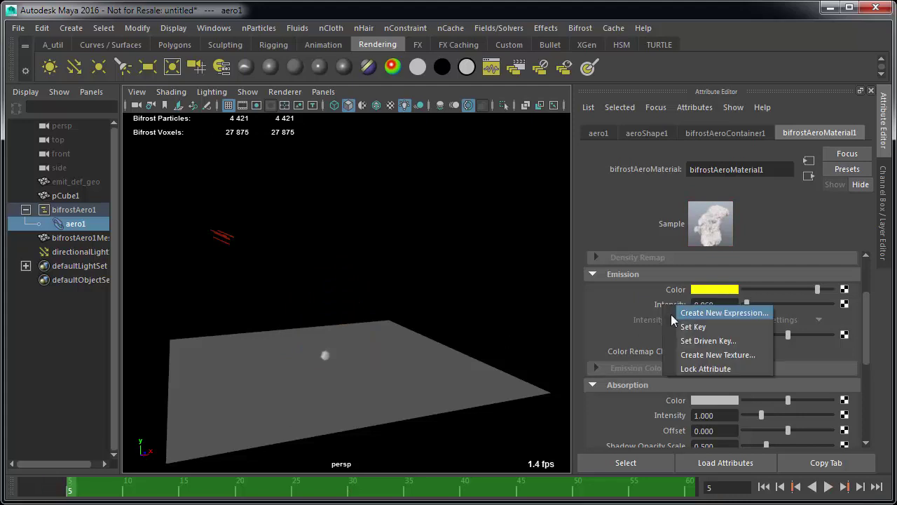
left_click(682, 326)
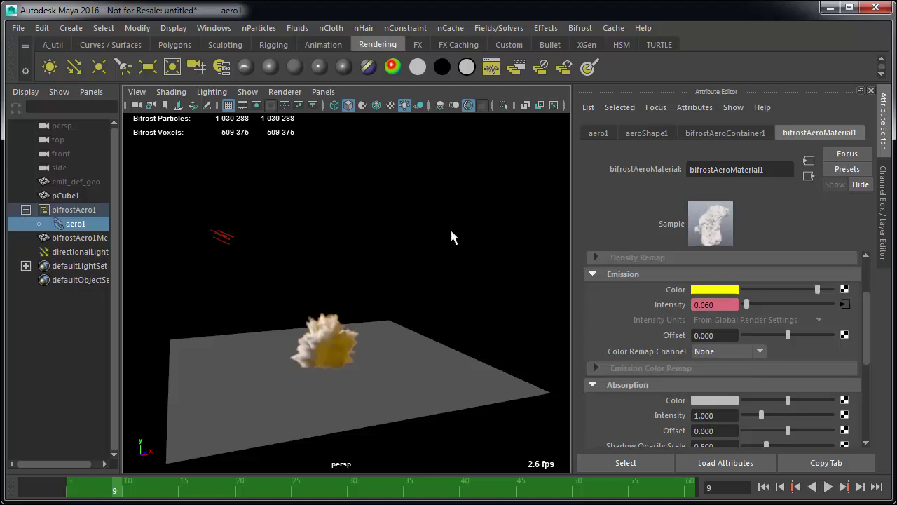
left_click_drag(710, 305, 456, 311, "ctrl")
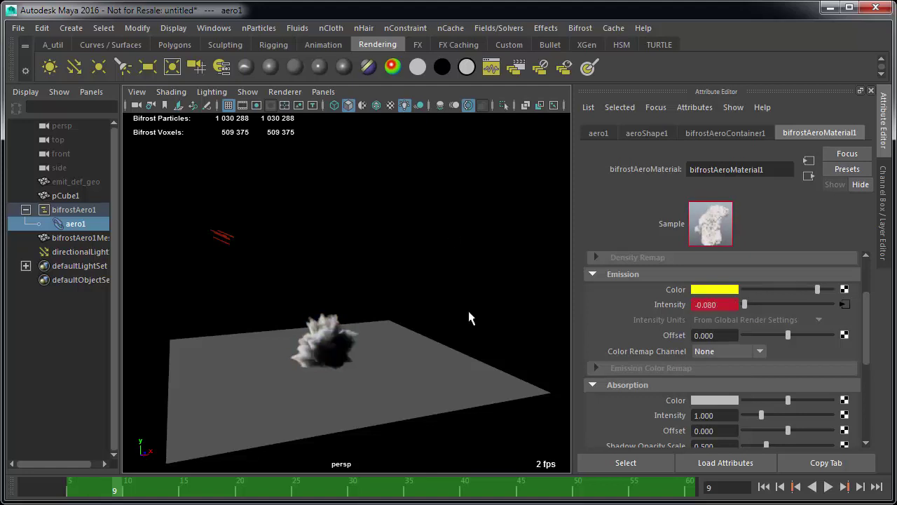
- Go back to frame 6 and shift the material's Emission Color slightly toward orange
key("alt+comma")
key("alt+comma")
key("alt+comma")
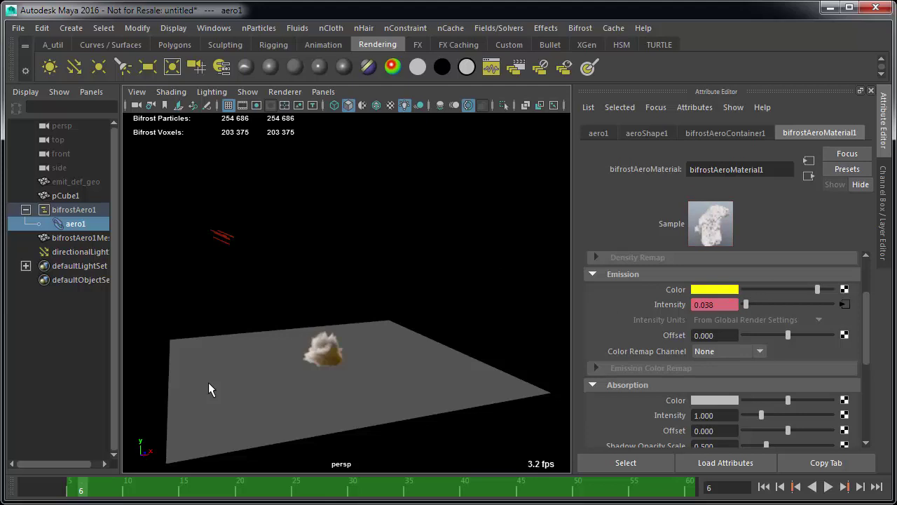
left_click(716, 291)
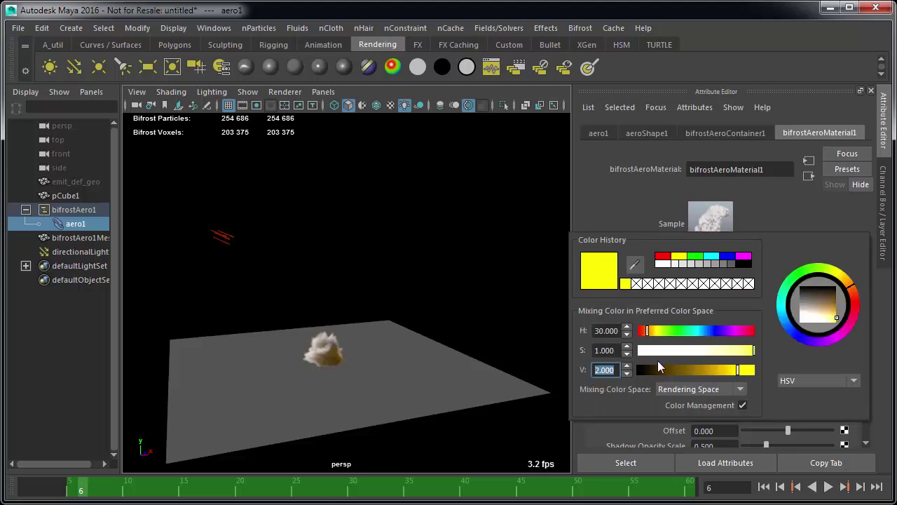
mouse_move(726, 373)
left_mouse_down()
mouse_move(706, 371)
mouse_move(750, 370)
mouse_move(737, 370)
left_mouse_up()
mouse_move(855, 293)
left_mouse_down()
mouse_move(859, 305)
mouse_move(857, 294)
left_mouse_up()
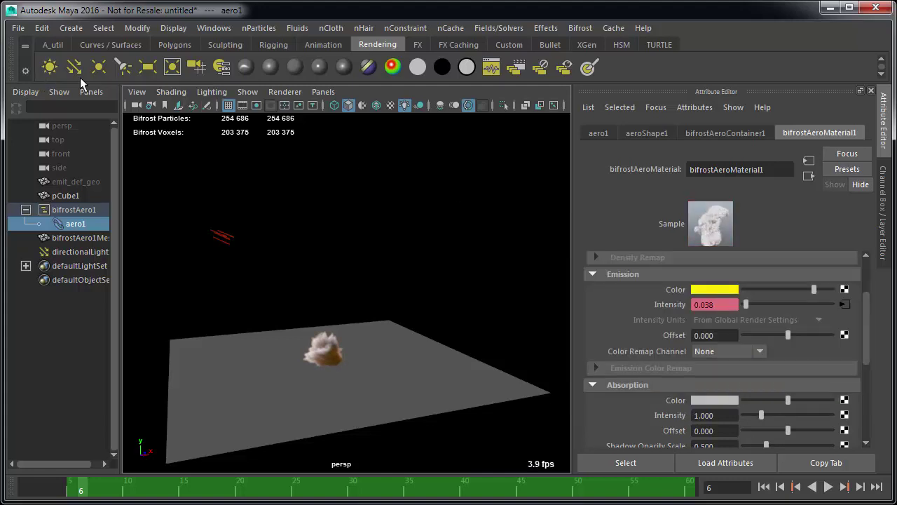
- Create a point light inside the smoke burst and give it an orange color with hue 25.252, saturation 1 and value 1.907
left_click(98, 67)
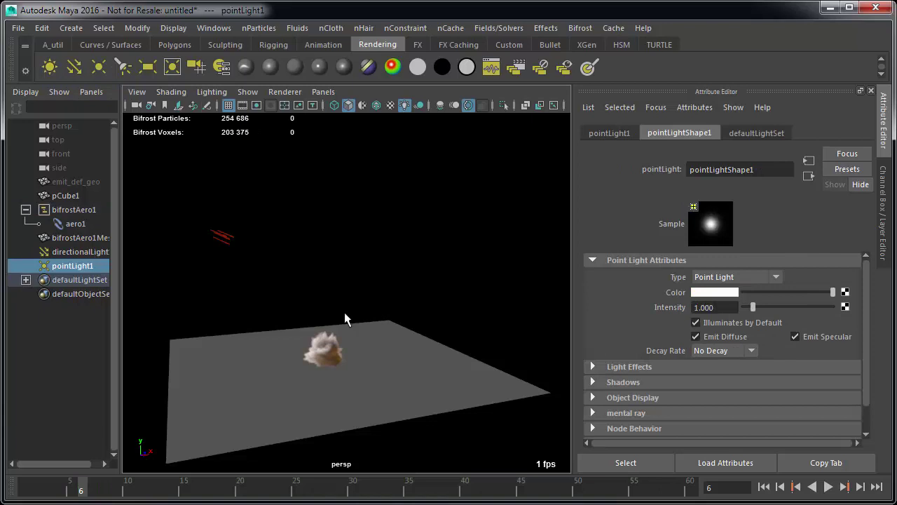
middle_click_drag(382, 341, 388, 325, "shift")
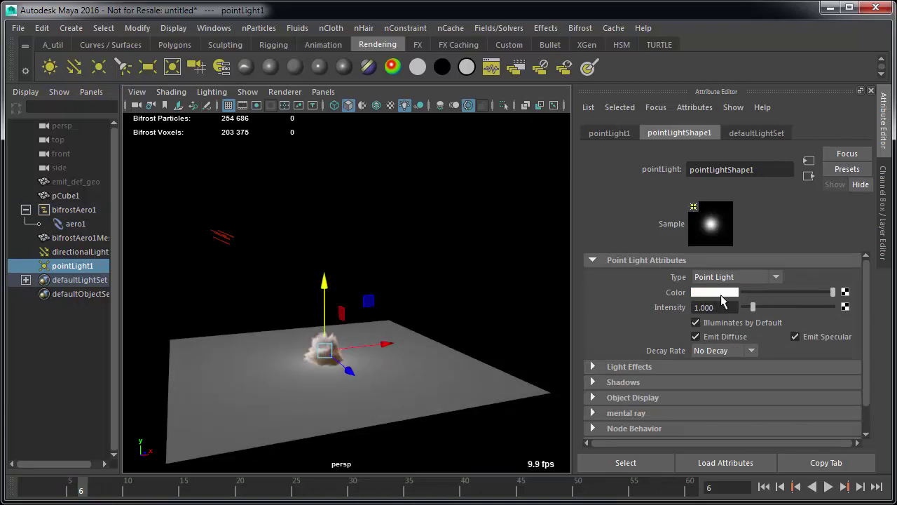
left_click(721, 293)
left_click(622, 293)
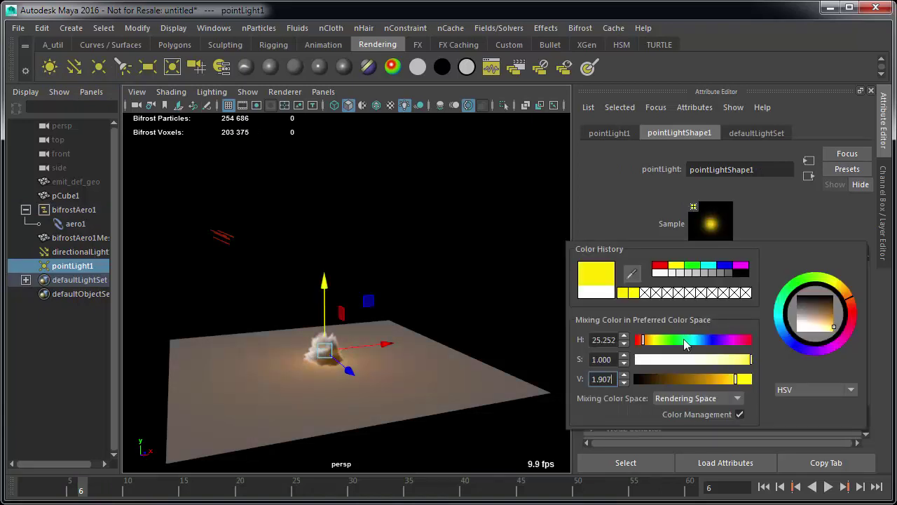
- Set the point light's Decay Rate to Quadratic
left_click(722, 350)
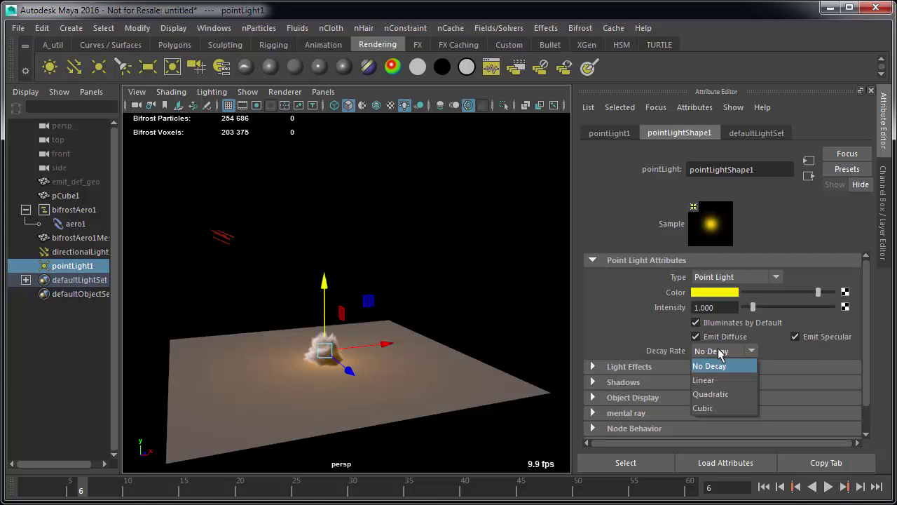
left_click(729, 390)
left_click_drag(429, 311, 444, 312, "alt")
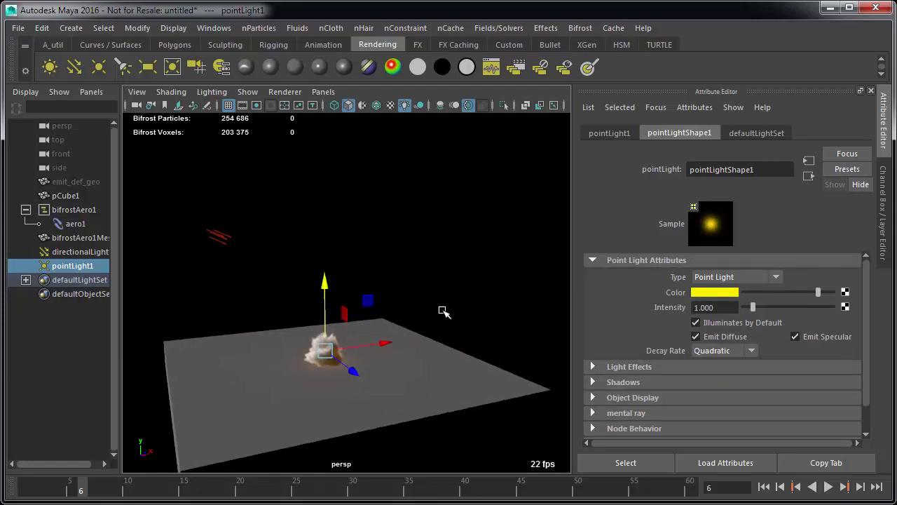
- Raise the point light's Intensity to 5 and key it at frame 5
key("alt+comma")
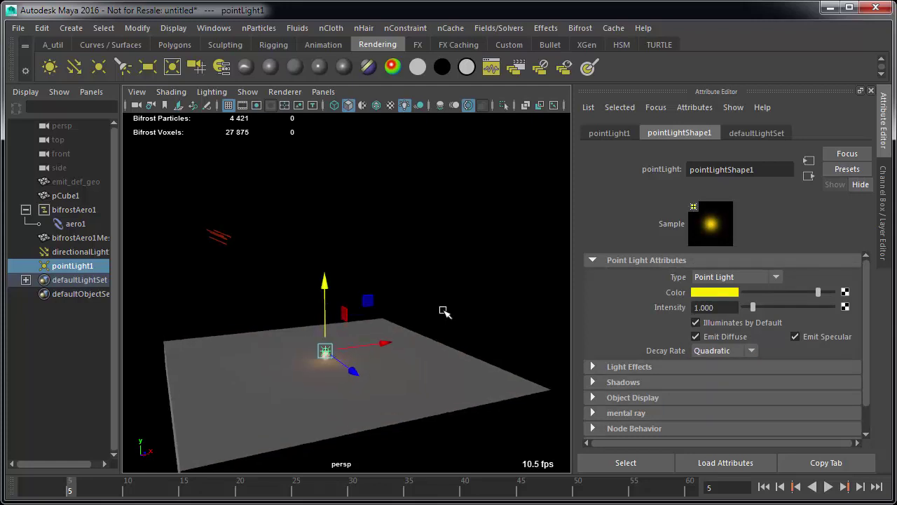
left_click(698, 307)
type("2")
key("Return")
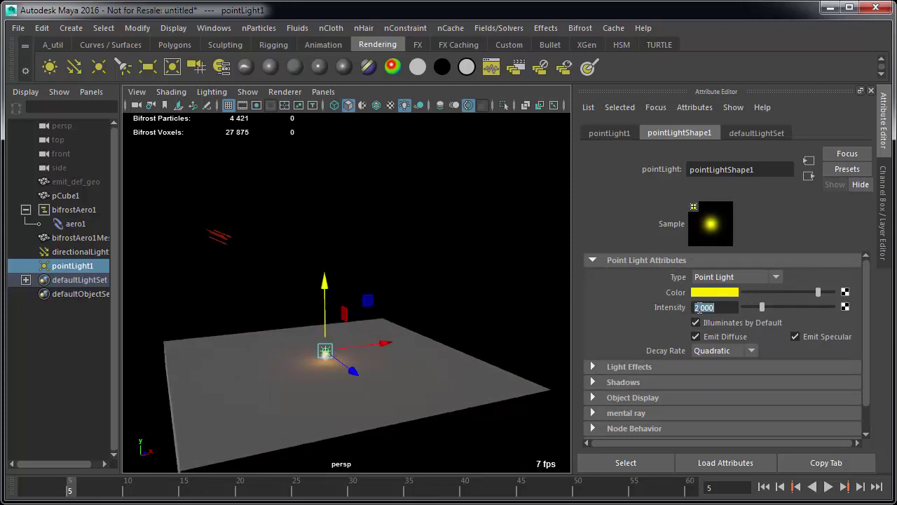
type("5")
key("Return")
right_click(680, 311)
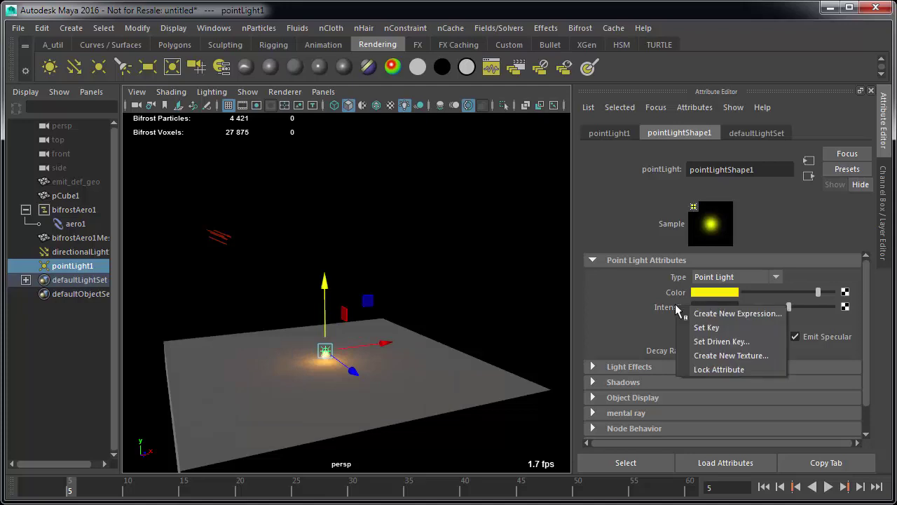
left_click(699, 325)
- Key the point light's Intensity at 0 on frame 10 and play the simulation on to frame 22
key("alt+comma")
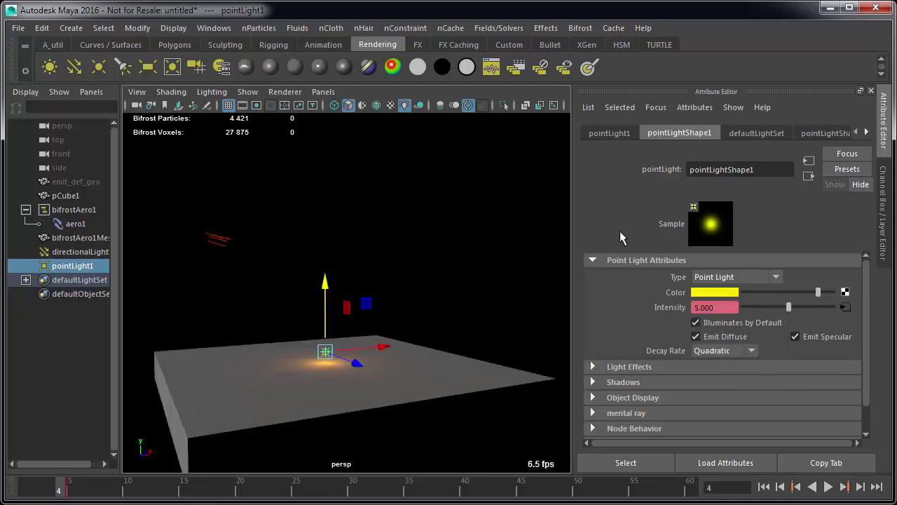
key("alt+v")
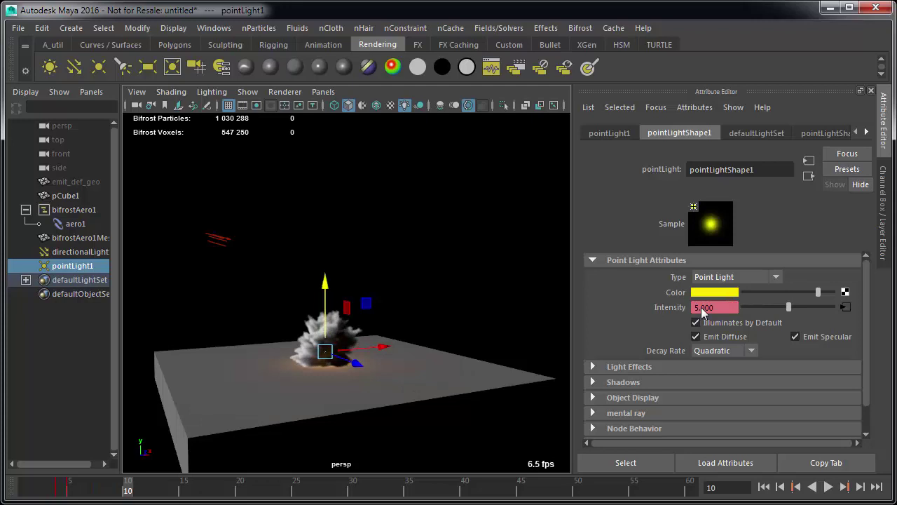
type("0")
key("Return")
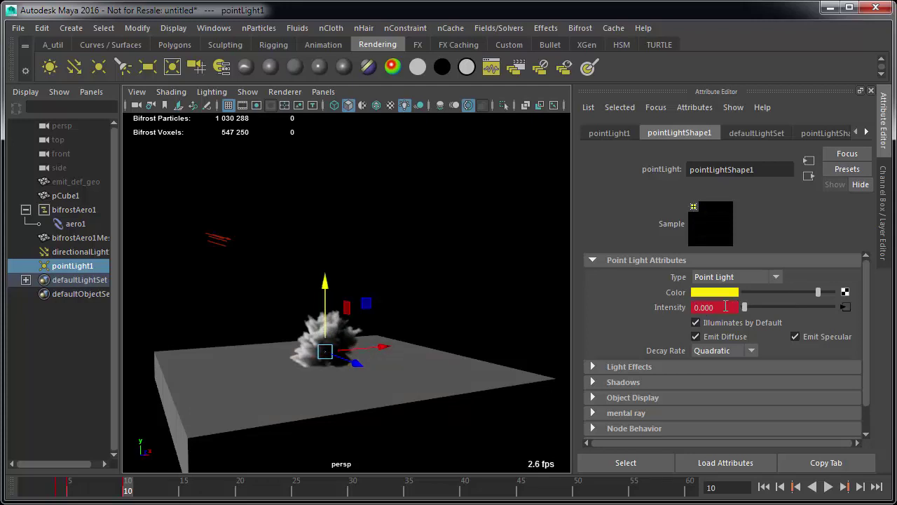
key("alt+v")
left_click(418, 271)
left_click_drag(327, 297, 359, 300, "alt")
key("Escape")
- Darken the Scattering Color of aero1's material to gray and slightly lighten its Absorption Color
left_click(84, 224)
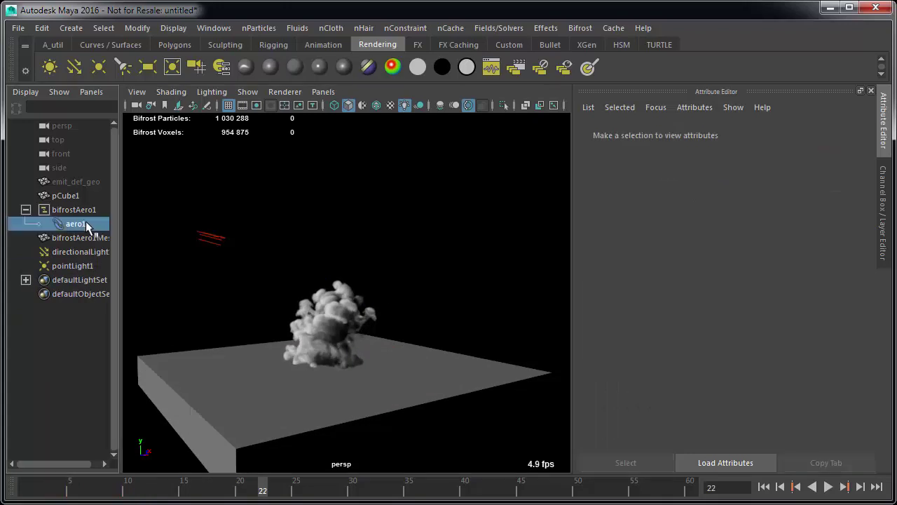
left_click(834, 133)
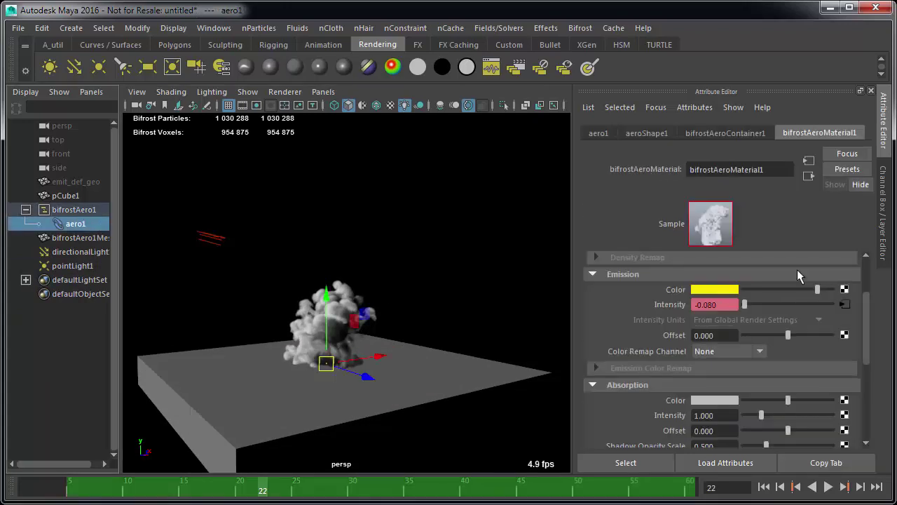
scroll(801, 335, "down", 5)
scroll(788, 330, "up", 2)
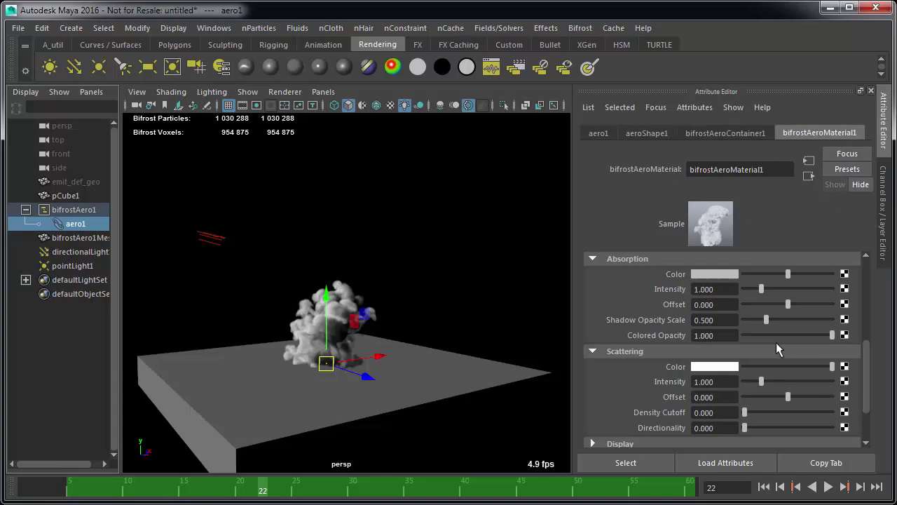
left_click_drag(832, 366, 777, 385)
scroll(684, 330, "up", 2)
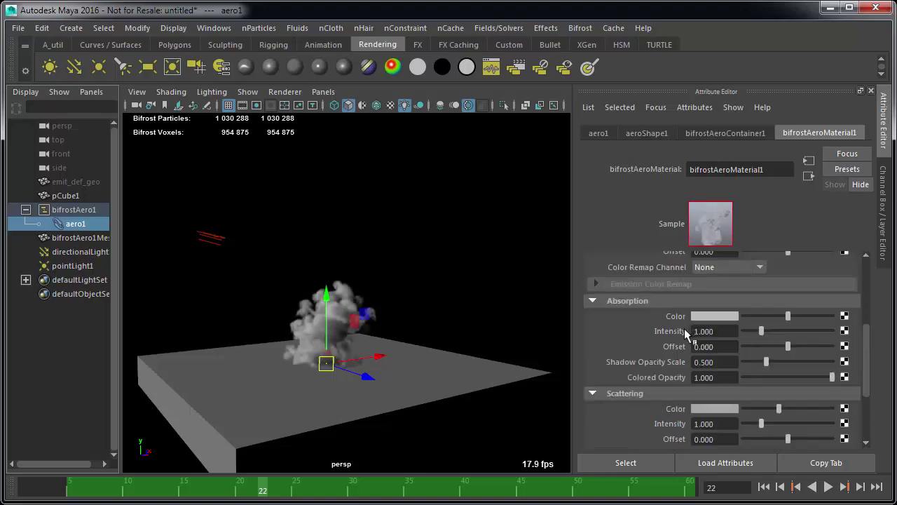
scroll(763, 354, "up", 4)
mouse_move(785, 400)
left_mouse_down()
mouse_move(756, 400)
mouse_move(831, 405)
mouse_move(782, 411)
mouse_move(794, 412)
left_mouse_up()
scroll(740, 351, "down", 5)
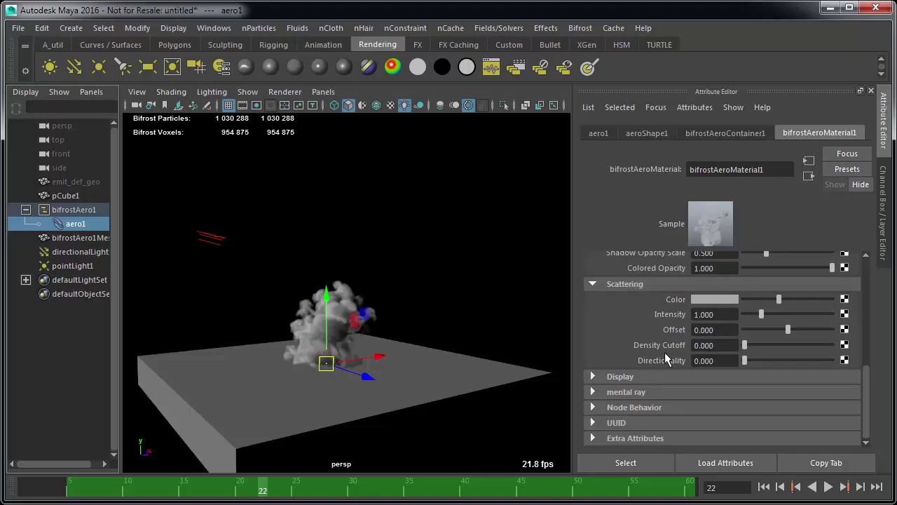
- Play the simulation from frame 22 to examine the reshaded smoke up close
left_click_drag(455, 253, 470, 269, "alt")
scroll(467, 253, "up", 3)
left_click(460, 260)
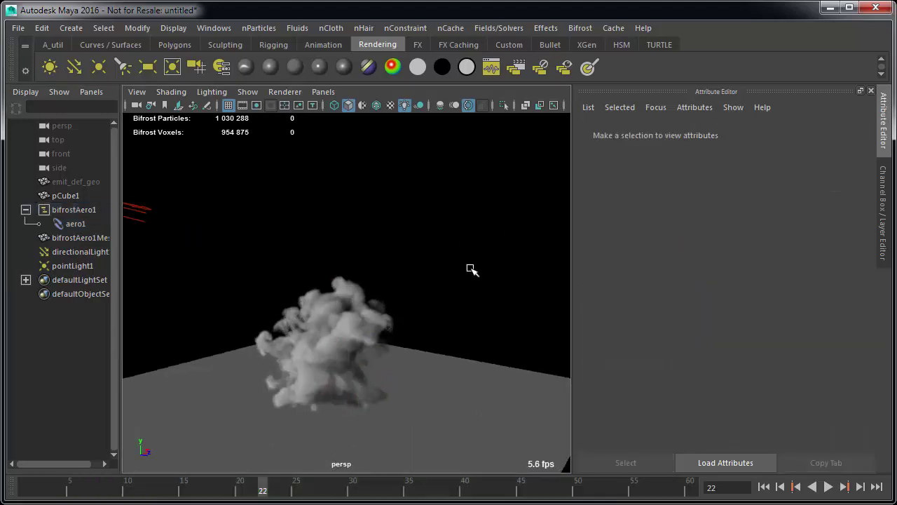
key("alt+v")
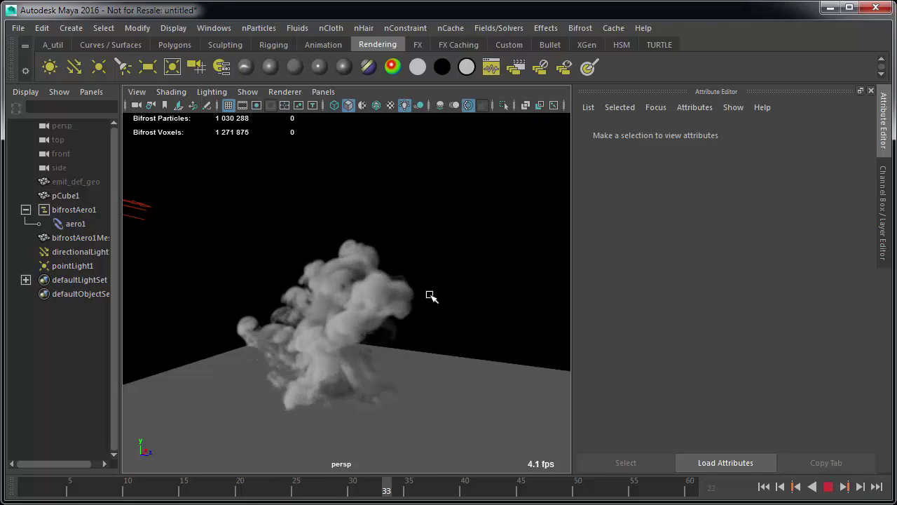
- Scrub back to the initial burst and step through it frame by frame up to frame 18
left_click_drag(140, 494, 114, 494)
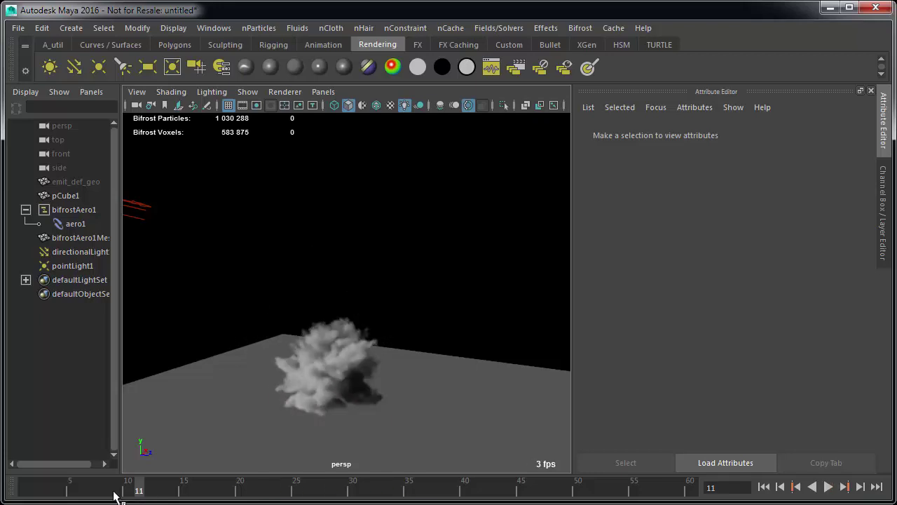
left_click_drag(295, 373, 310, 372, "alt")
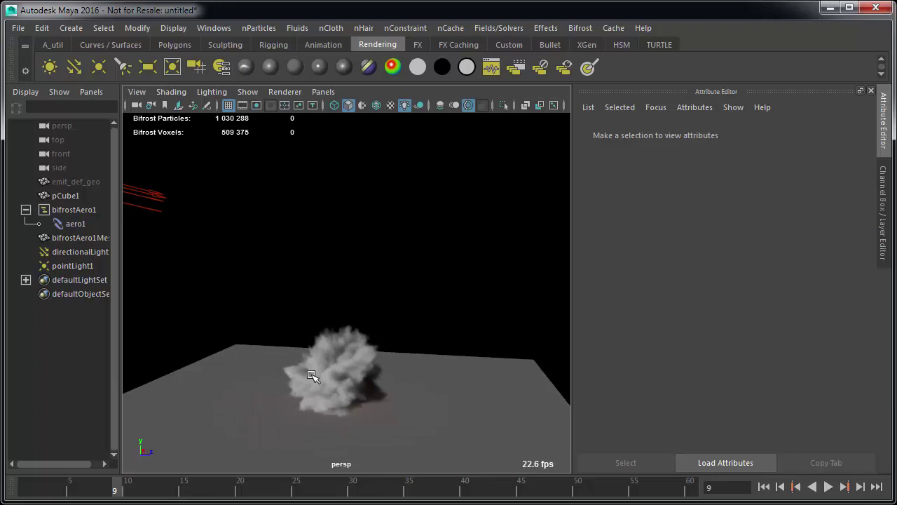
key("alt+comma")
key("alt+comma")
key("alt+period")
key("alt+period")
key("alt+period")
key("alt+period")
key("alt+period")
key("alt+period")
key("alt+period")
key("alt+period")
key("alt+period")
key("alt+period")
key("alt+period")
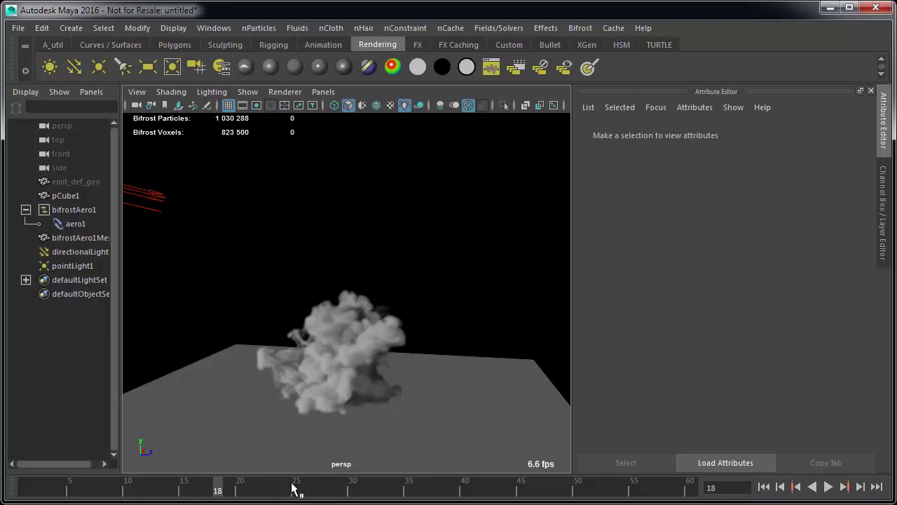
- Play the smoke through to frame 60, then return to frame 45 to examine the column's detail
key("alt+v")
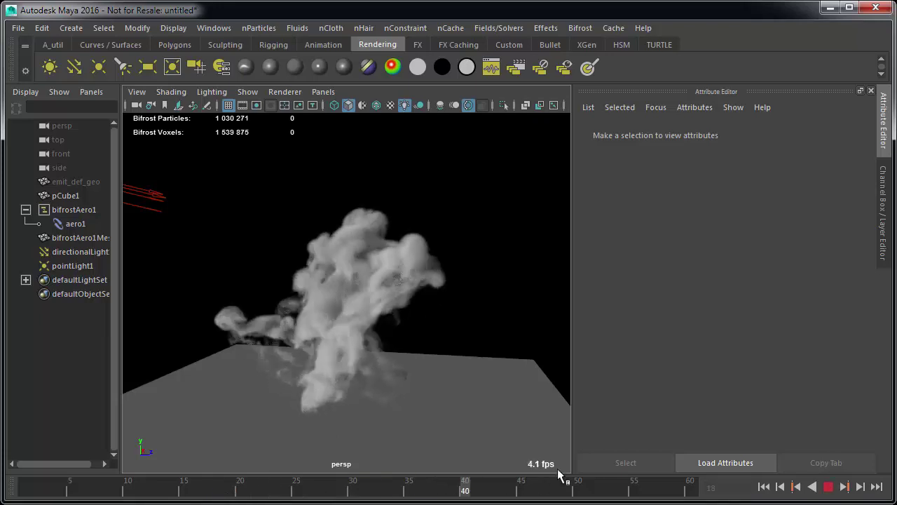
left_click_drag(522, 329, 461, 316, "alt")
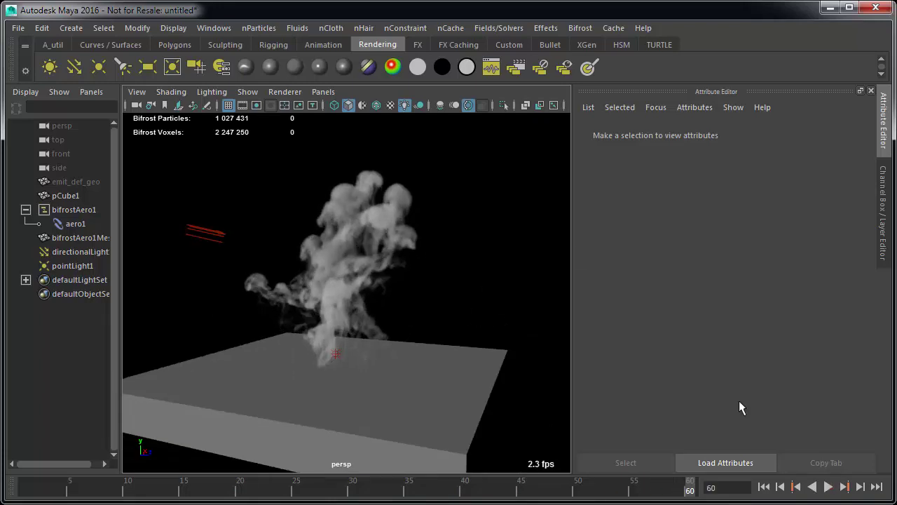
left_click_drag(567, 487, 521, 484)
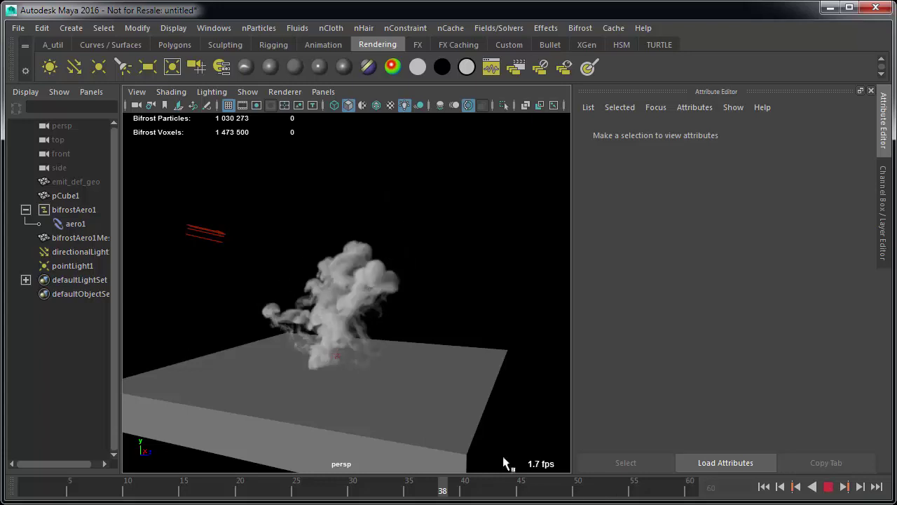
scroll(375, 348, "up", 5)
scroll(371, 346, "down", 5)
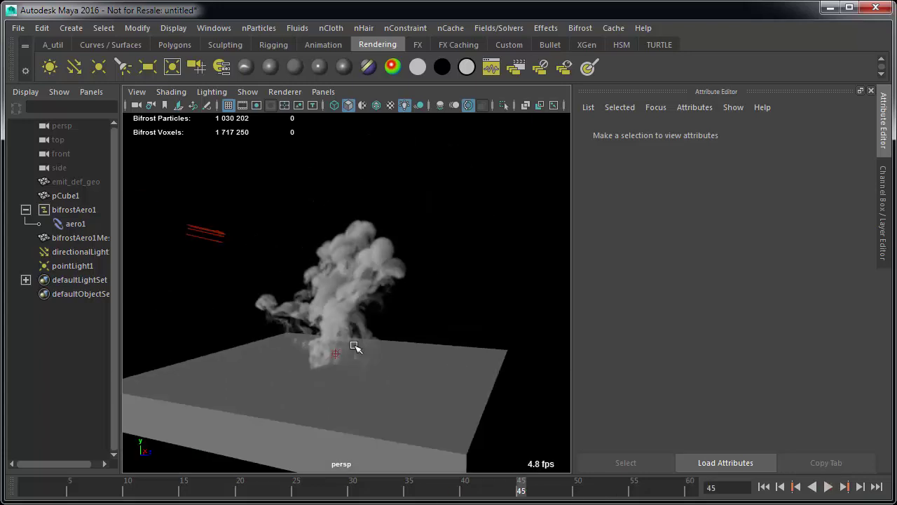
left_click_drag(332, 324, 343, 326, "alt")
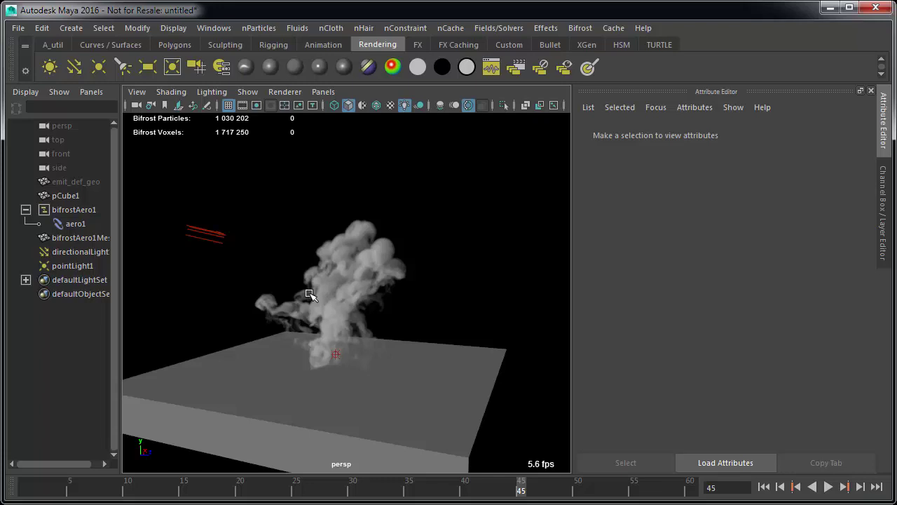
- Select bifrostAero1 and examine its bifrostAeroContainer1 attributes alongside the smoke column
left_click(83, 211)
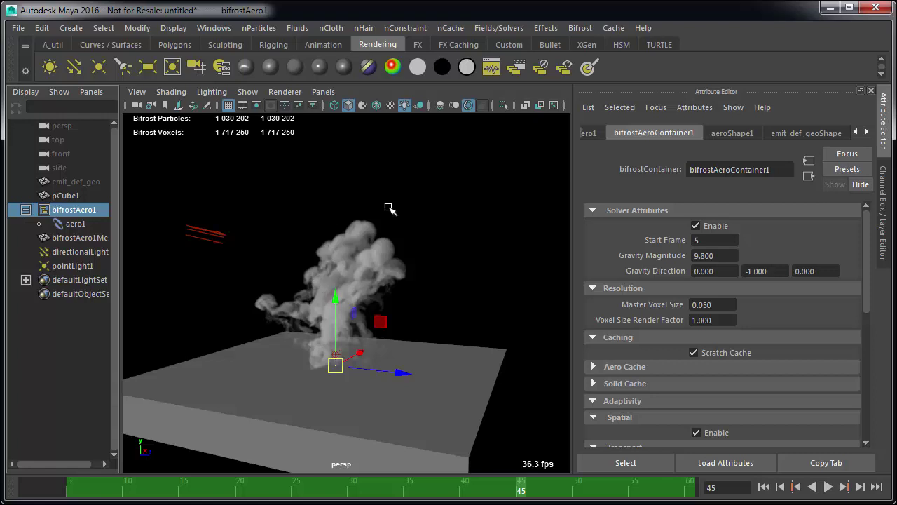
left_click(440, 242)
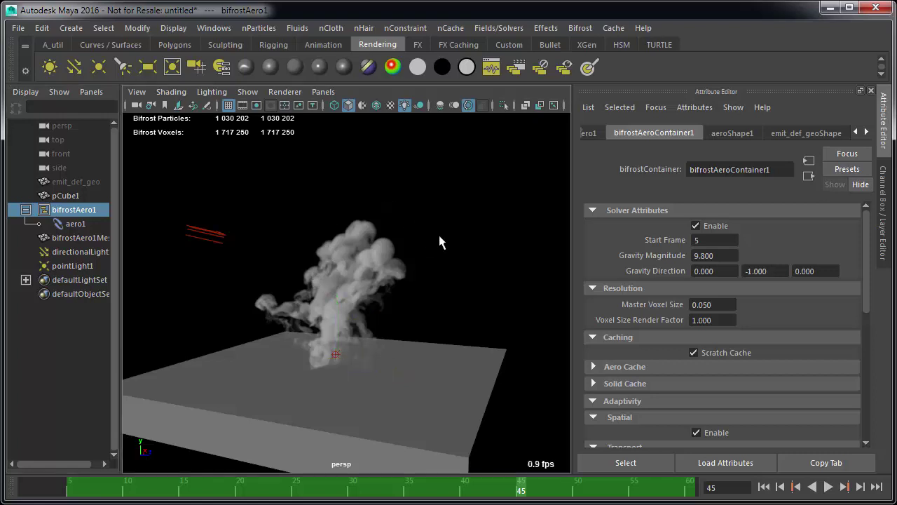
left_click_drag(470, 288, 455, 280, "alt")
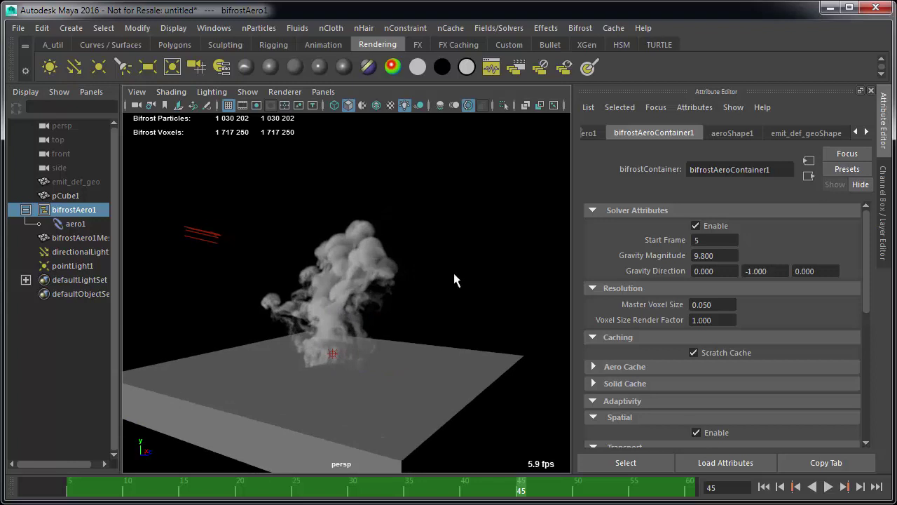